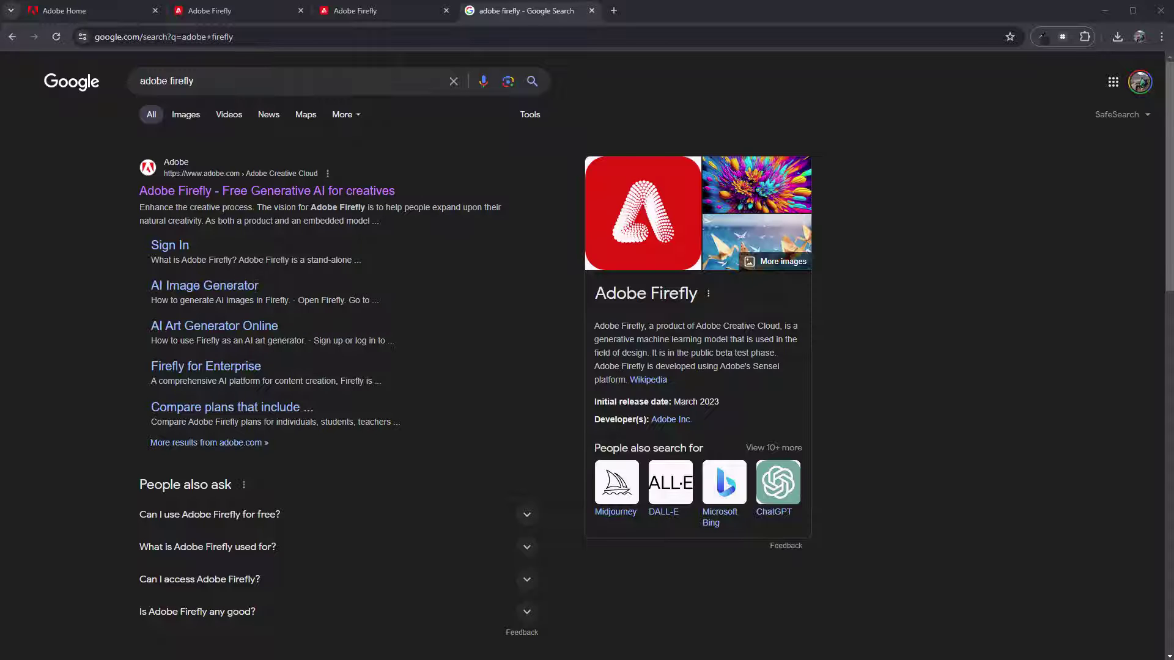
- Switch to the Firefly Generative fill tab showing the webcam portrait and its three variations
click(236, 8)
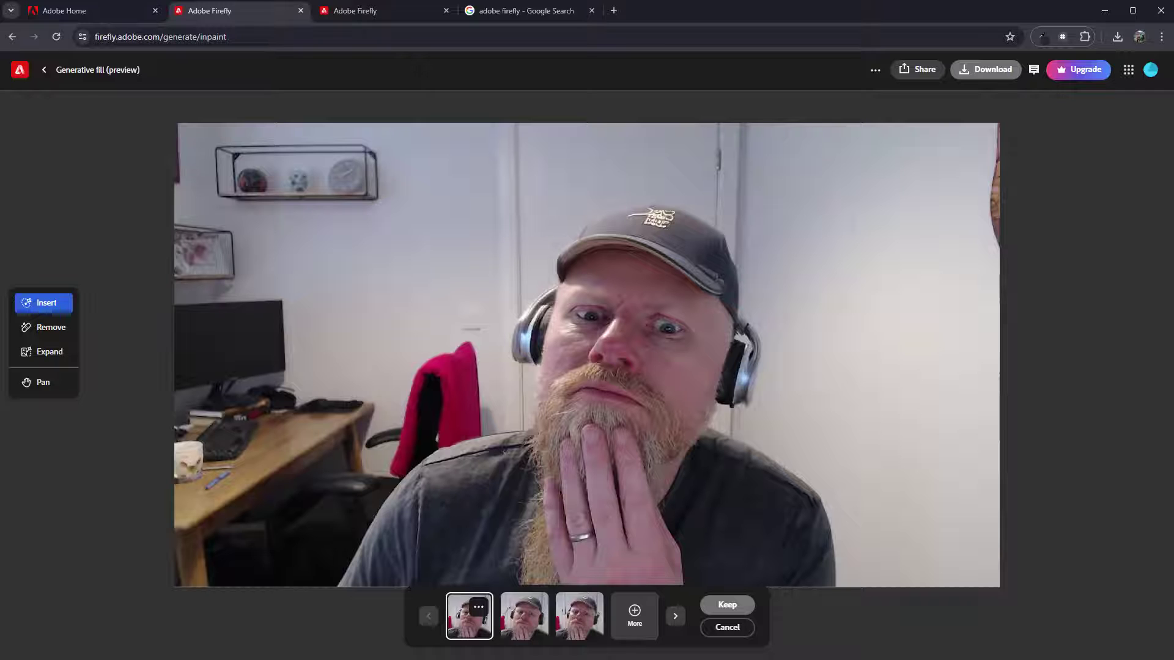
- Open the webcam photo WIN_20240201_15_59_11 from Camera Roll in Photos, out of full screen
key(alt+Tab)
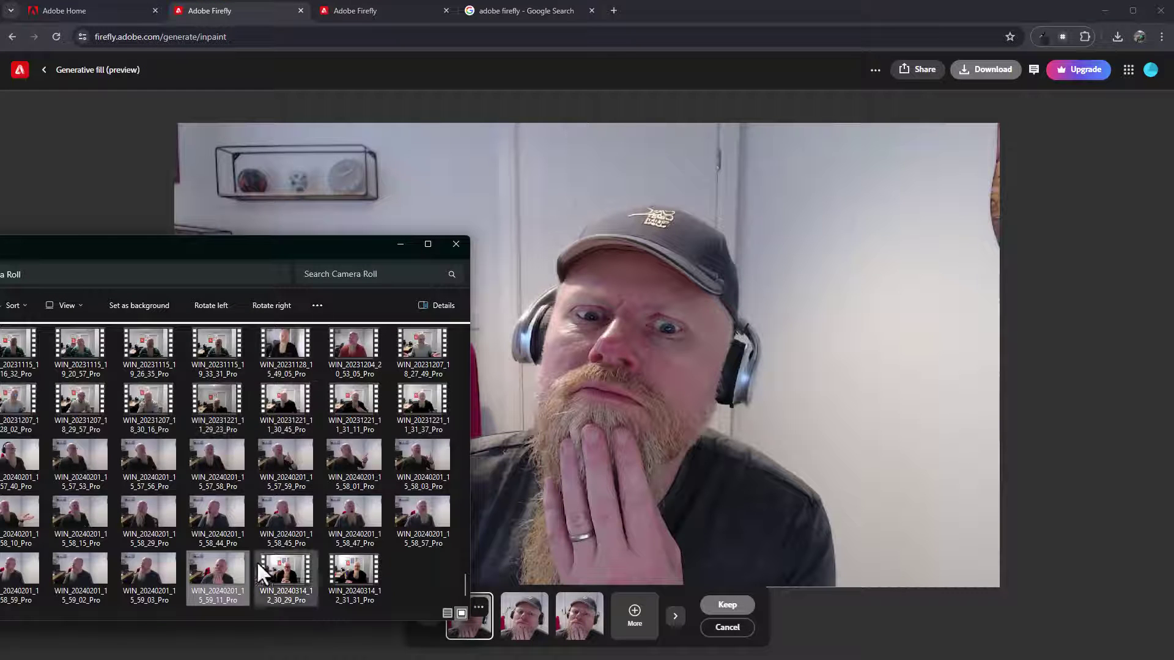
double_click(225, 572)
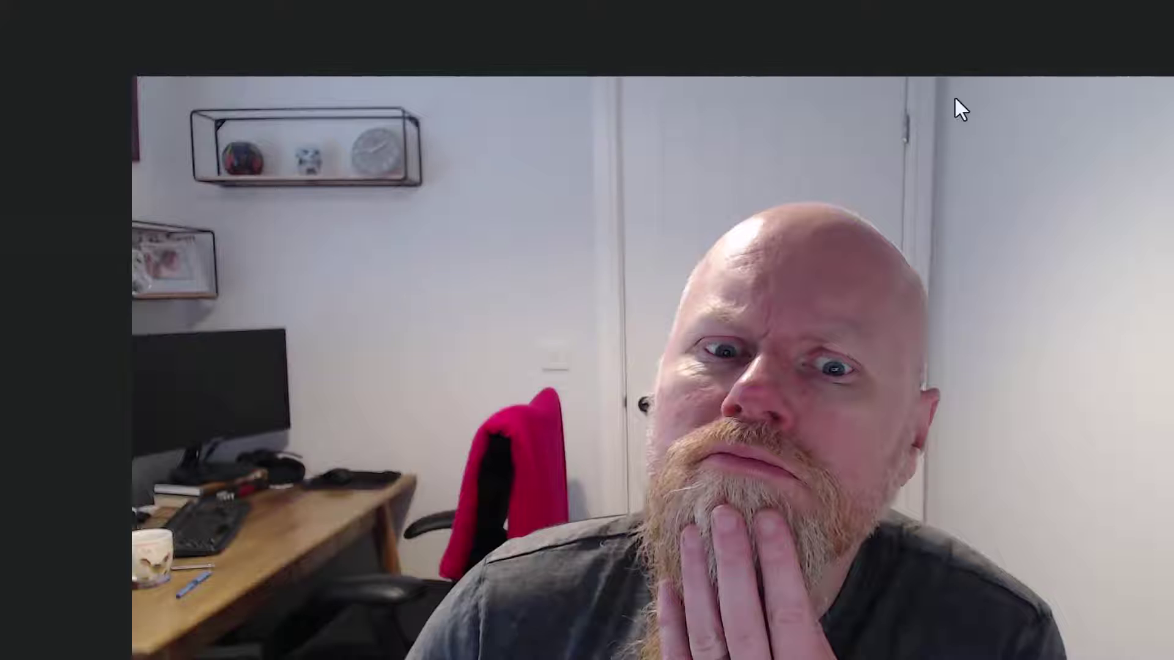
key(Escape)
- Position the Photos viewer over the Firefly page and minimize the Camera Roll window
drag(604, 26, 410, 49)
drag(275, 56, 335, 60)
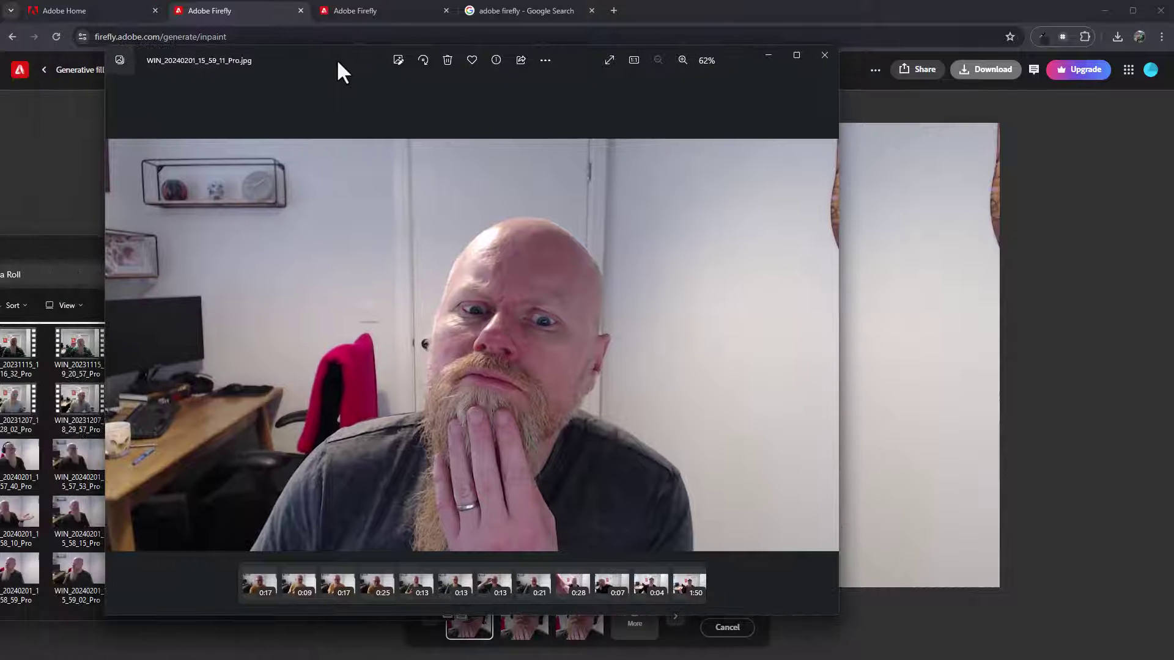
key(alt+Tab)
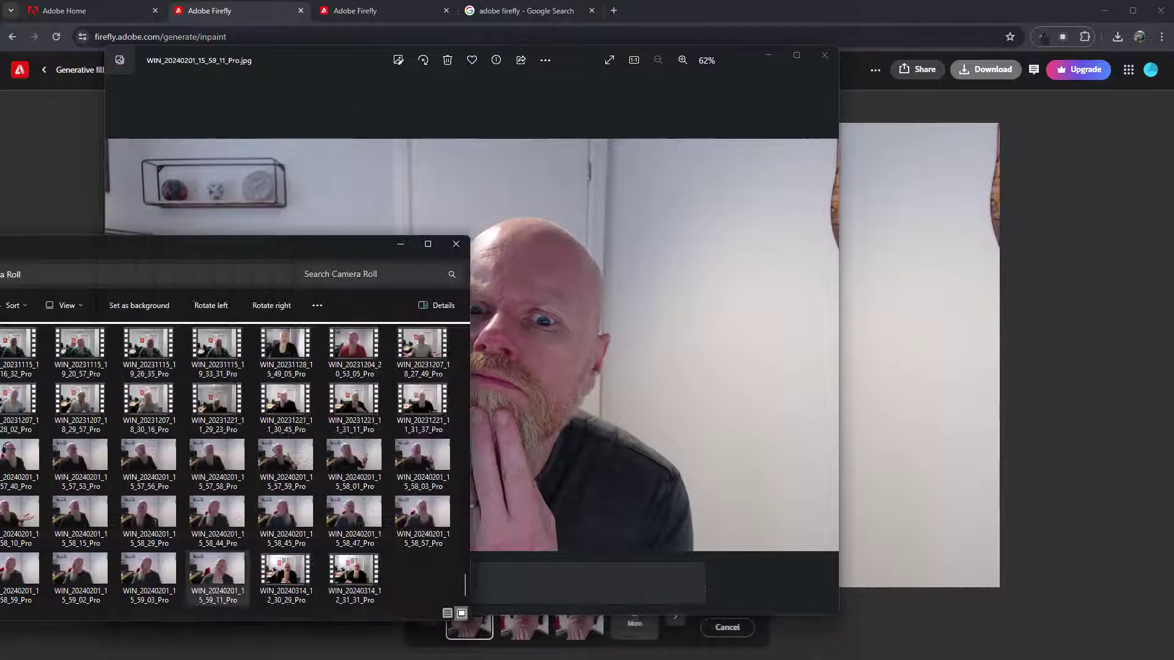
click(406, 243)
drag(367, 70, 1173, 237)
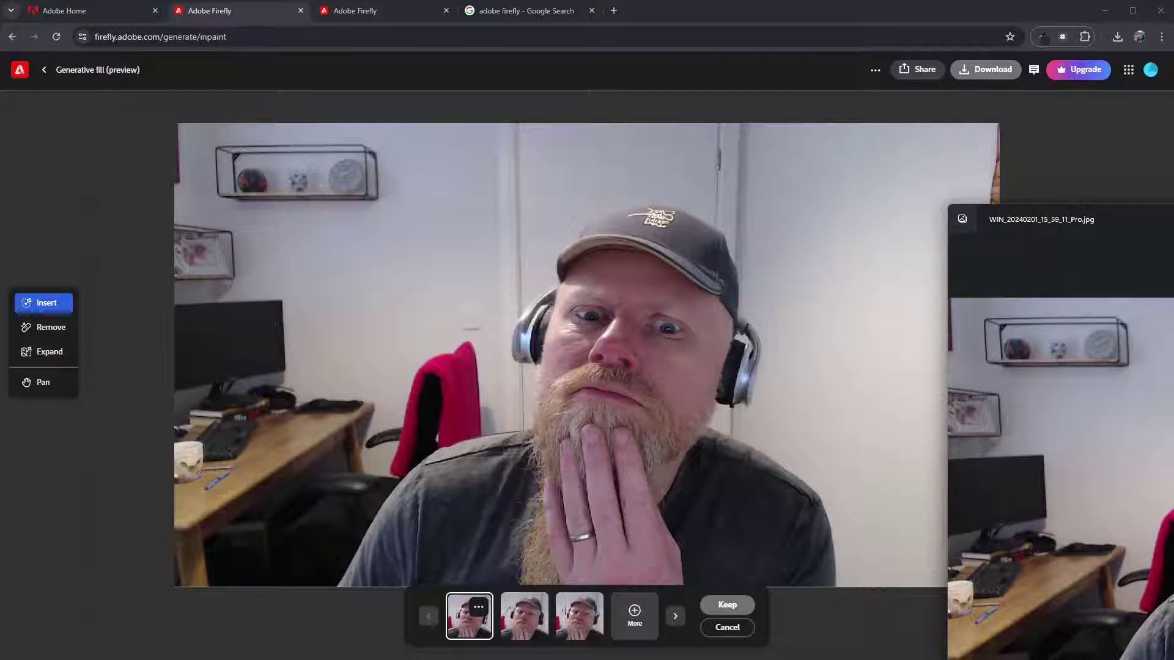
drag(1173, 221, 1028, 160)
- Open the Adobe Firefly product page from the search results and scroll to its feature cards
click(514, 12)
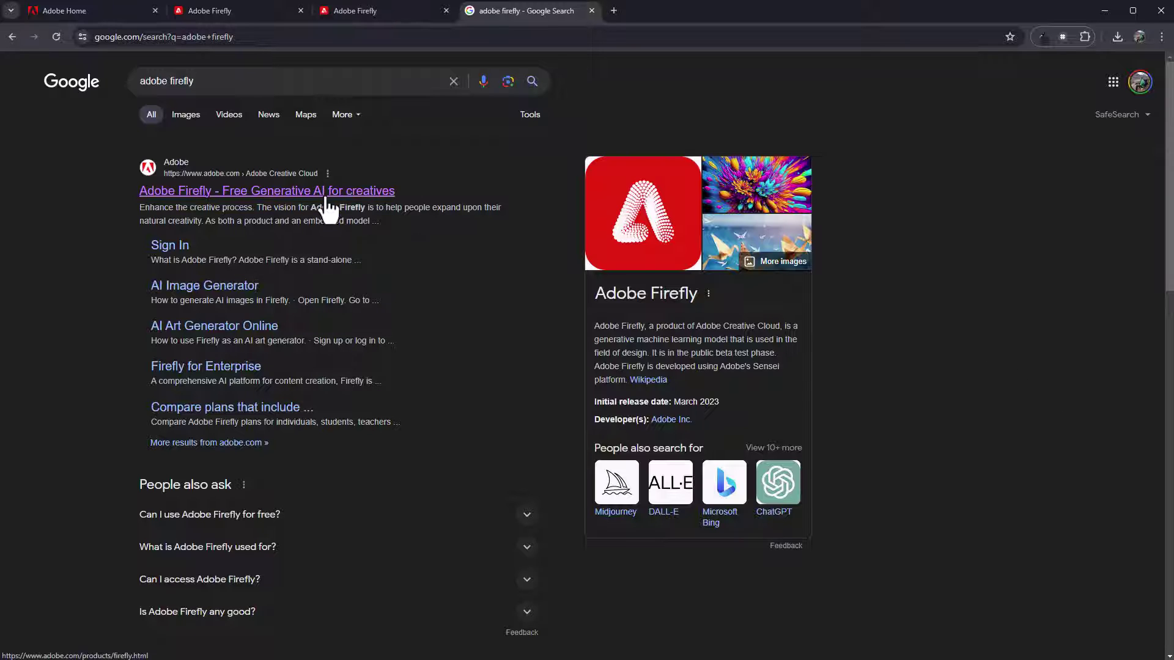
click(215, 194)
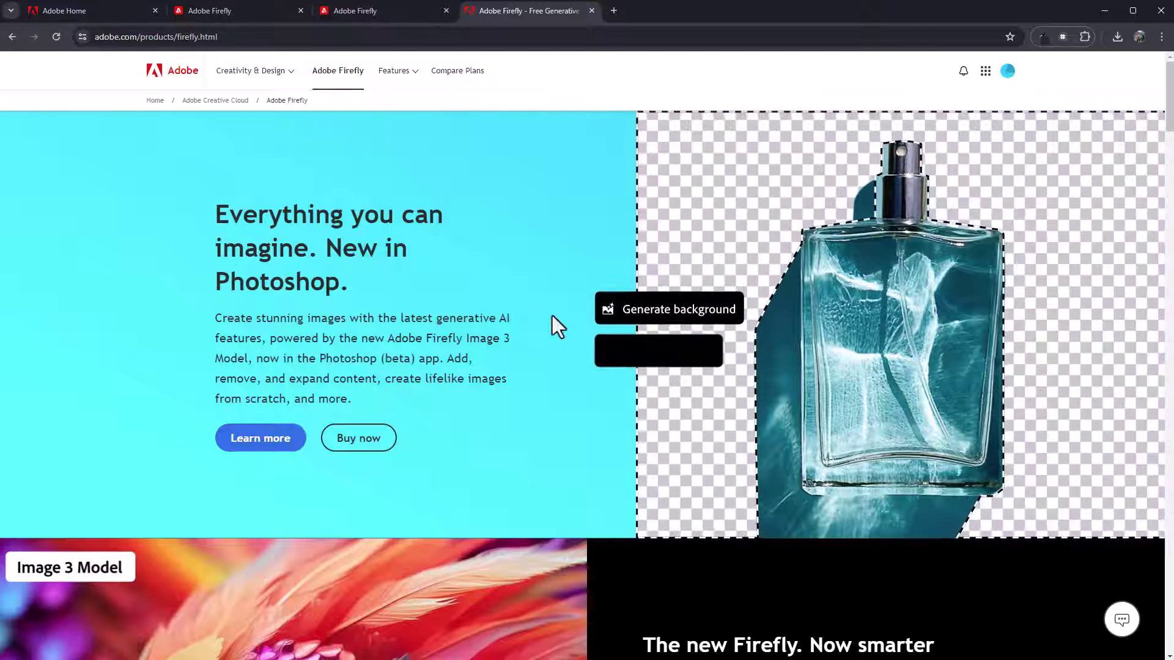
scroll(652, 402, down, 10)
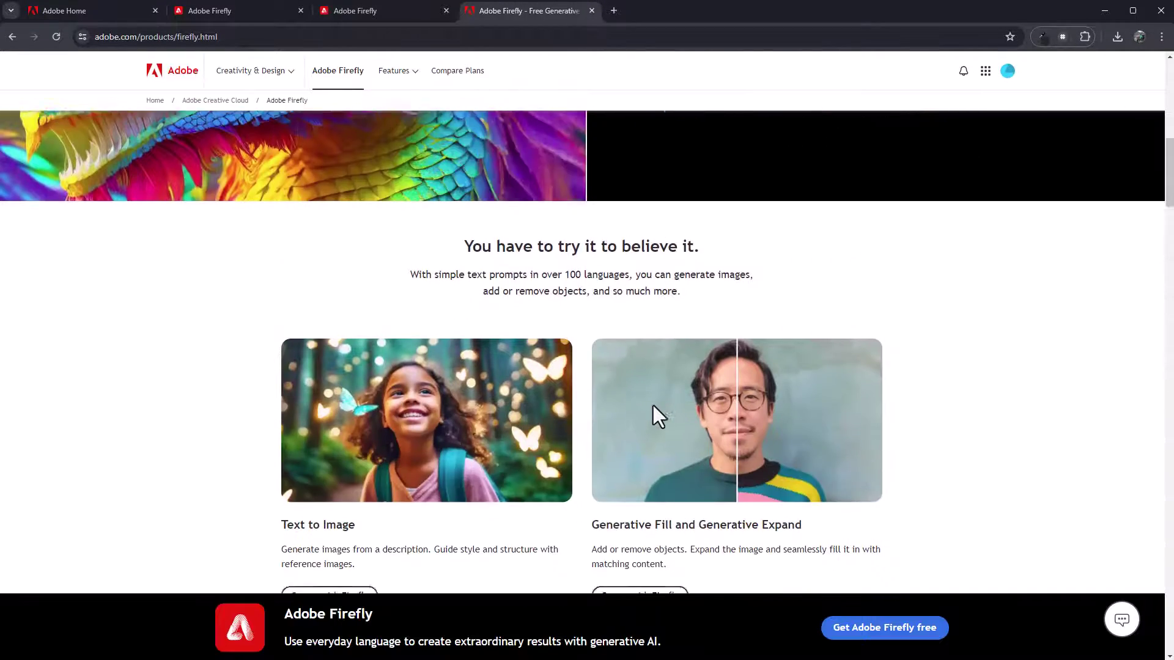
scroll(652, 406, down, 2)
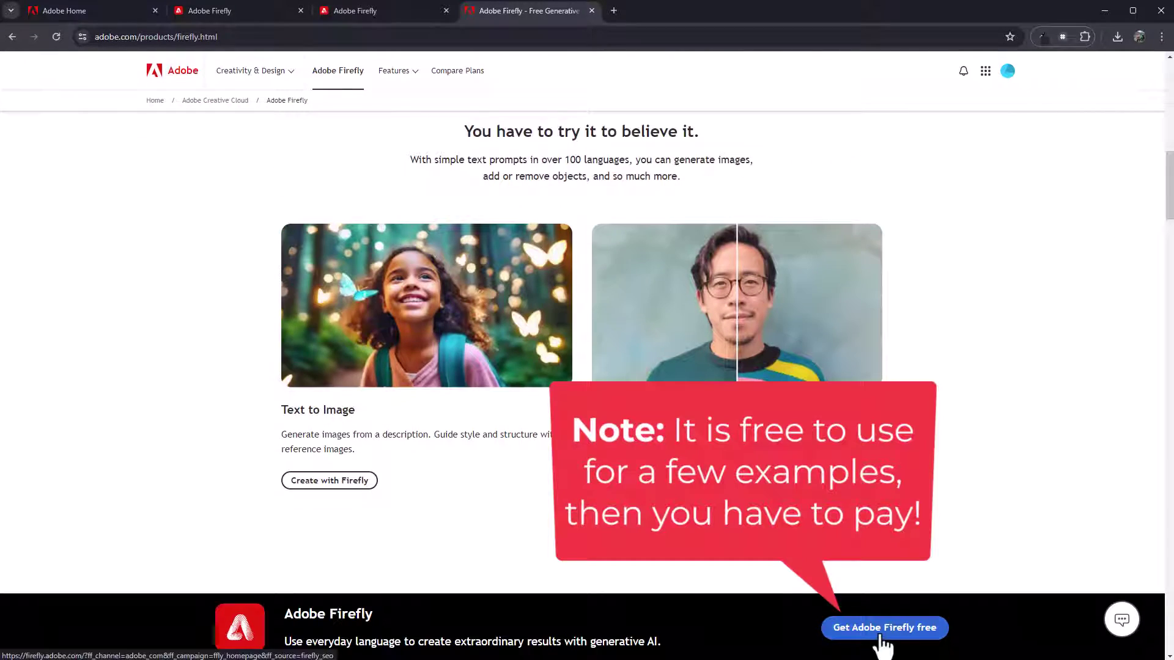
- Open the free Firefly web app, type a cozy stone cottage prompt, and browse the community gallery
click(880, 636)
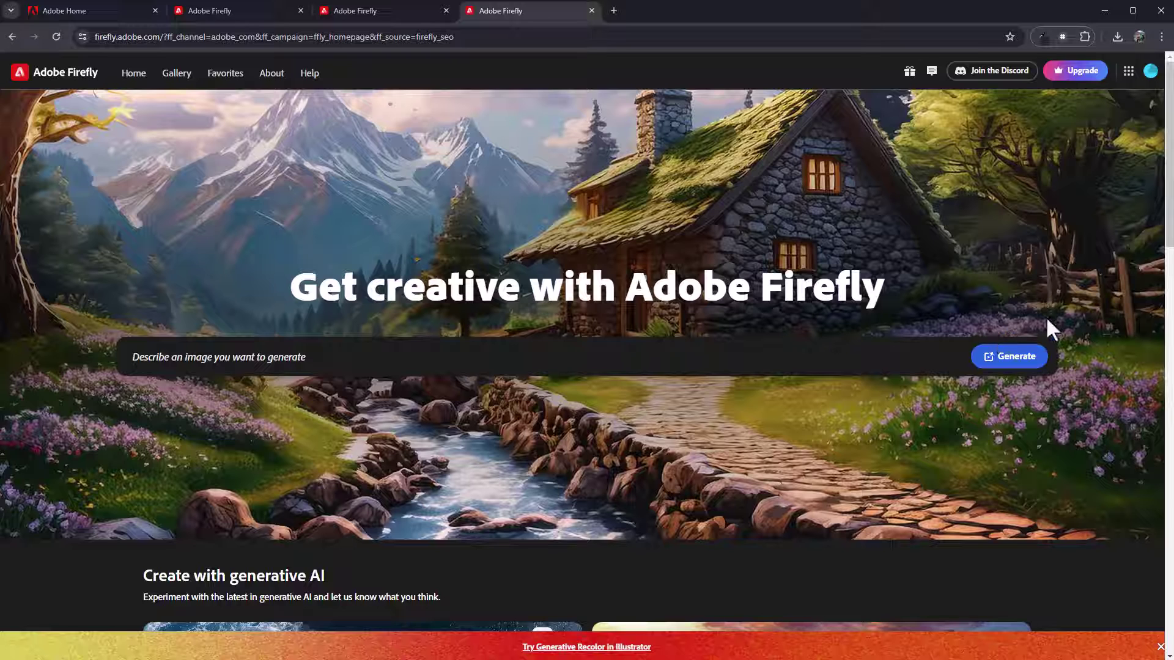
text(Beautiful cozy fantasy stone)
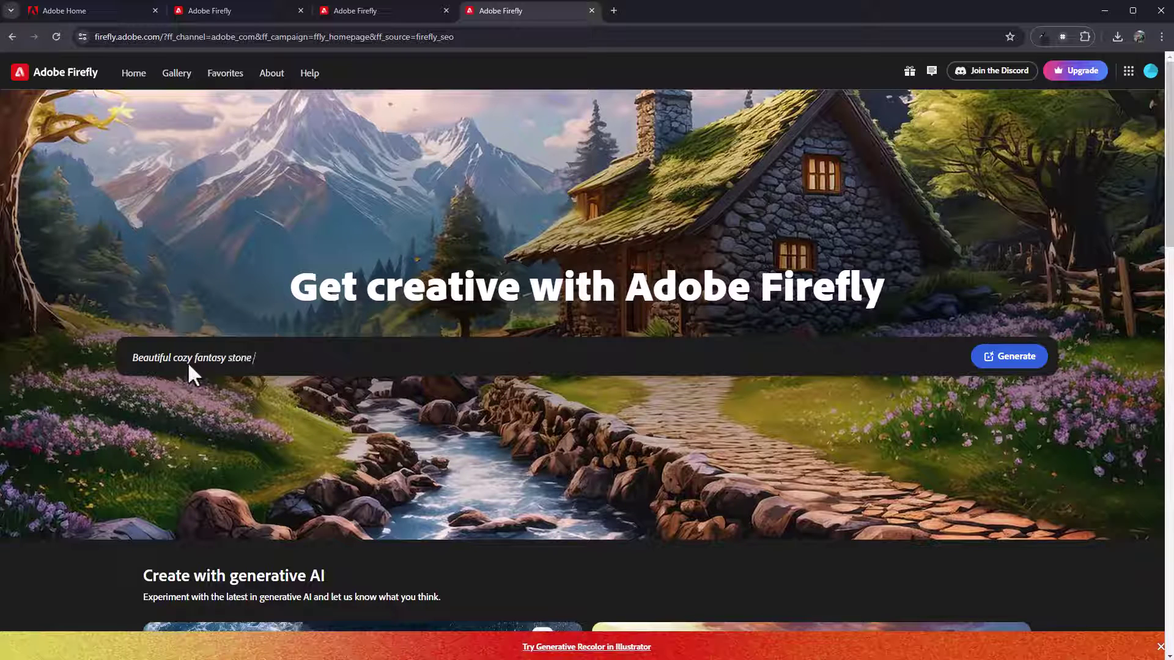
text( cottage in a spring forest aside a cobblestone)
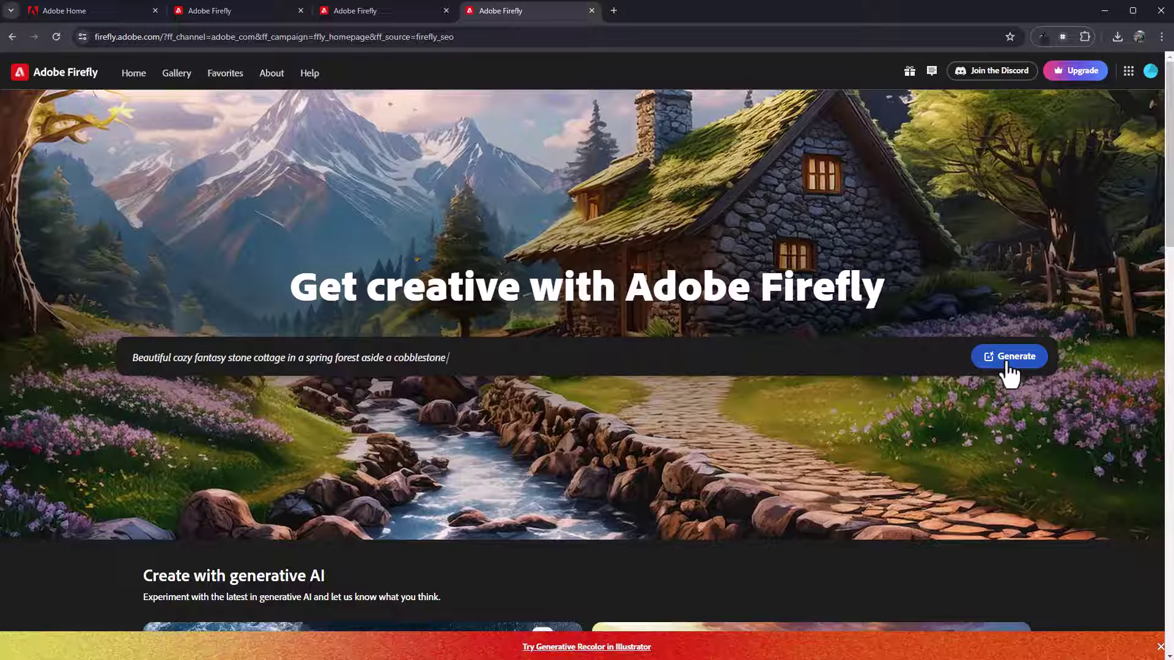
text( path and a babbling brook.)
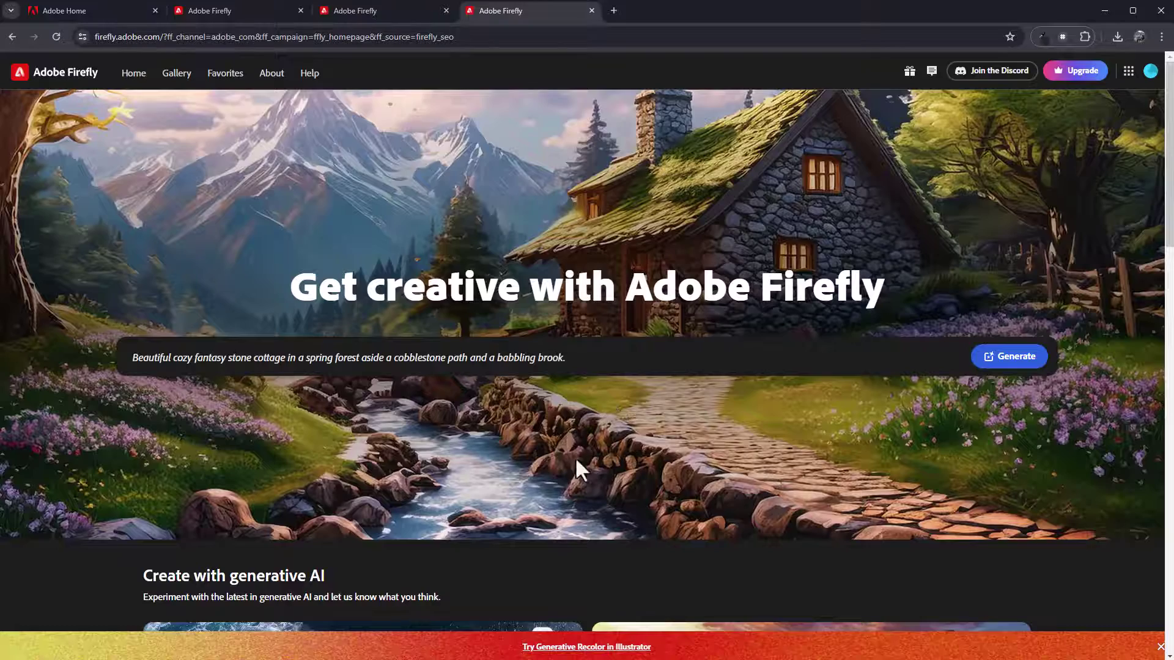
scroll(618, 493, down, 10)
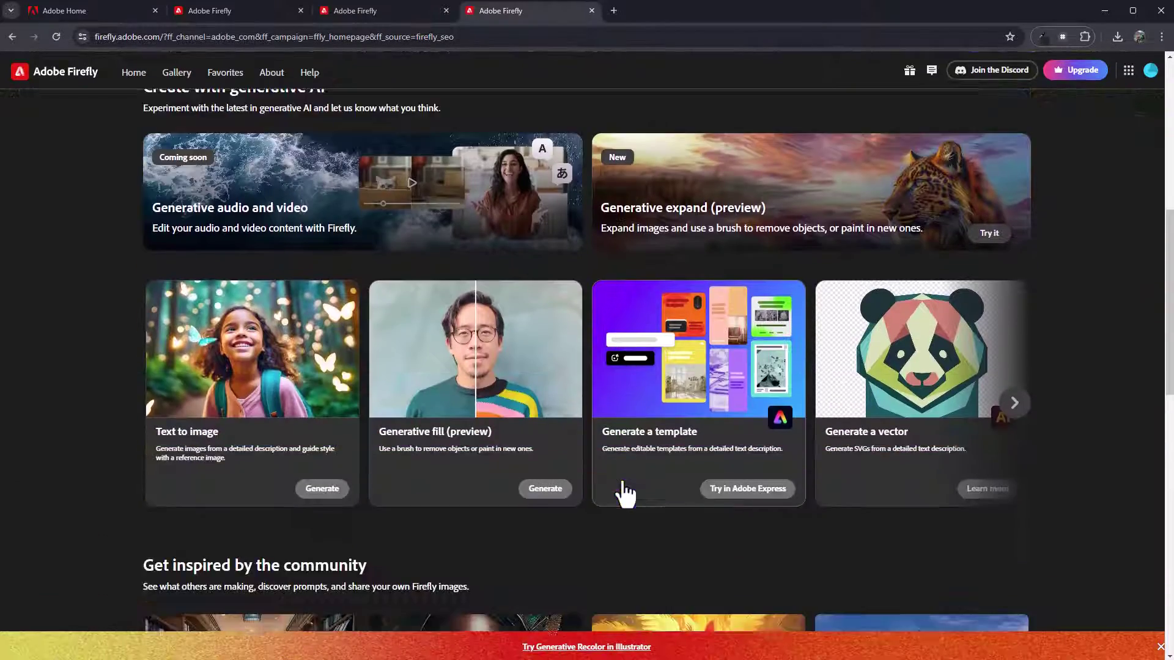
scroll(420, 369, down, 3)
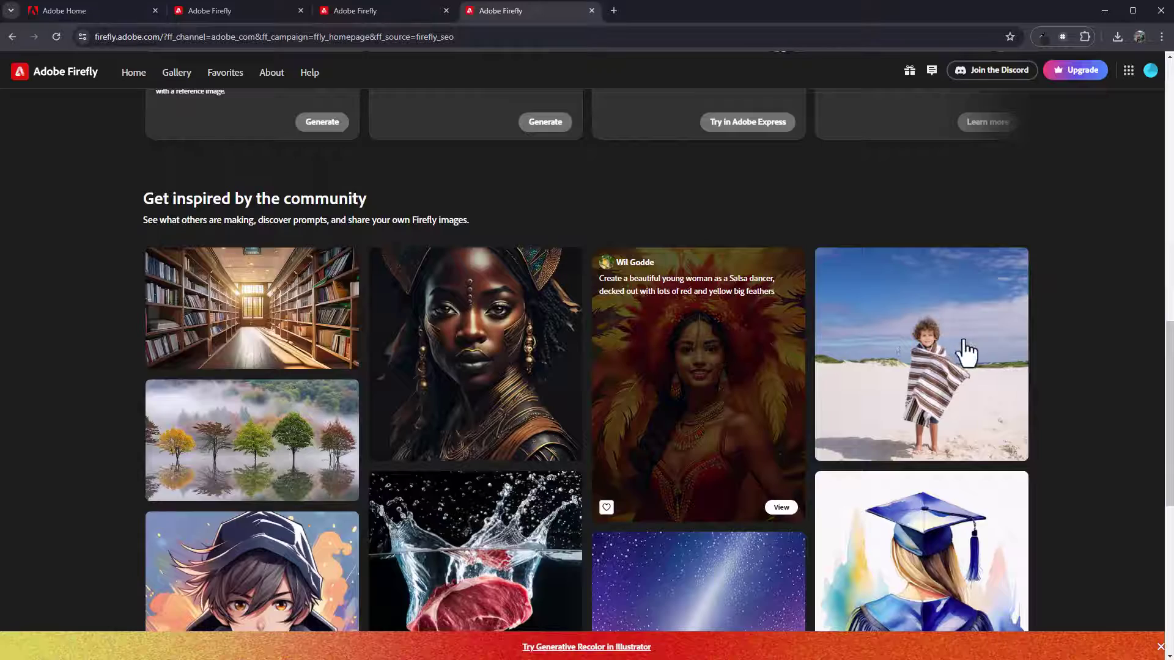
scroll(1075, 367, down, 4)
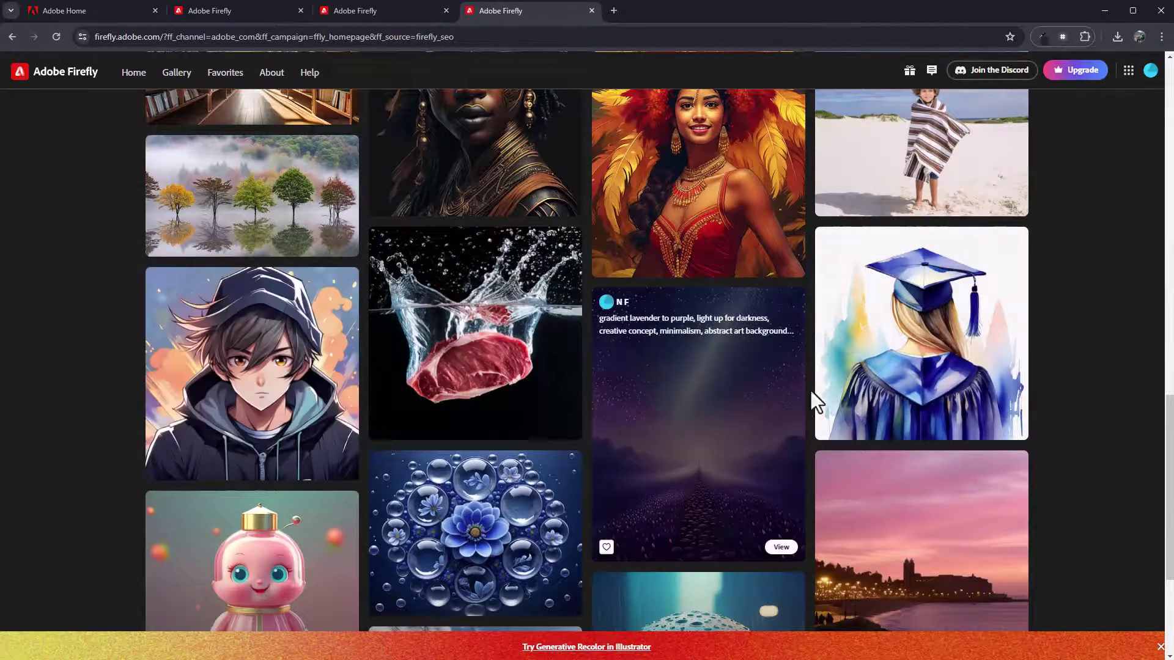
scroll(880, 406, down, 3)
scroll(876, 391, up, 2)
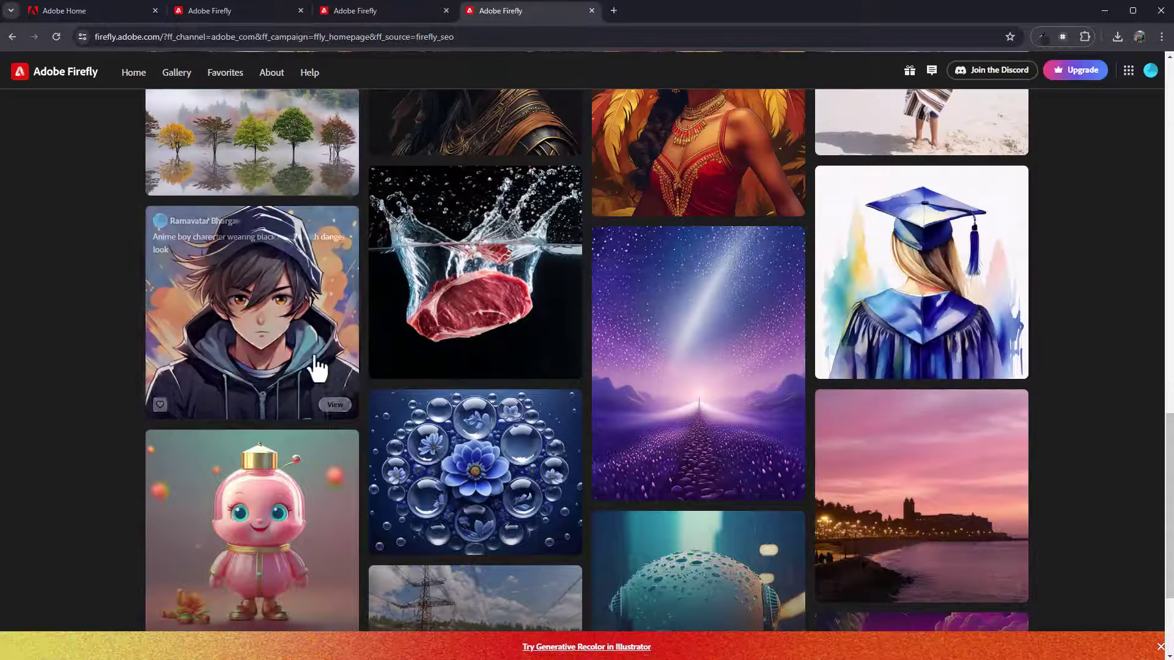
click(334, 405)
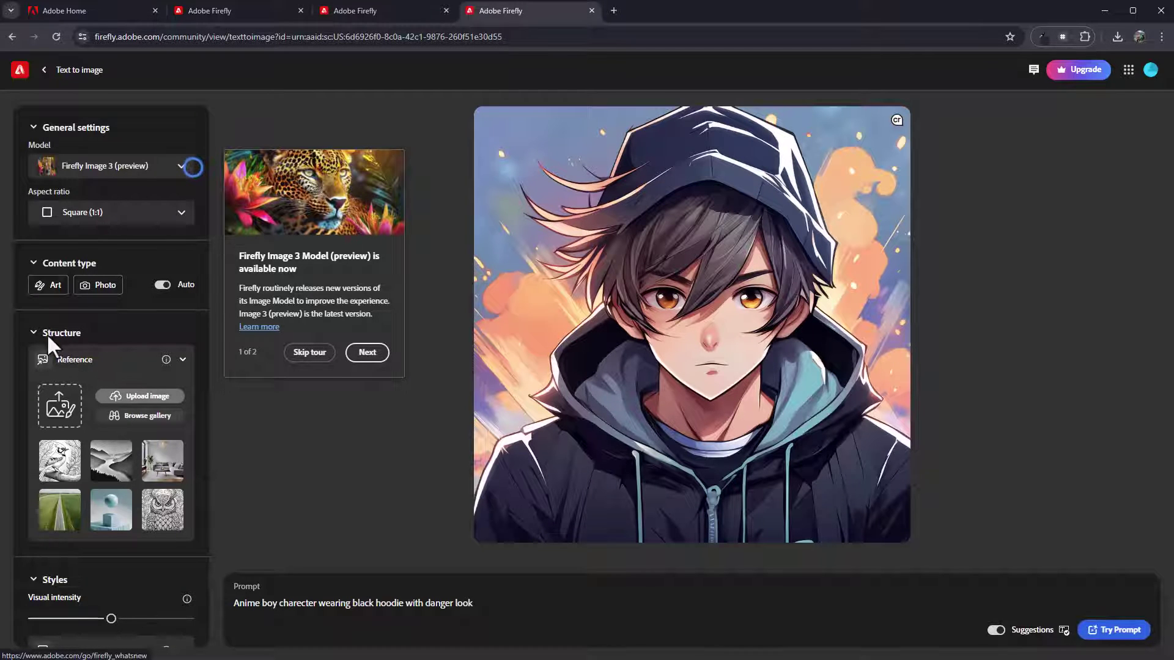
scroll(106, 430, down, 4)
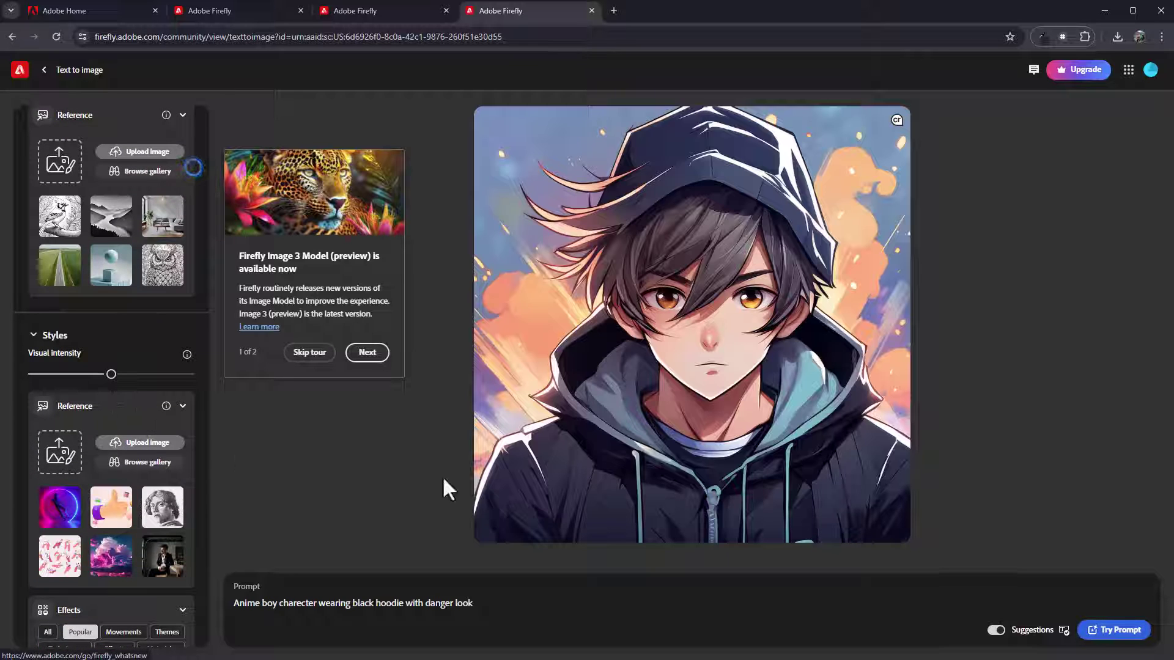
click(44, 69)
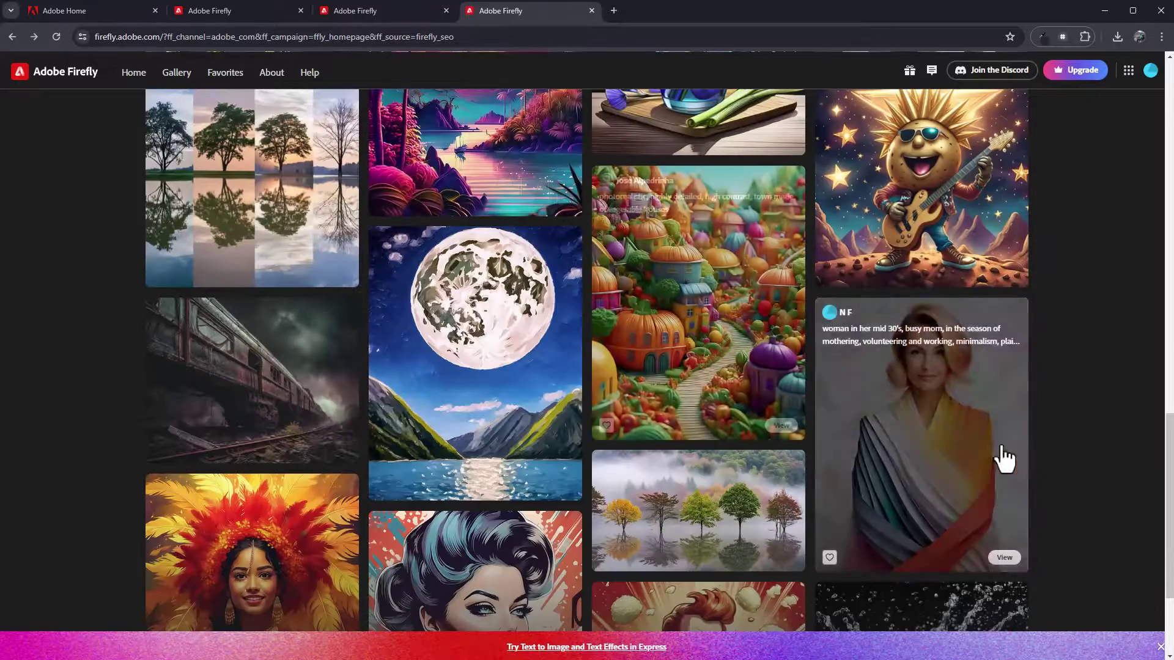
scroll(1071, 437, up, 15)
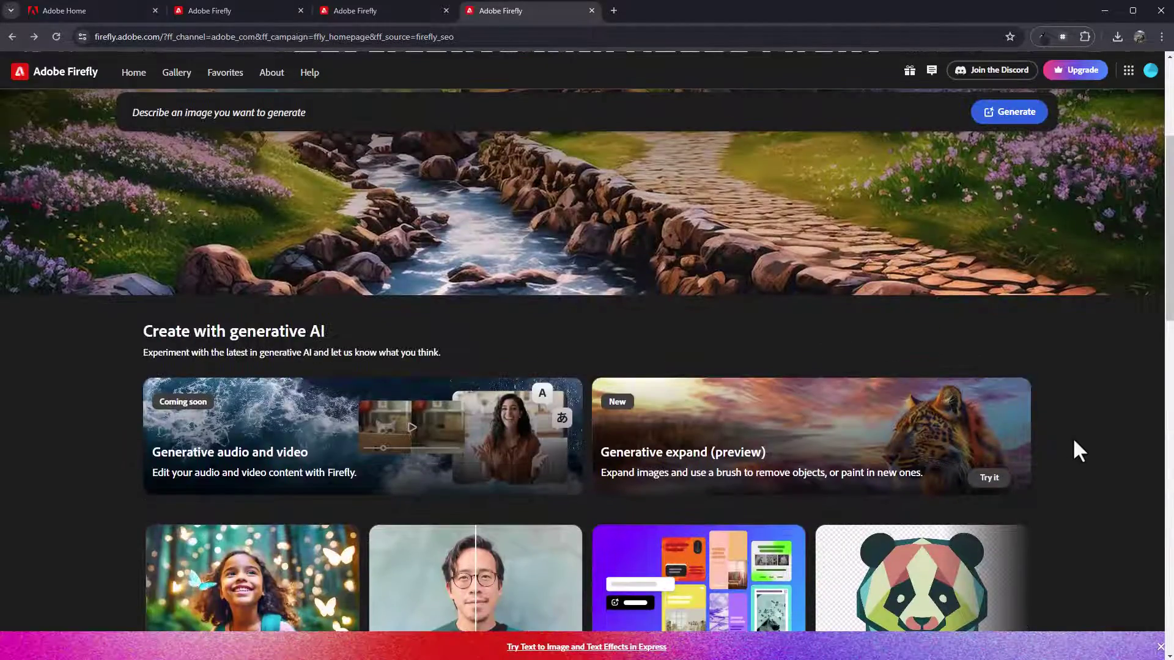
scroll(1078, 451, up, 4)
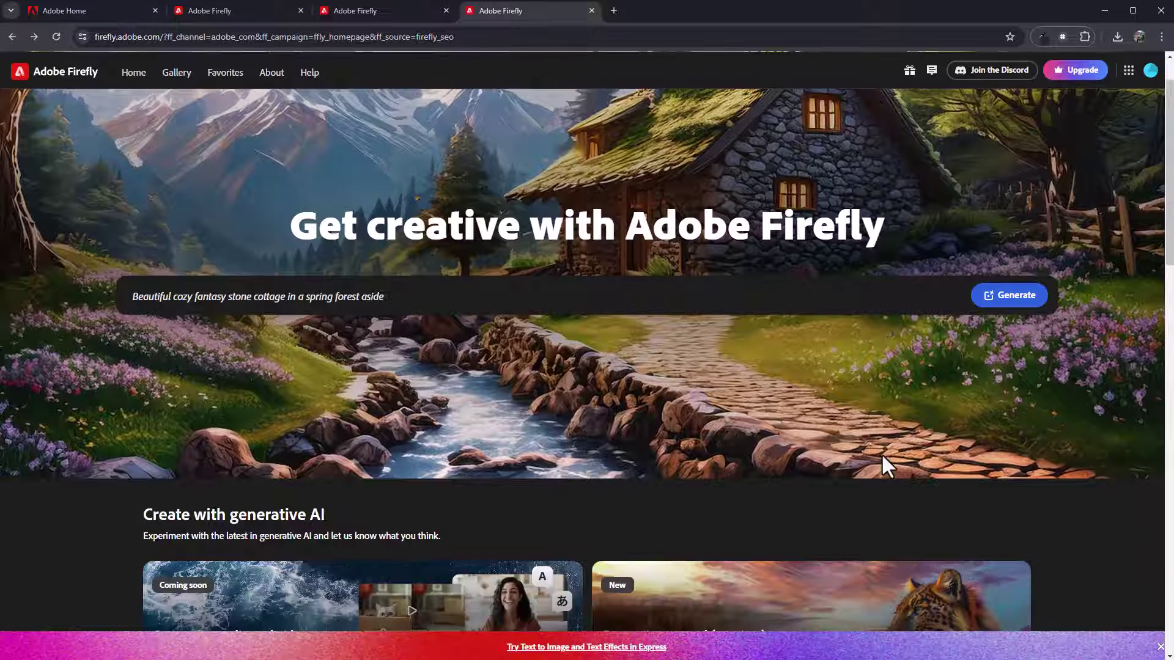
scroll(882, 457, down, 4)
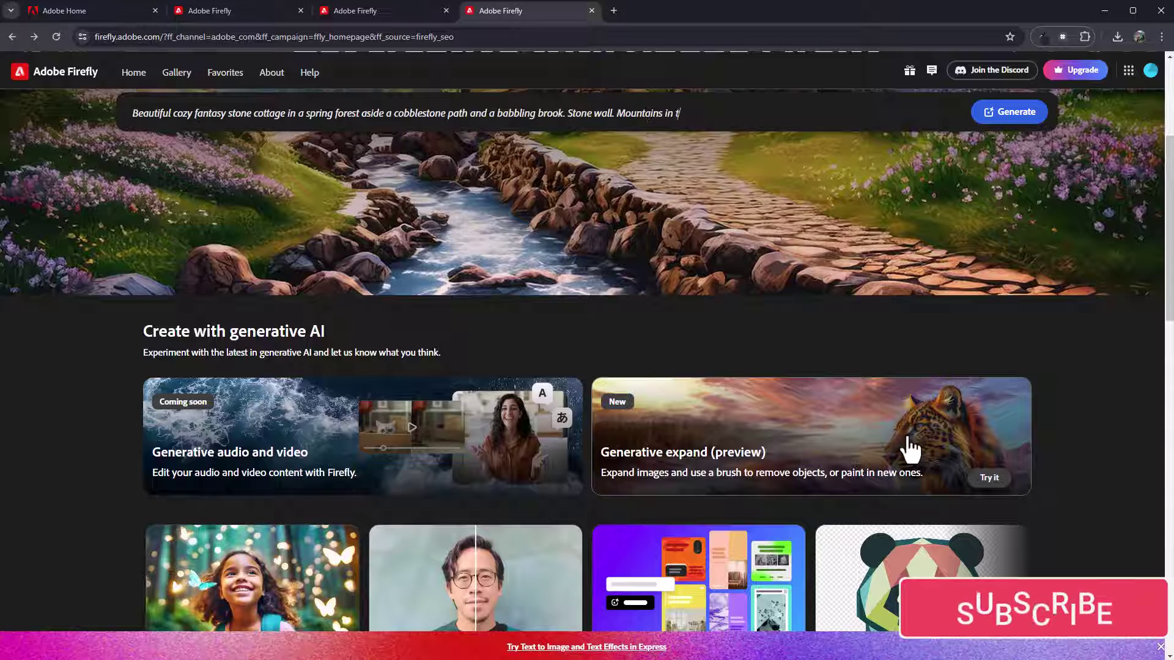
scroll(615, 241, up, 4)
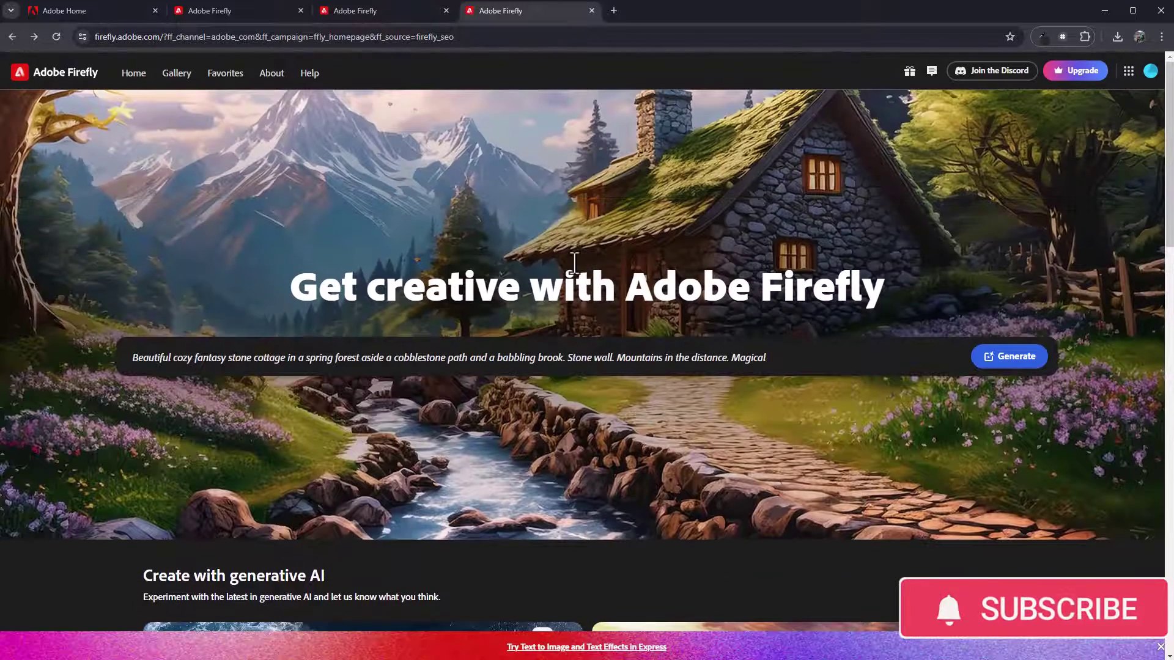
scroll(841, 376, down, 6)
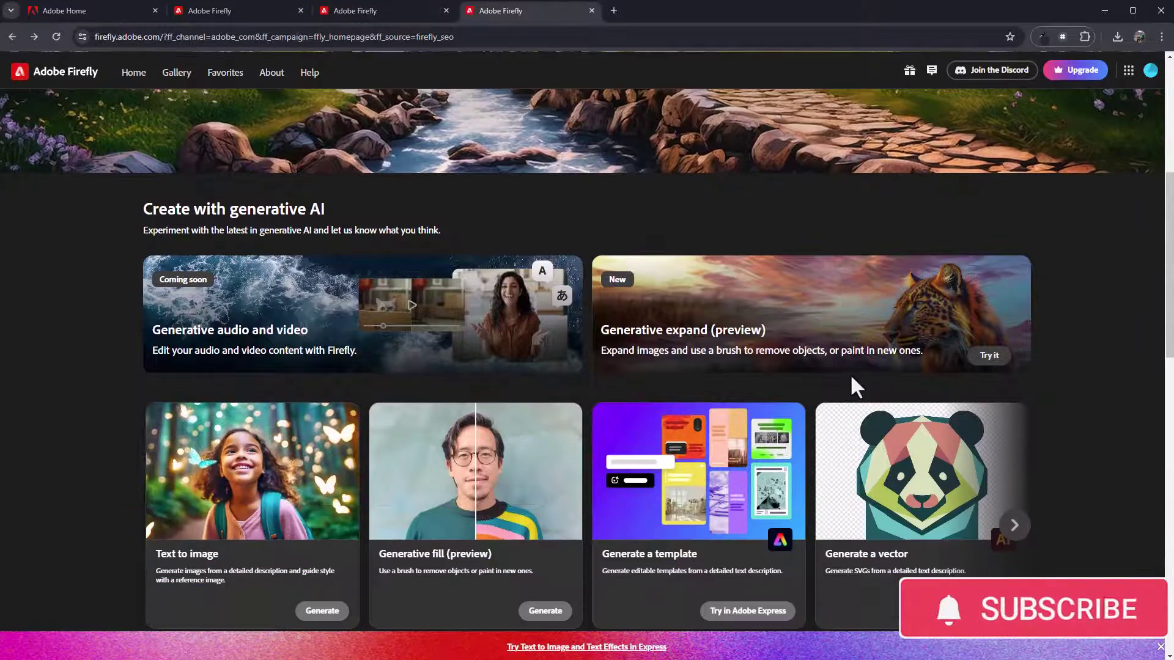
- Return to the Firefly home page and open the Generative expand sample with the big-cat image
click(217, 10)
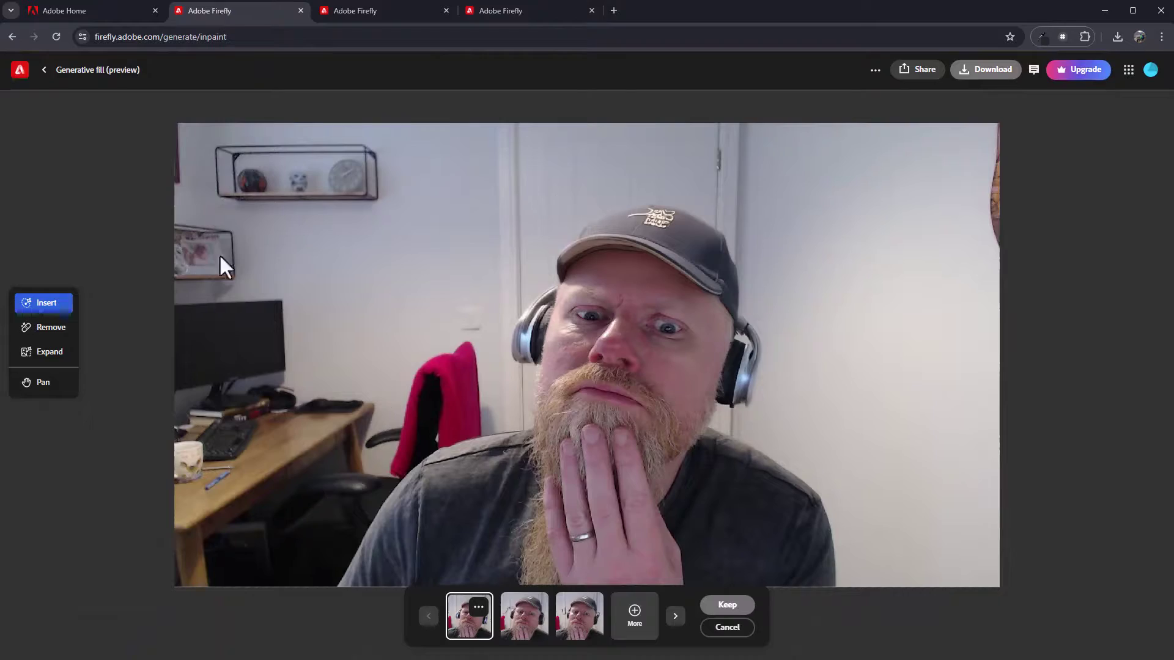
click(508, 12)
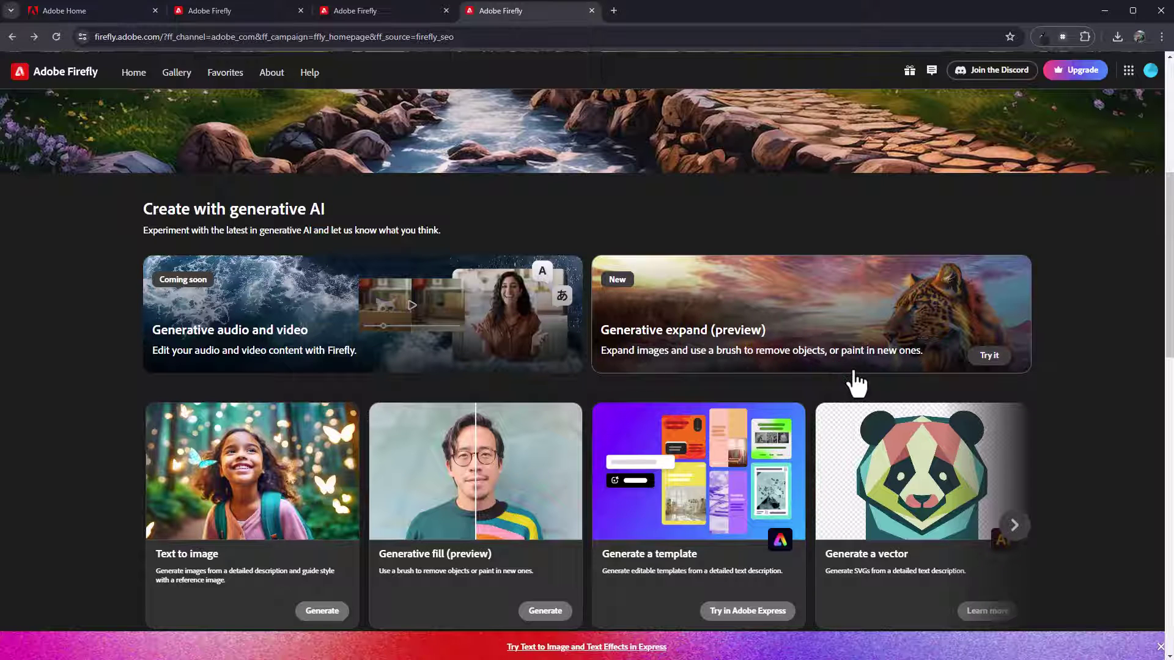
scroll(849, 382, down, 4)
scroll(850, 383, up, 3)
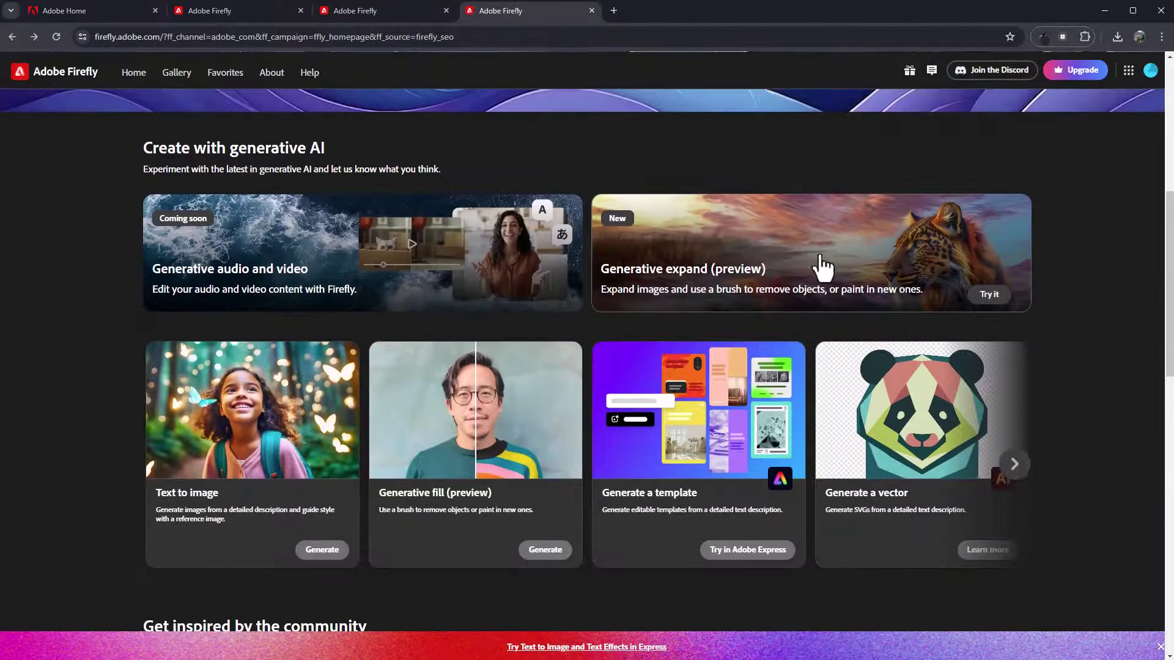
click(598, 266)
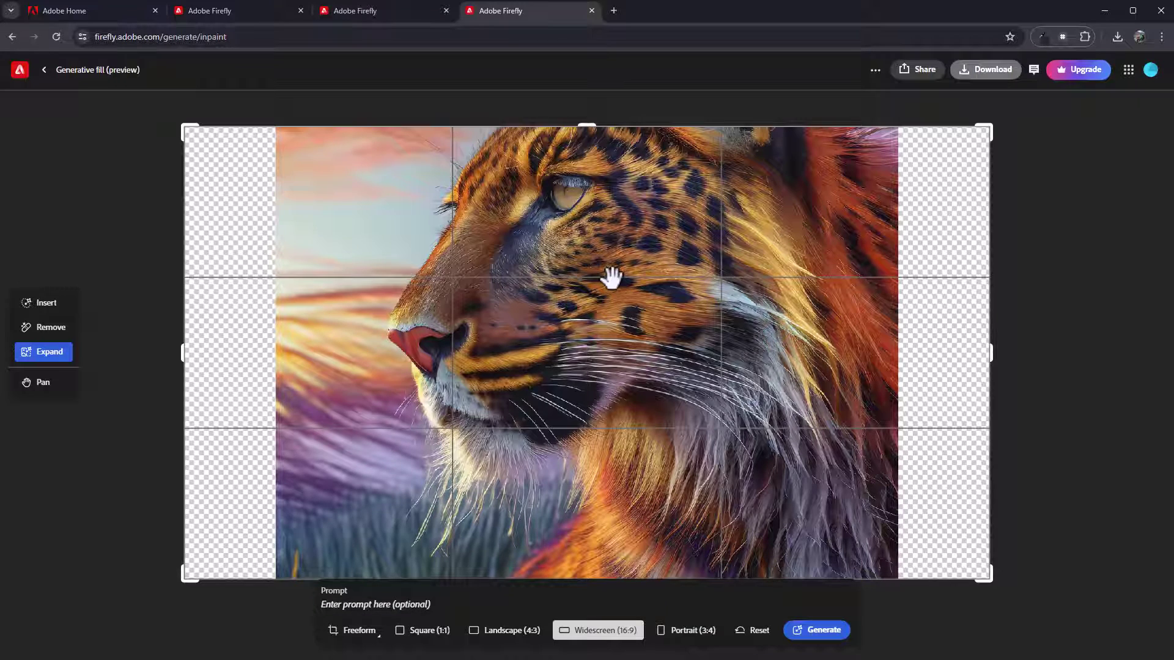
- Go back from the expanded leopard image to the Generative fill upload page
click(44, 69)
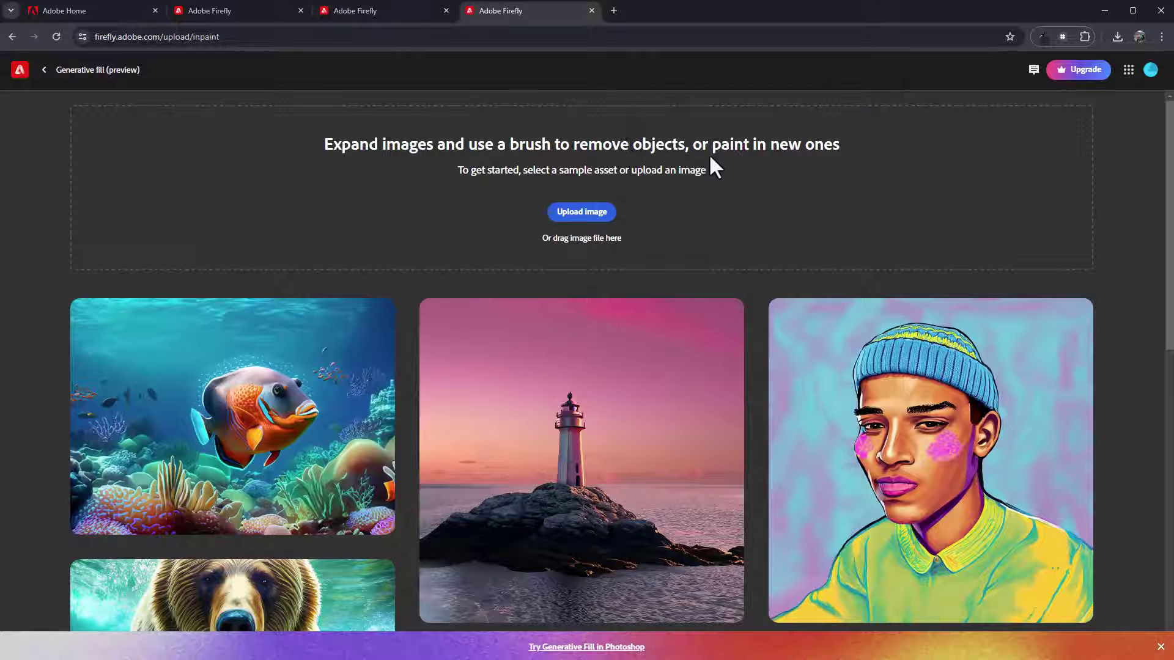
- Upload the webcam photo WIN_20240201_15_59_11_Pro from Camera Roll into Generative fill
click(573, 219)
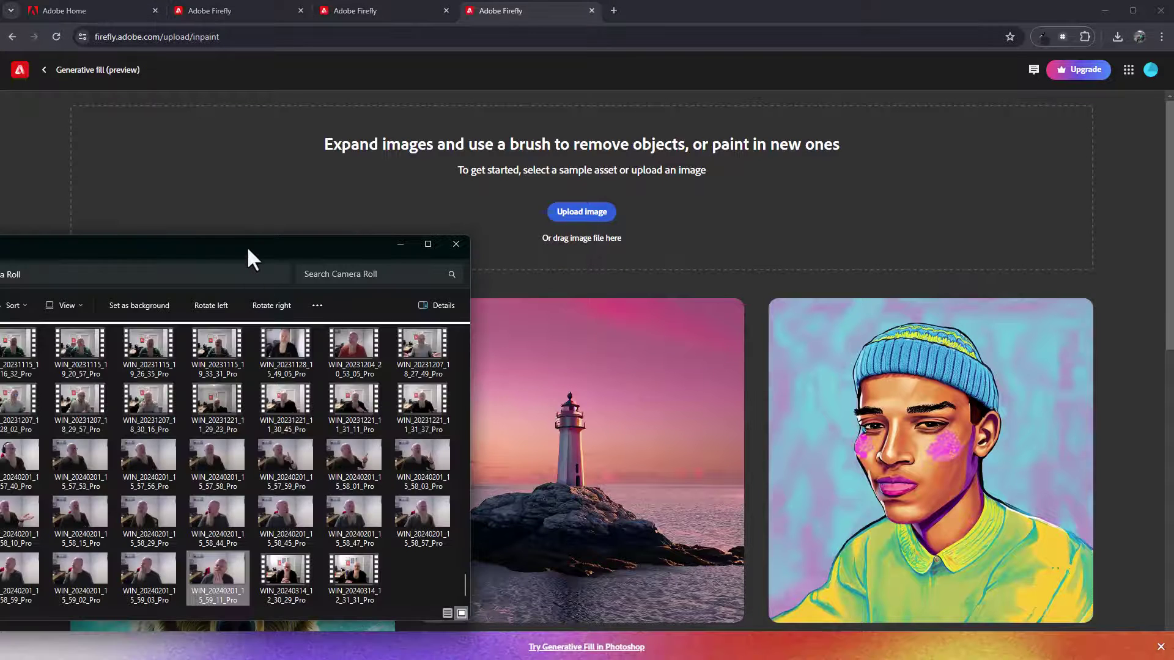
drag(251, 256, 185, 177)
click(121, 511)
click(164, 503)
drag(157, 494, 537, 204)
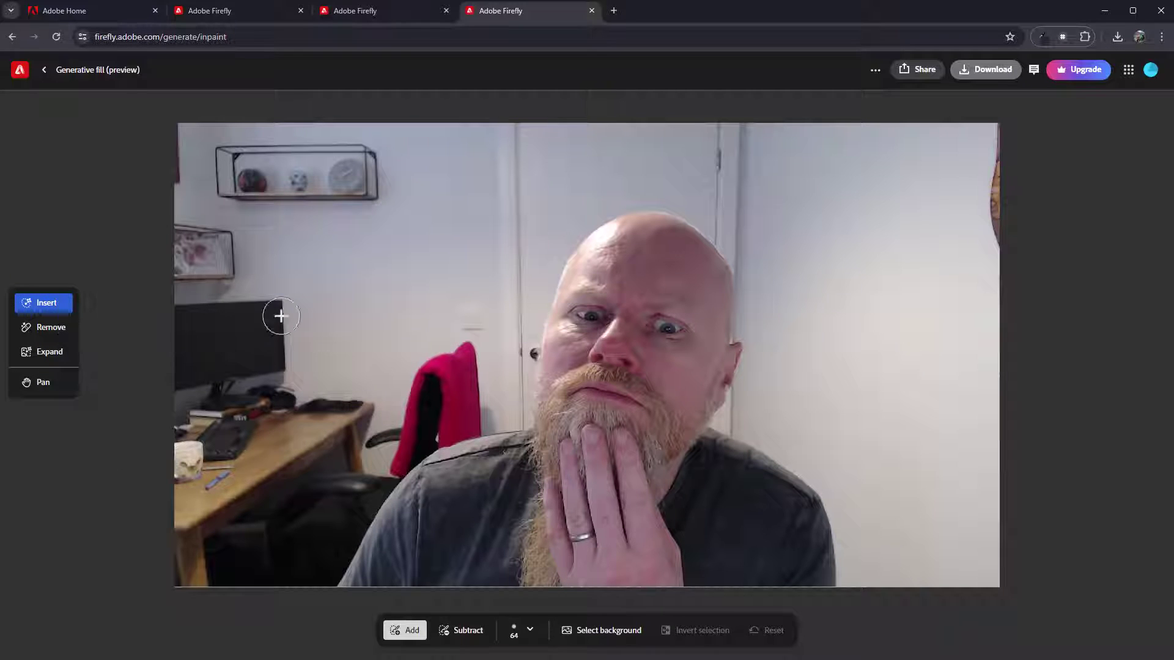
- Brush over the top of the man's head and enter the prompt 'baseball cap'
mouse_move(571, 275)
mouse_down()
mouse_move(633, 225)
mouse_move(682, 225)
mouse_move(732, 272)
mouse_move(731, 306)
mouse_move(582, 270)
mouse_move(674, 255)
mouse_move(697, 274)
mouse_move(689, 278)
mouse_move(643, 264)
mouse_move(658, 247)
mouse_move(635, 243)
mouse_move(680, 242)
mouse_move(714, 283)
mouse_move(574, 250)
mouse_move(636, 220)
mouse_move(603, 223)
mouse_move(564, 259)
mouse_move(639, 213)
mouse_move(711, 227)
mouse_up()
click(380, 606)
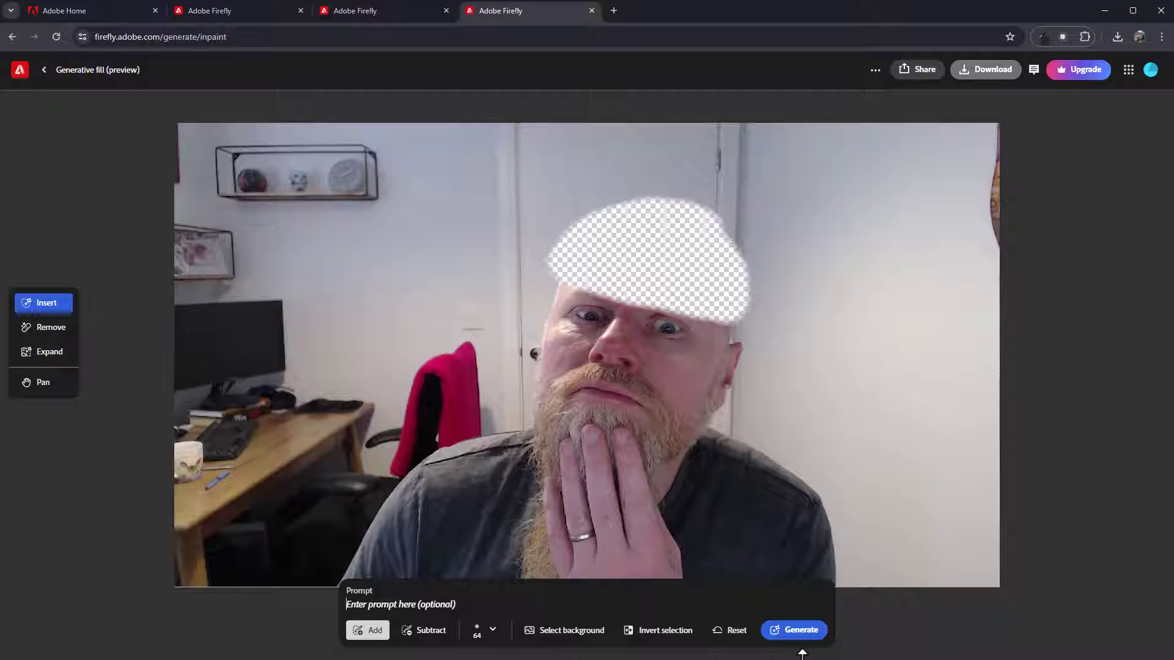
text(baseball cap)
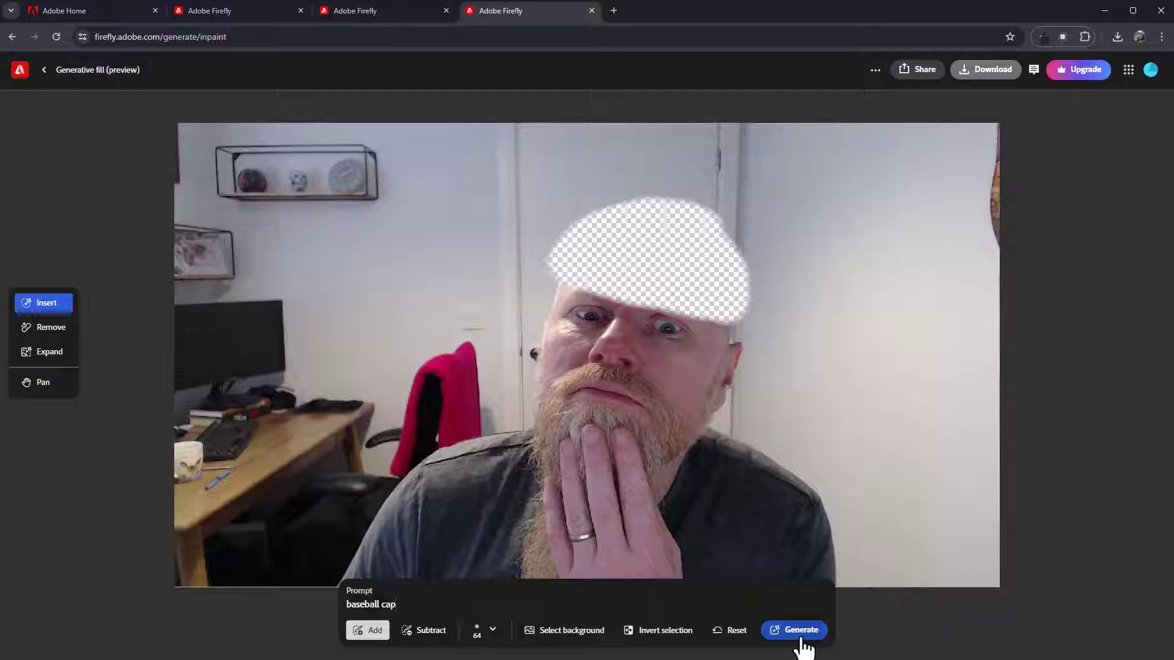
- Generate baseball caps, load more variations, and select the black cap with a white logo
click(800, 632)
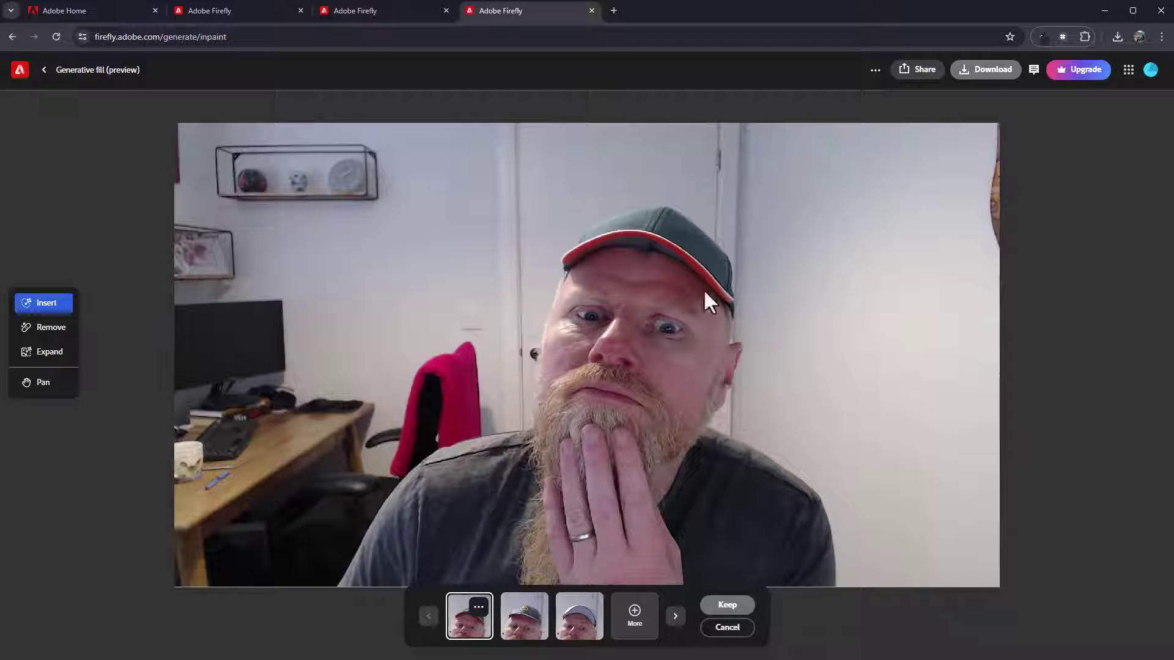
click(524, 624)
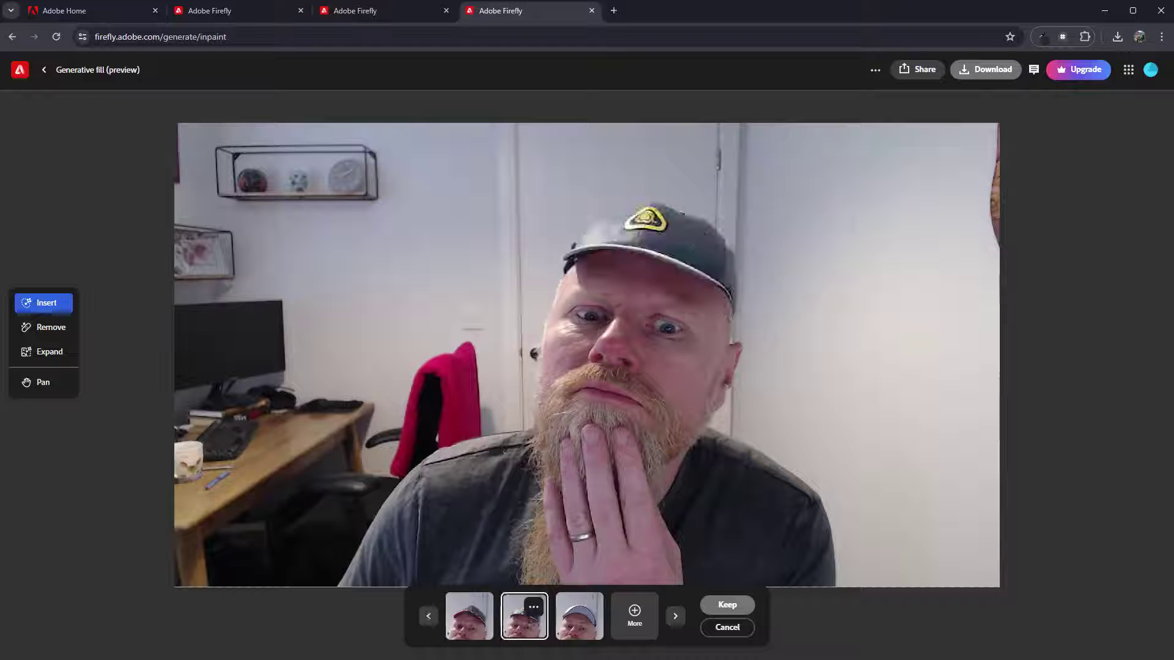
click(584, 636)
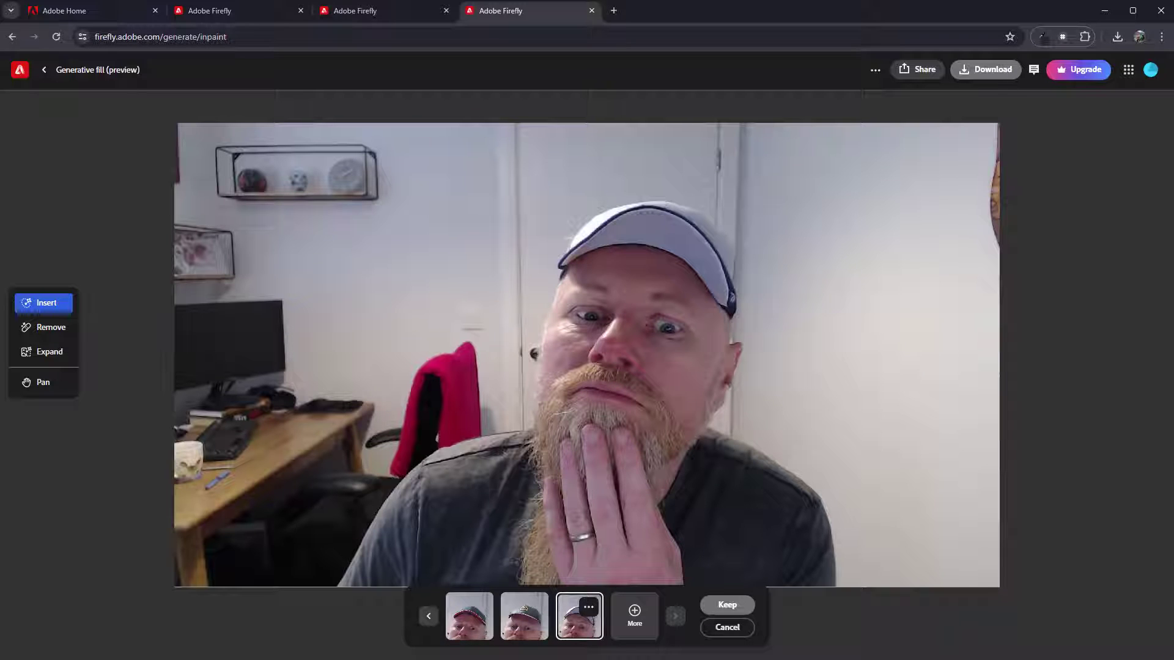
click(480, 635)
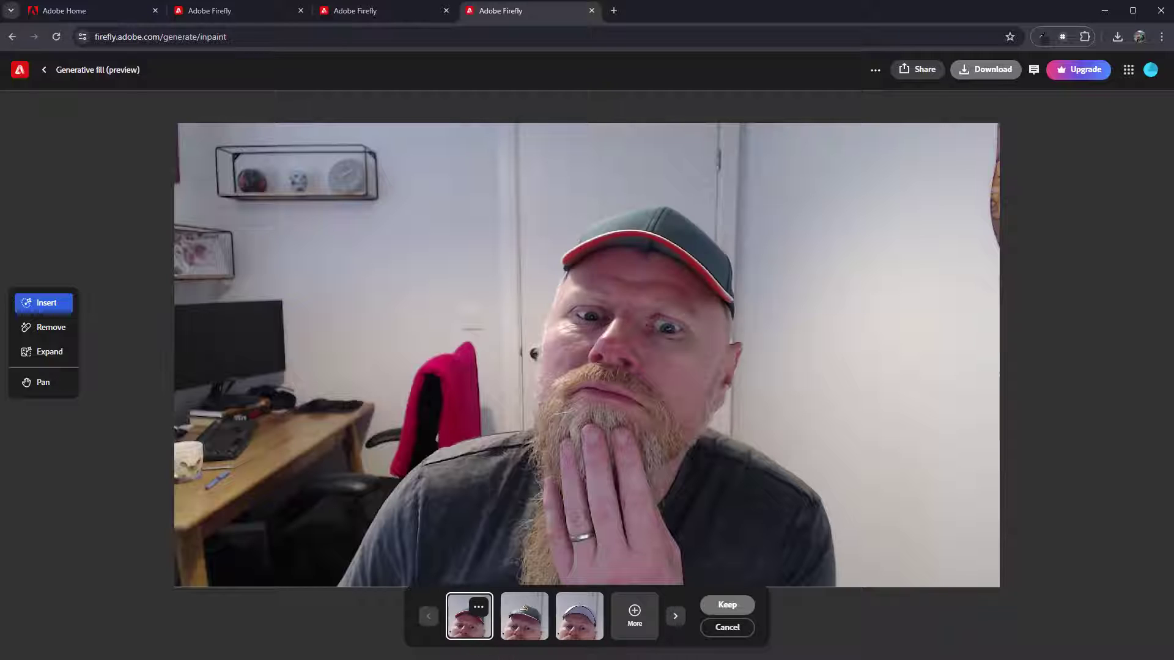
click(634, 618)
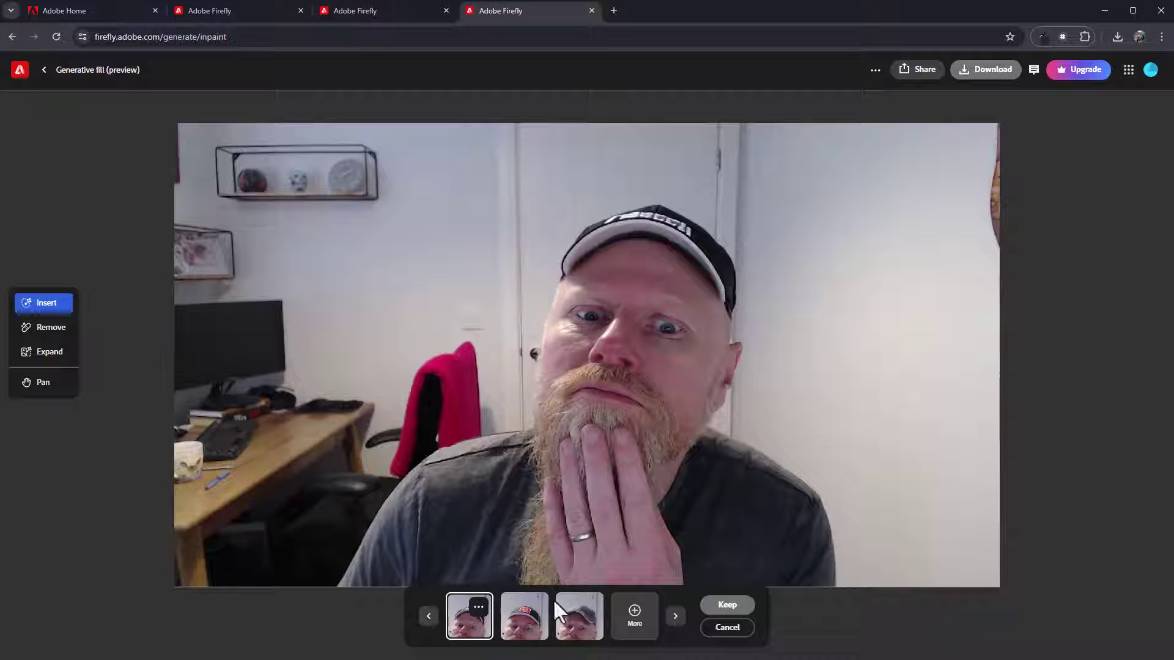
click(531, 625)
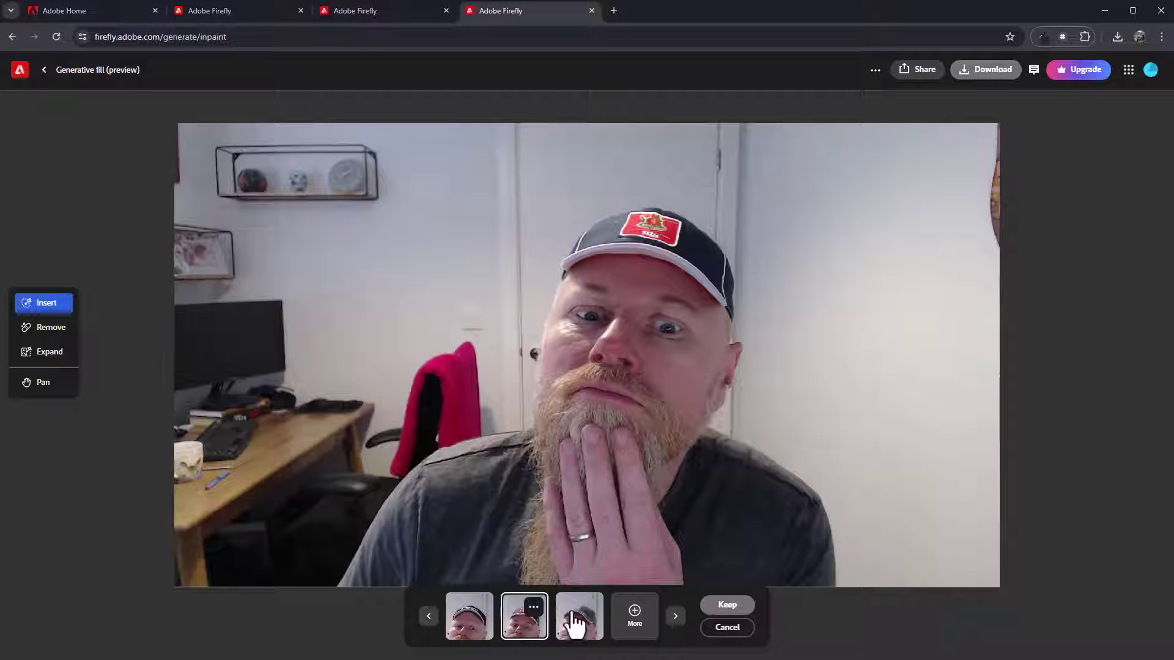
click(578, 630)
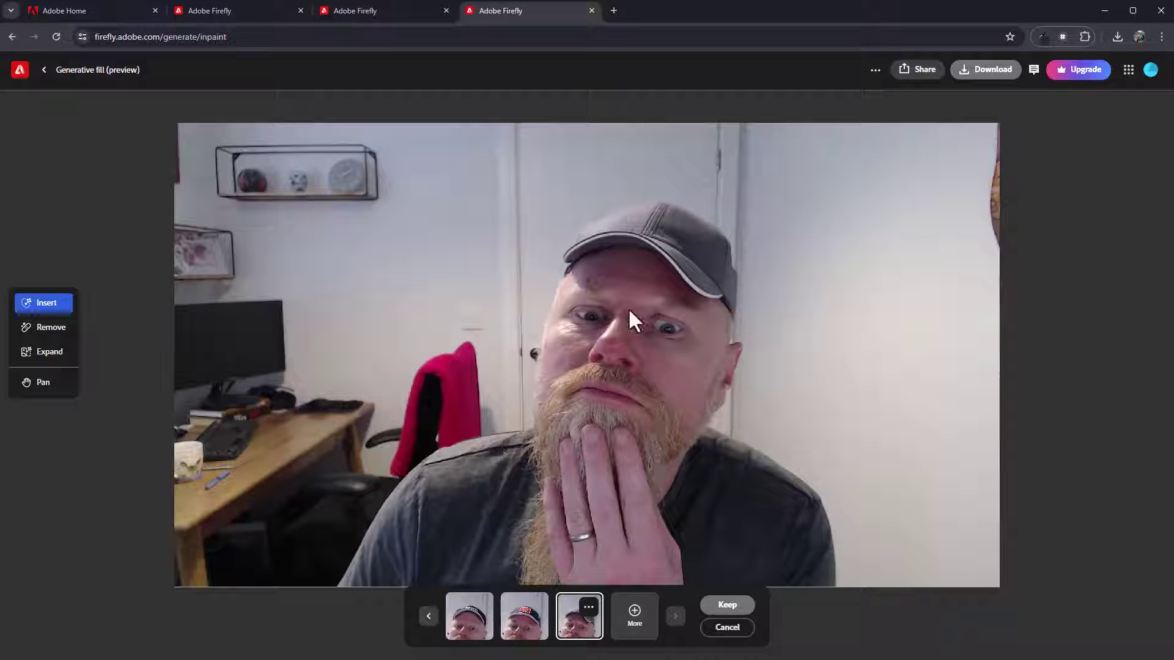
click(469, 617)
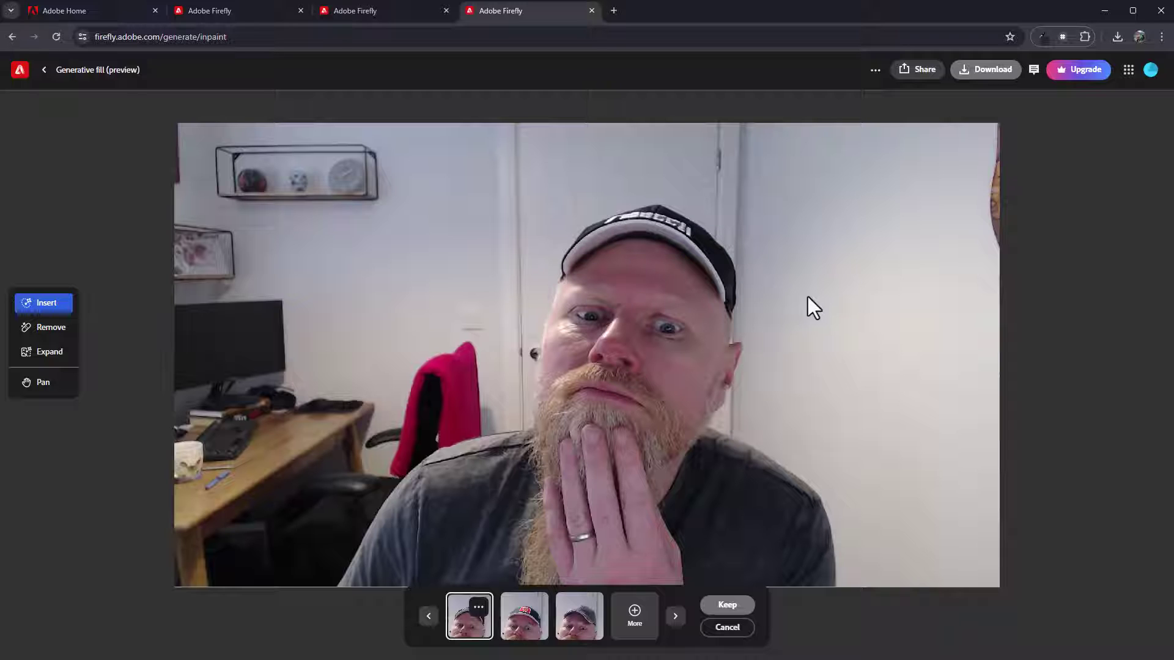
- Keep the black cap and mask both of the man's ears
click(731, 609)
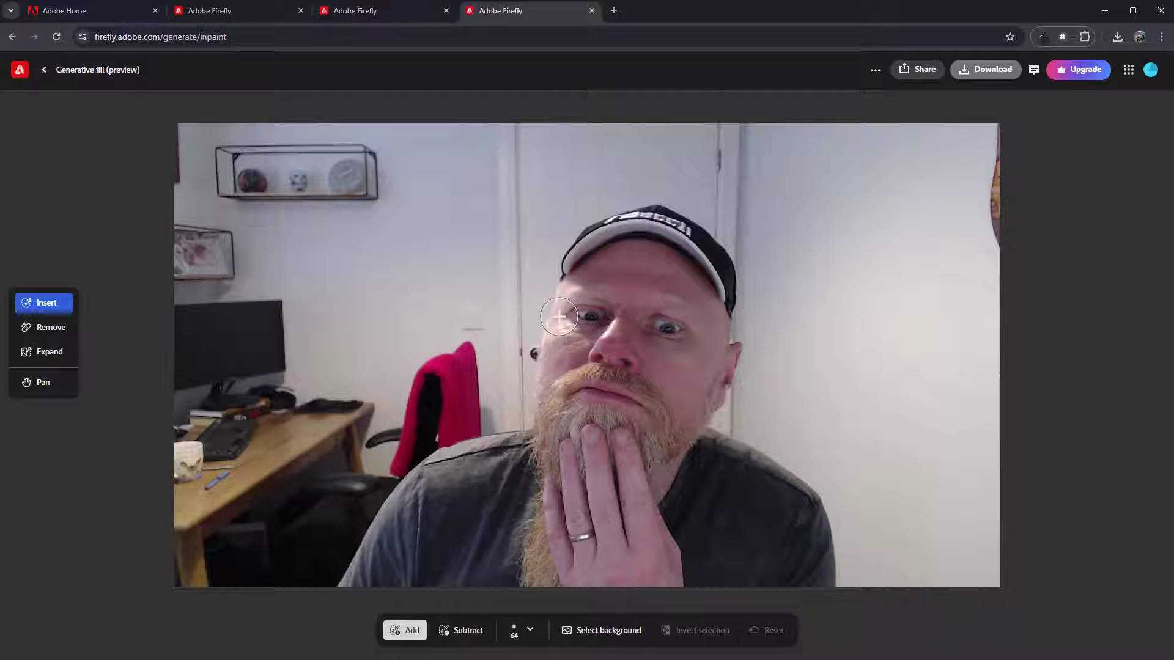
mouse_move(551, 313)
mouse_down()
mouse_move(540, 361)
mouse_move(540, 318)
mouse_move(525, 355)
mouse_move(551, 291)
mouse_move(525, 340)
mouse_move(528, 373)
mouse_up()
mouse_move(755, 321)
mouse_down()
mouse_move(723, 412)
mouse_move(750, 352)
mouse_move(747, 322)
mouse_move(753, 357)
mouse_move(734, 410)
mouse_up()
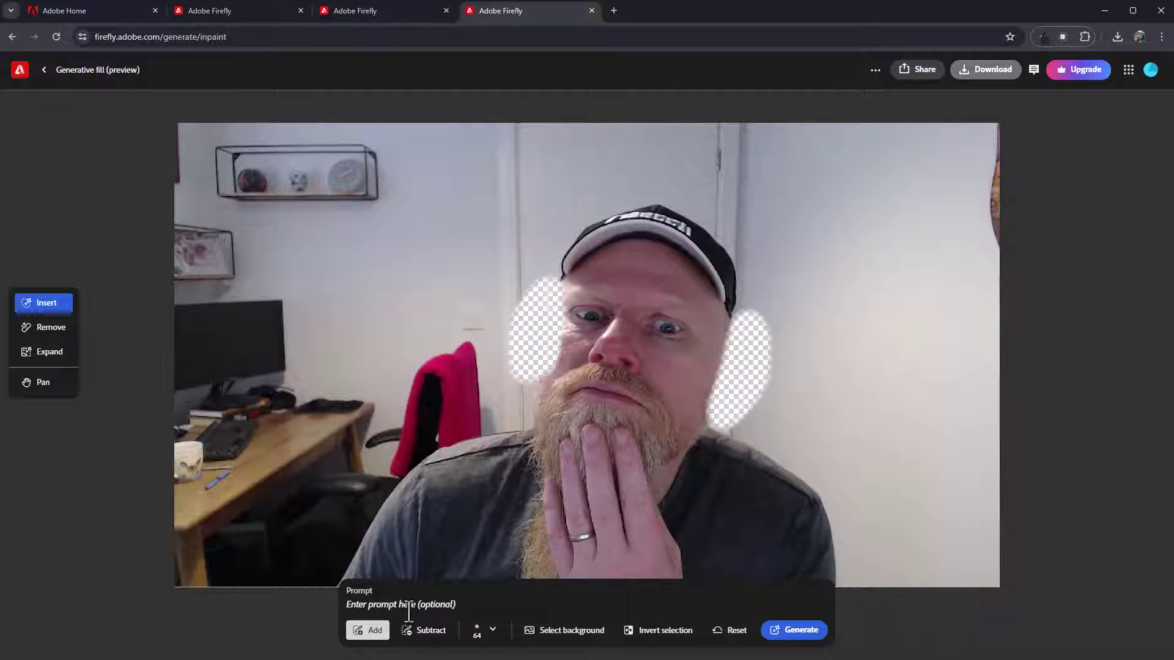
- Generate 'headphones' over the masked ears and preview the second and third variations
click(415, 605)
text(headphones)
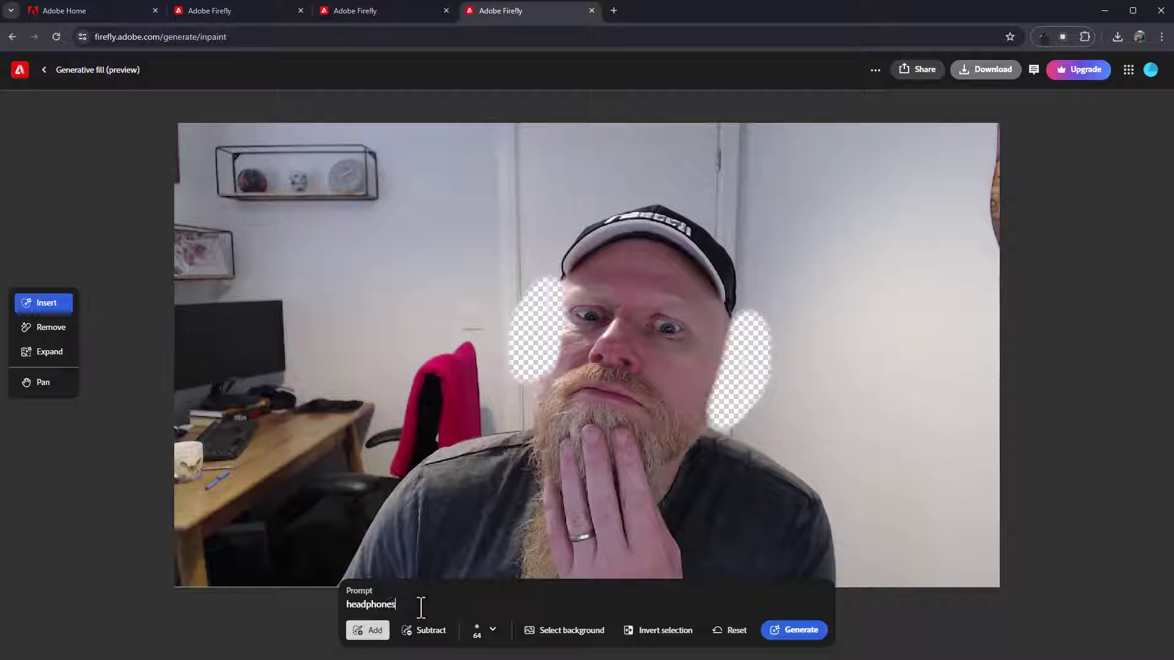
click(801, 633)
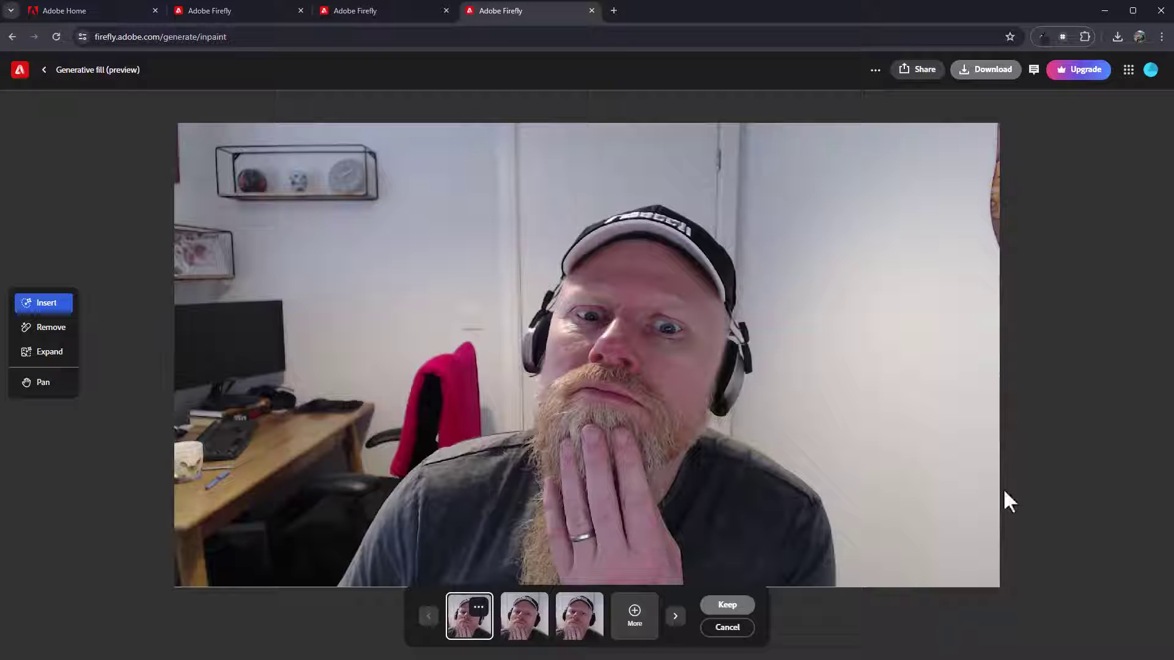
click(523, 633)
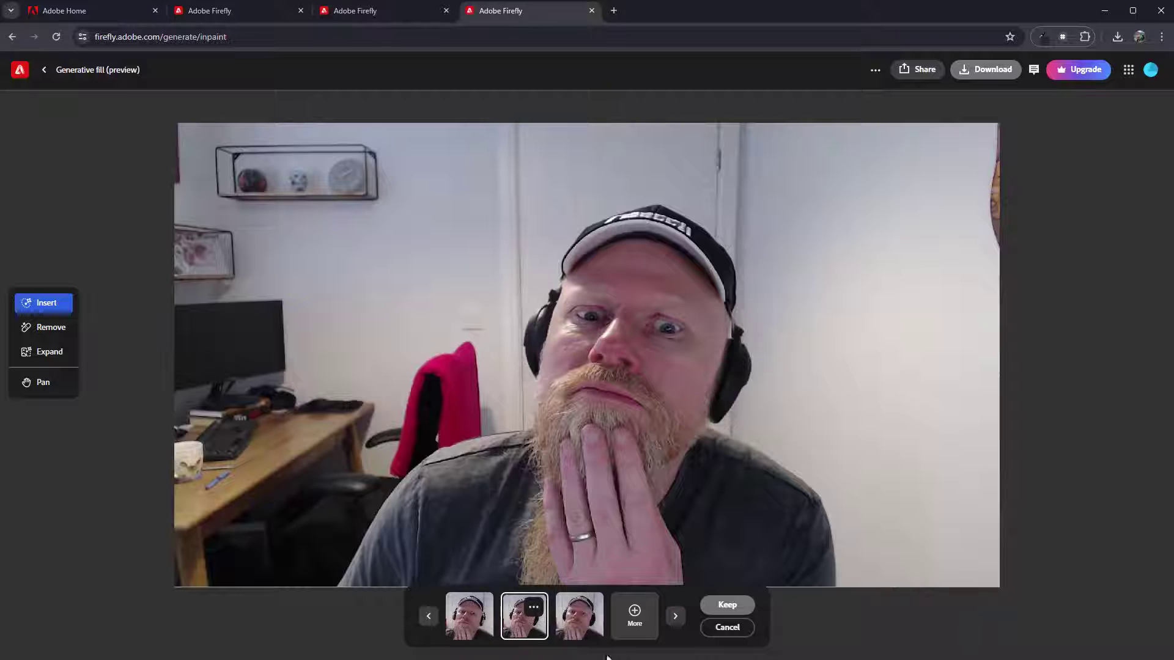
click(584, 632)
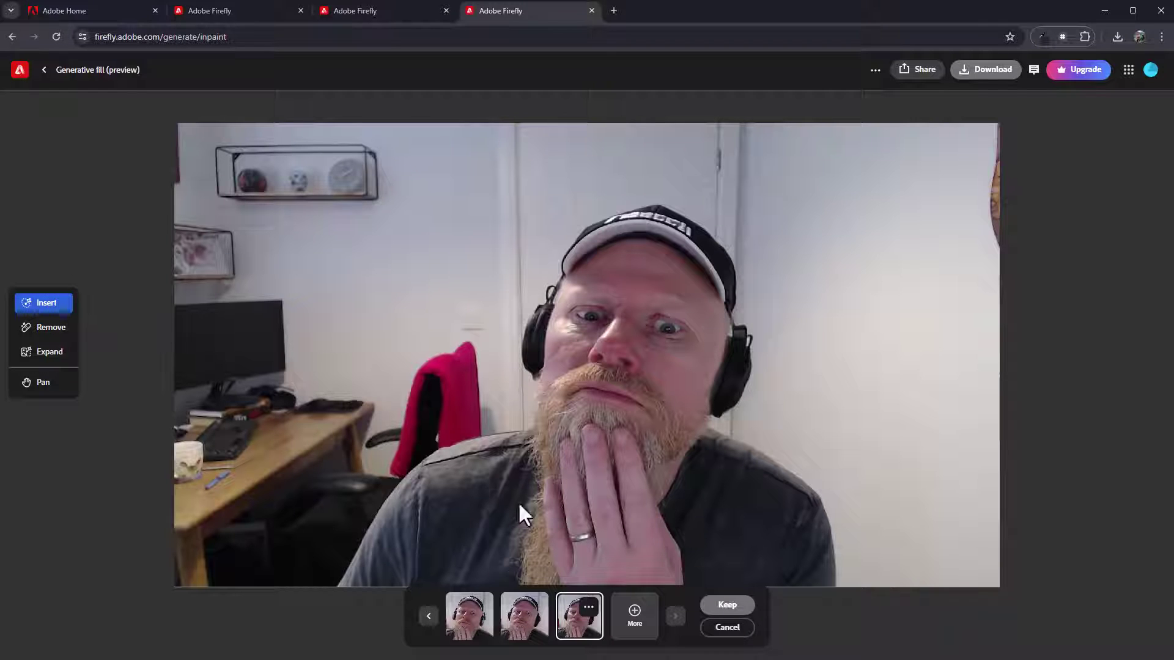
- Keep the headphones and mask the finger ring with a 17-pixel brush
click(726, 607)
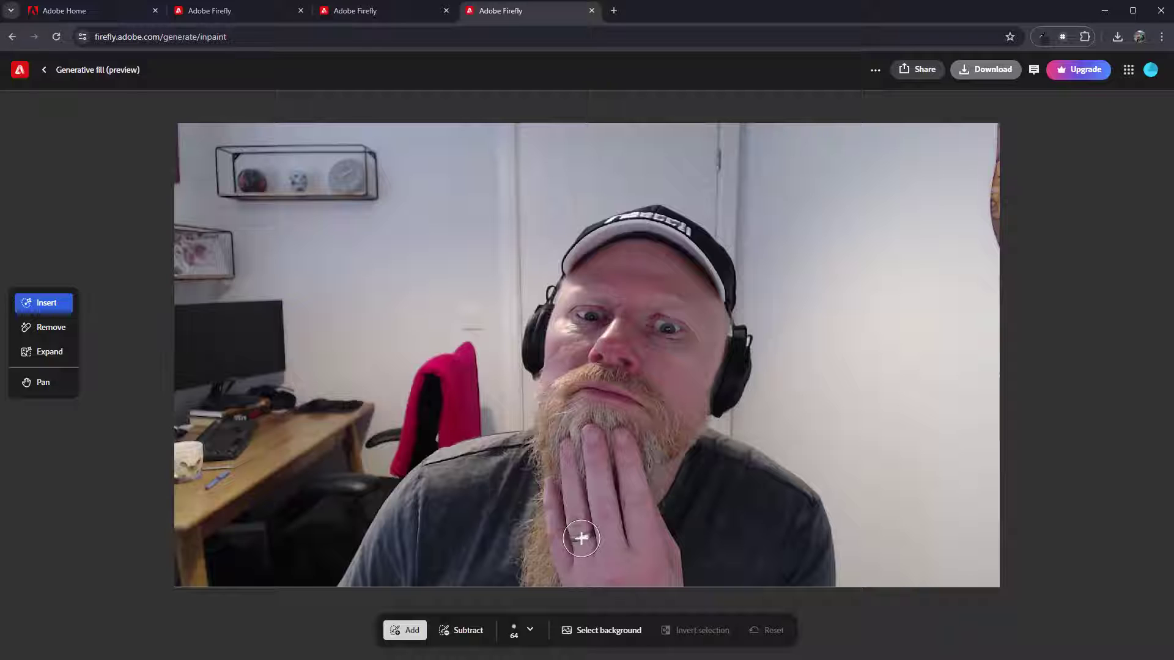
click(529, 631)
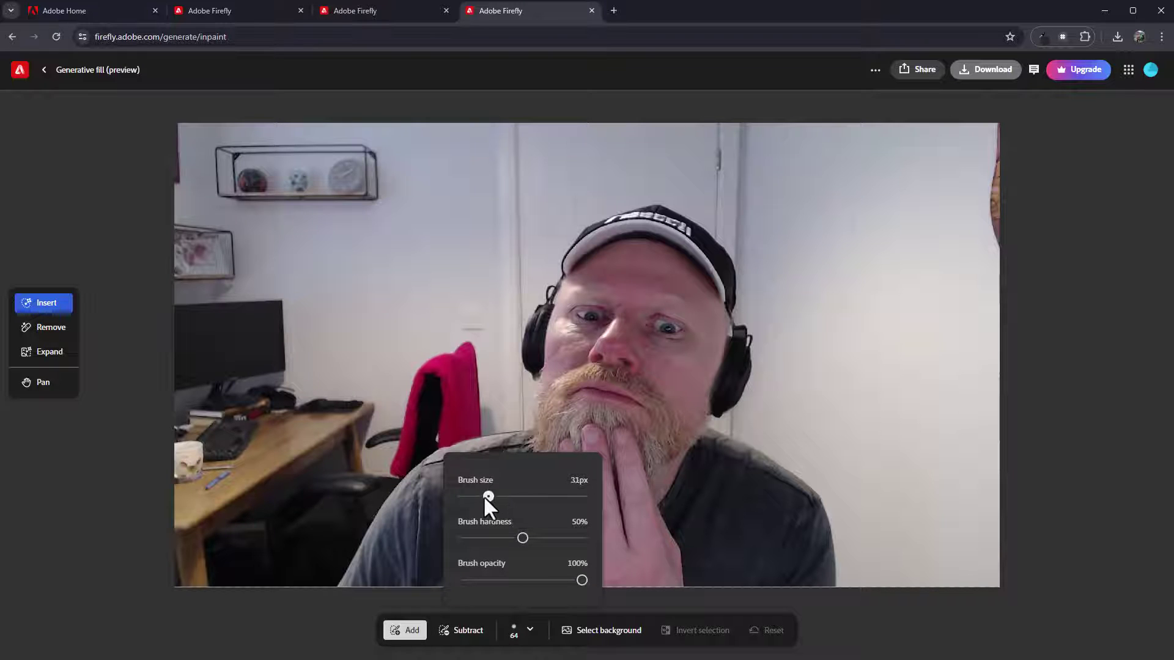
drag(475, 501, 476, 499)
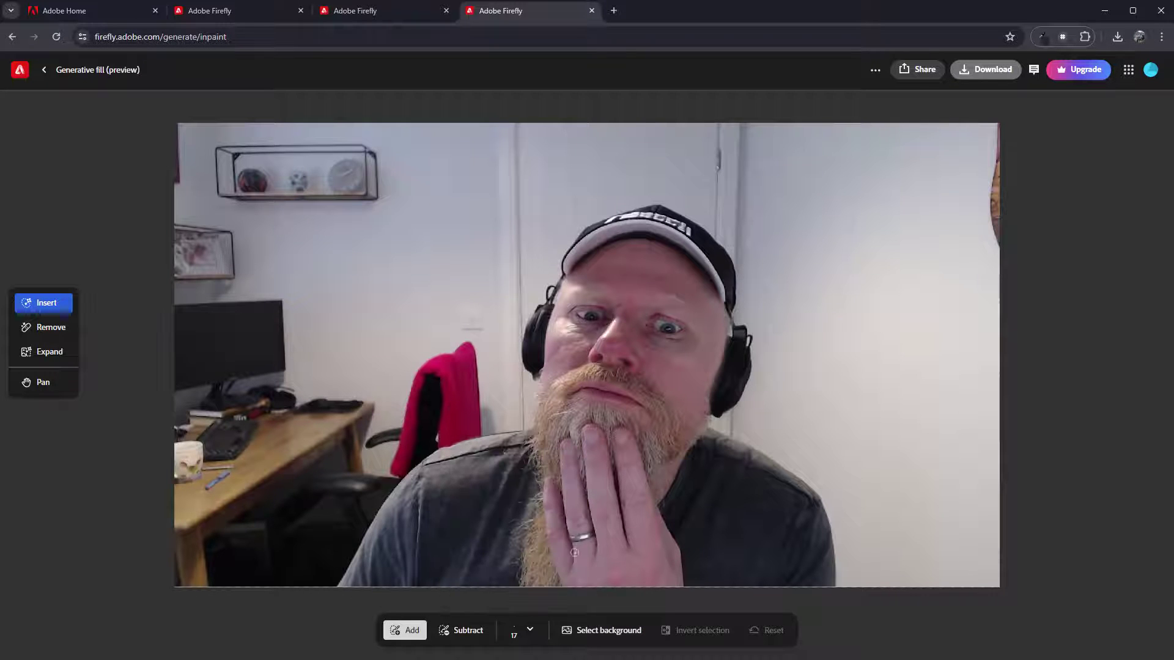
drag(575, 542, 590, 533)
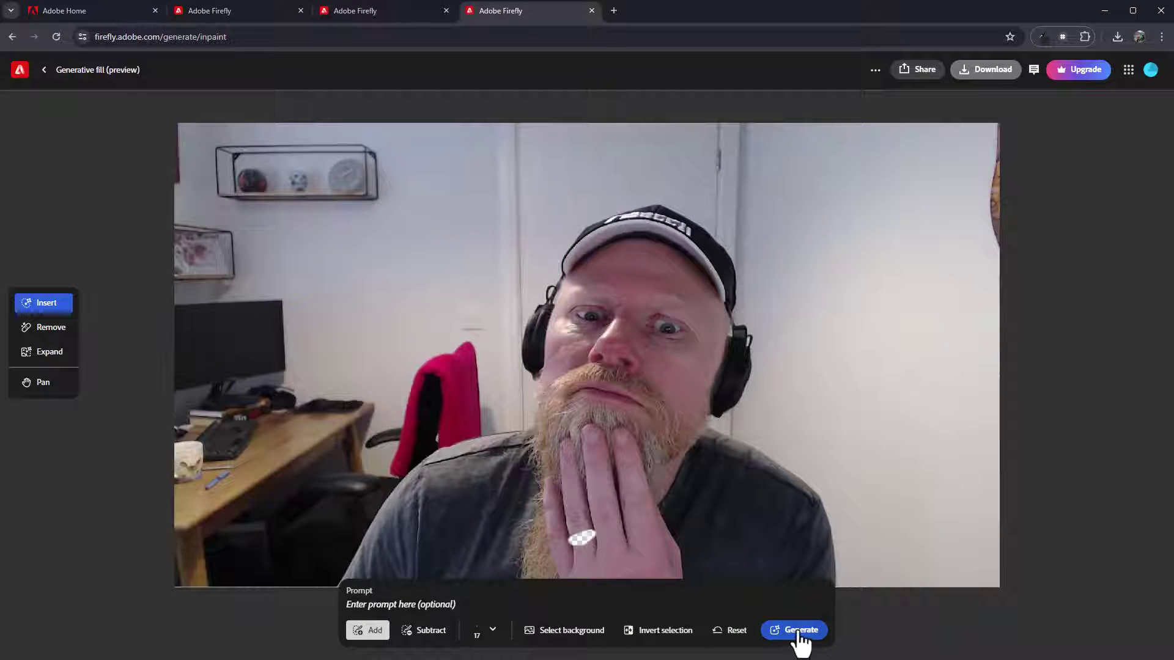
- Generate ring-removal fills, compare the three variations and keep the ring-free one
click(800, 630)
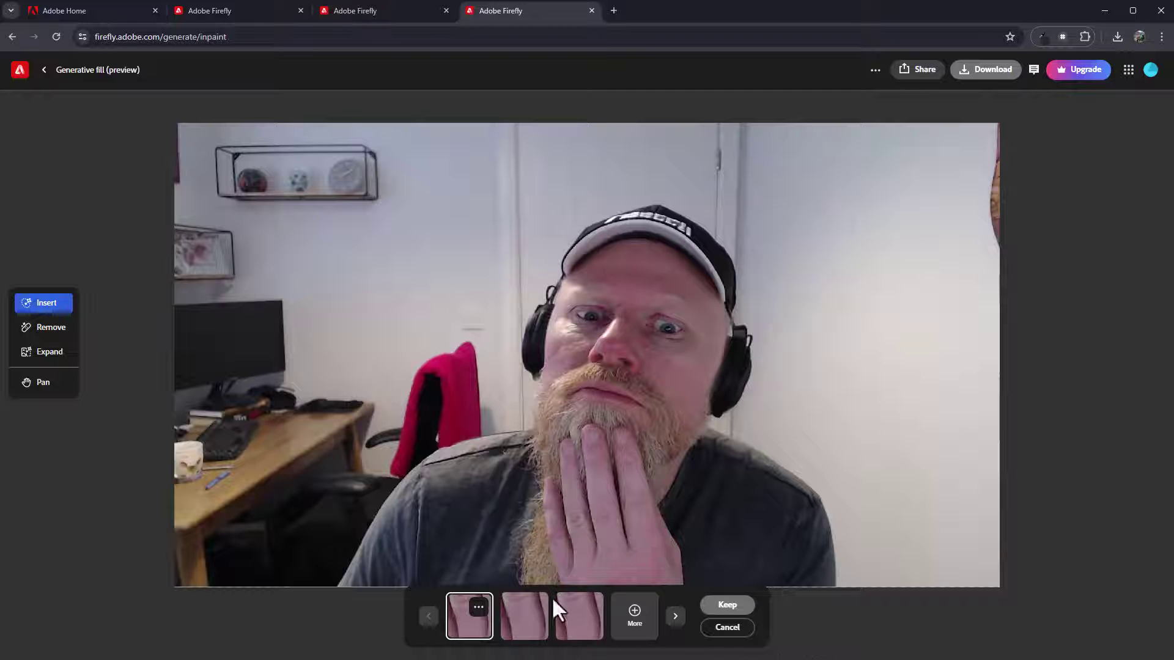
click(539, 618)
click(567, 628)
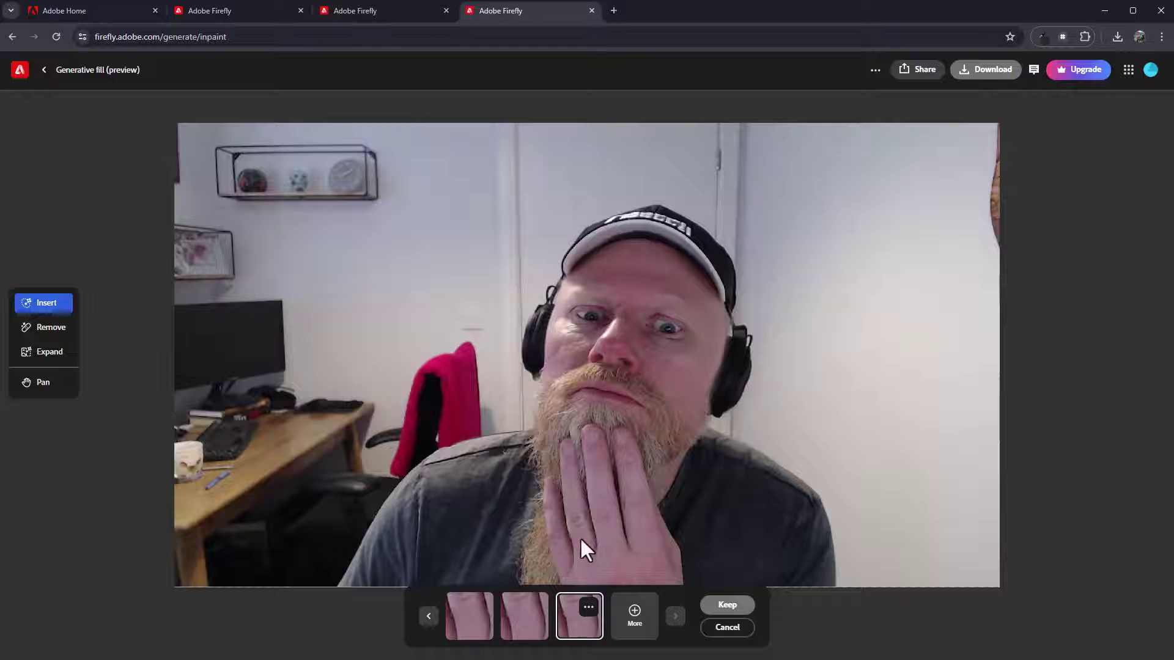
click(726, 606)
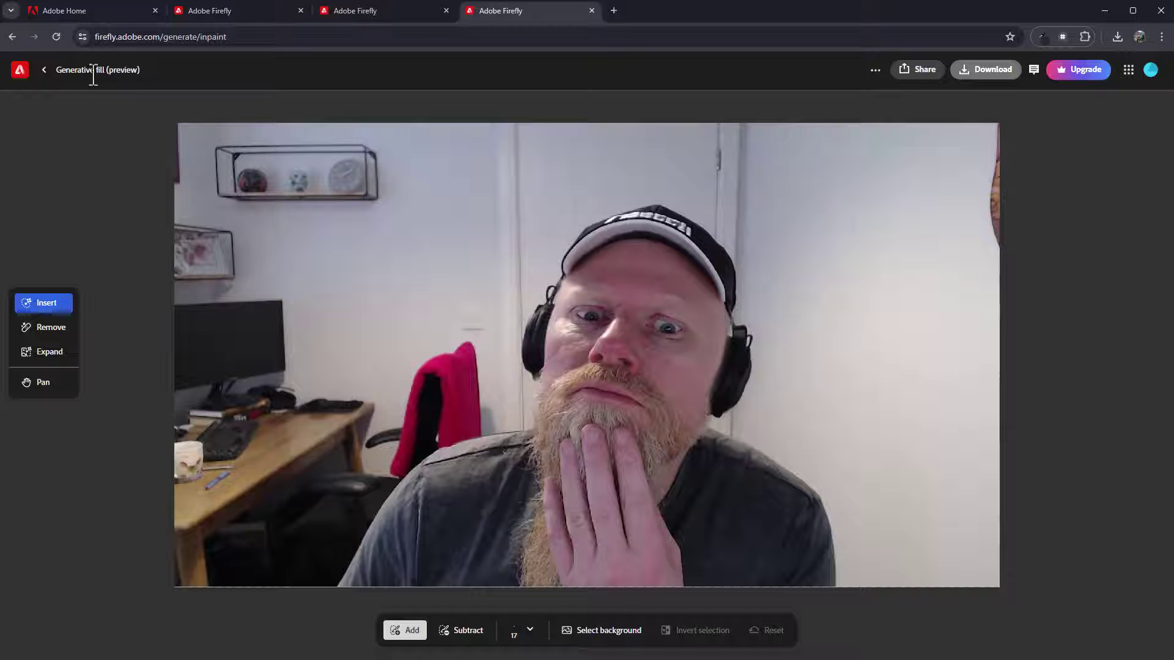
- Download the edited photo and dismiss the Adobe Express offer
click(987, 71)
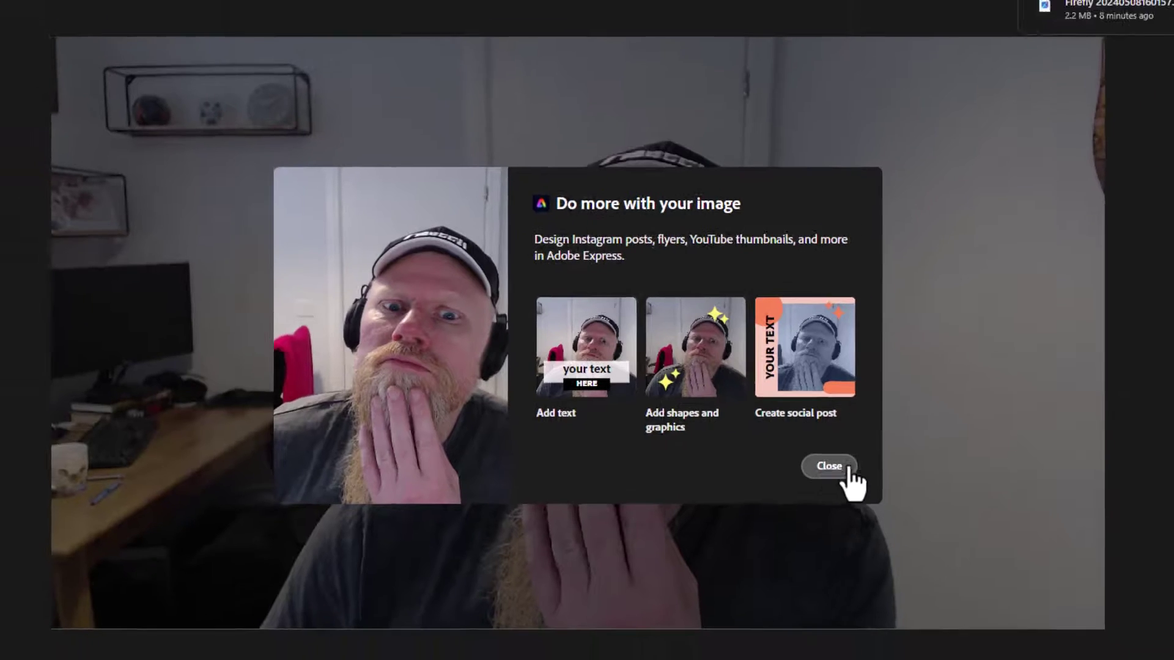
click(848, 472)
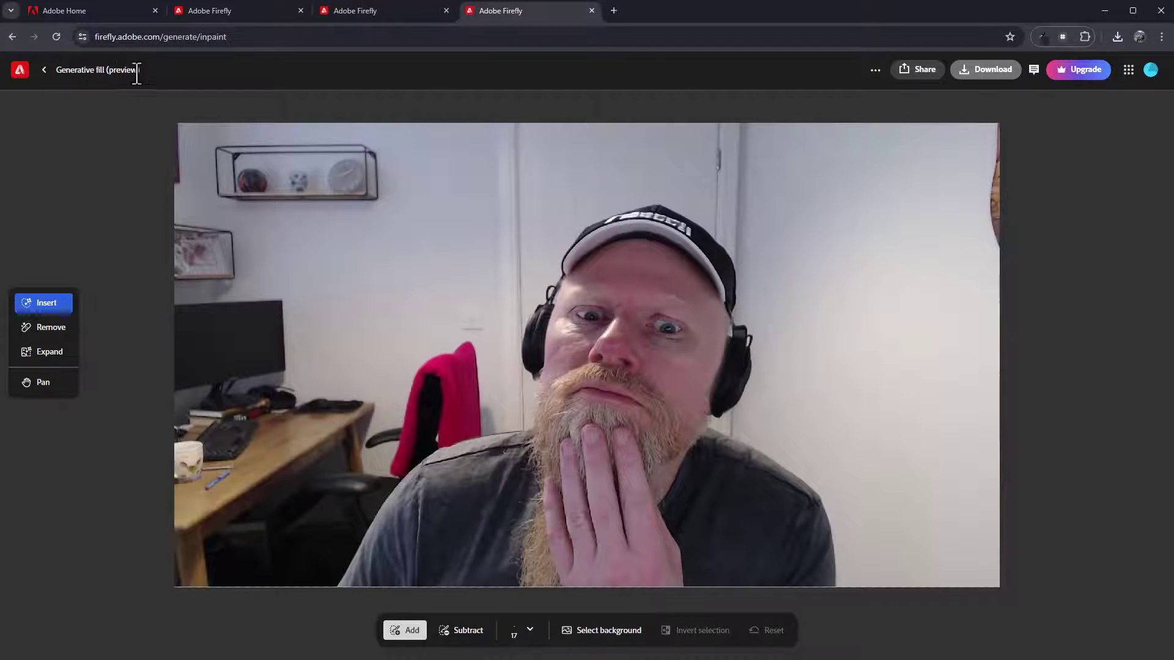
- Upload the WIN_20240201 Camera Roll photo of the man pointing upward
click(44, 71)
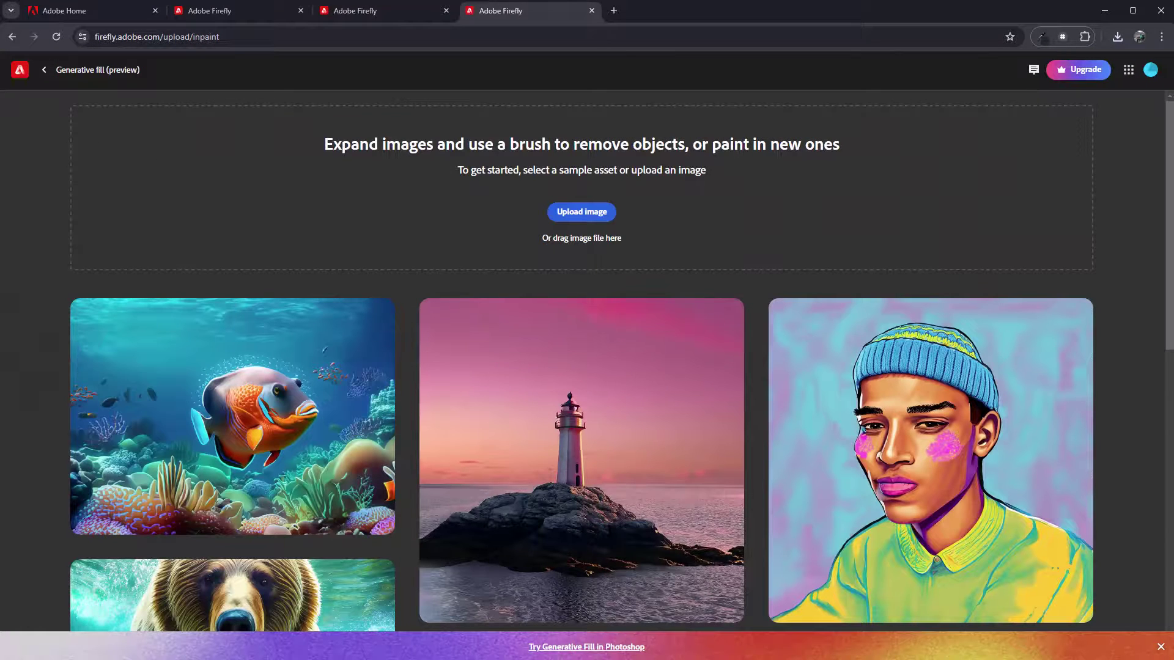
key(alt+Tab)
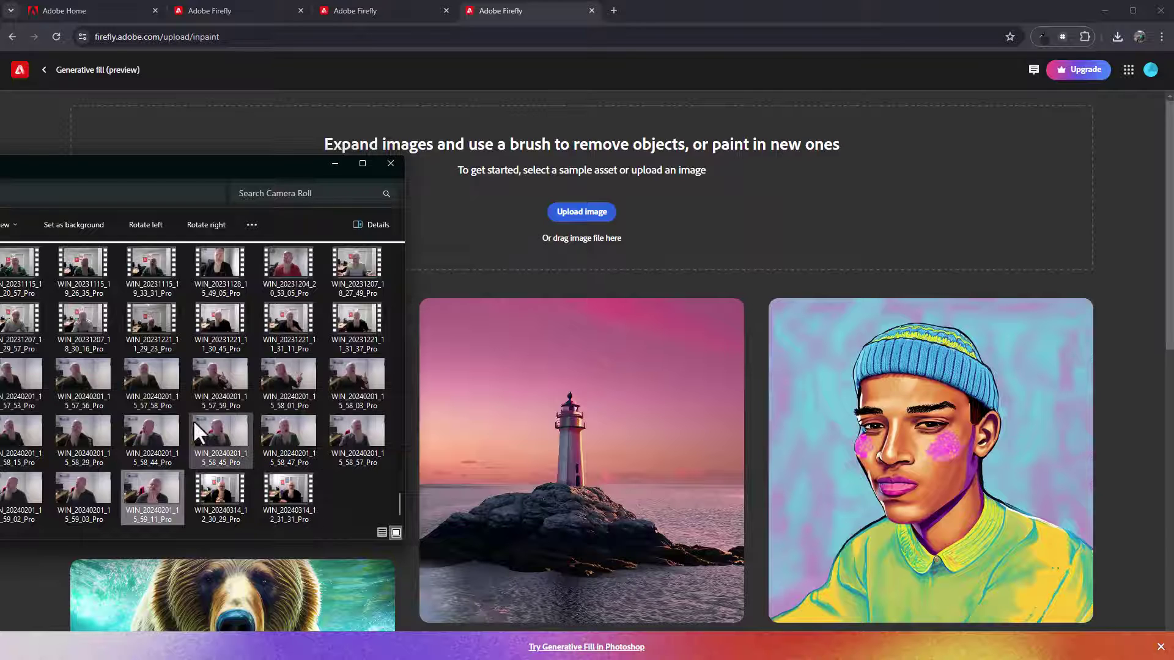
drag(150, 437, 587, 208)
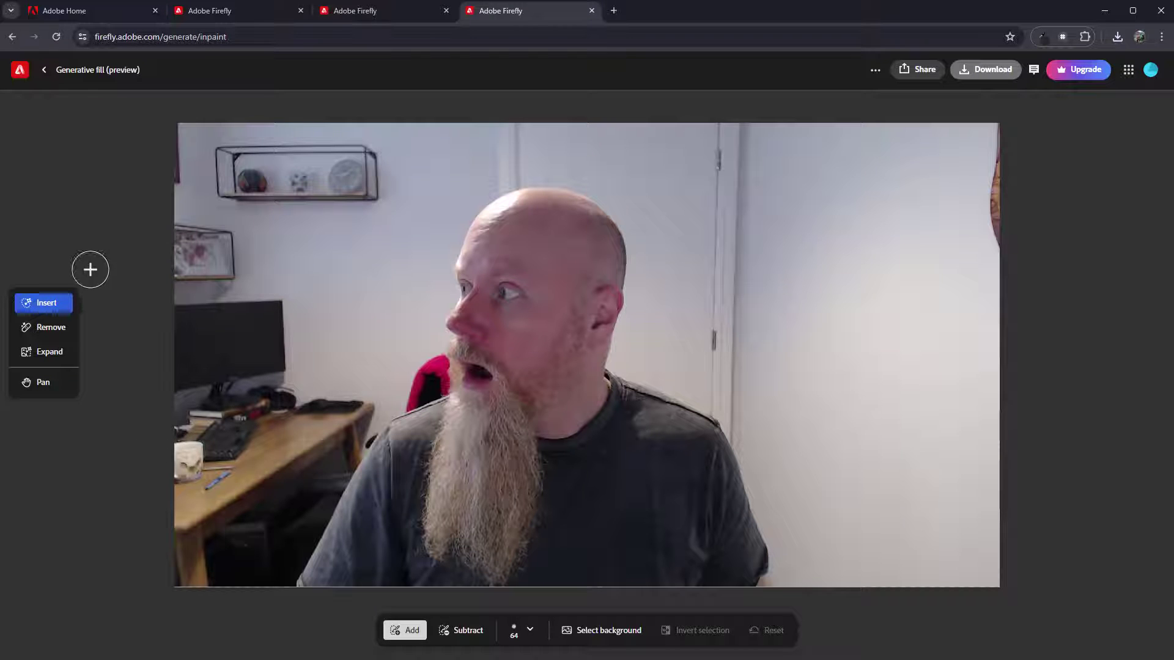
click(43, 70)
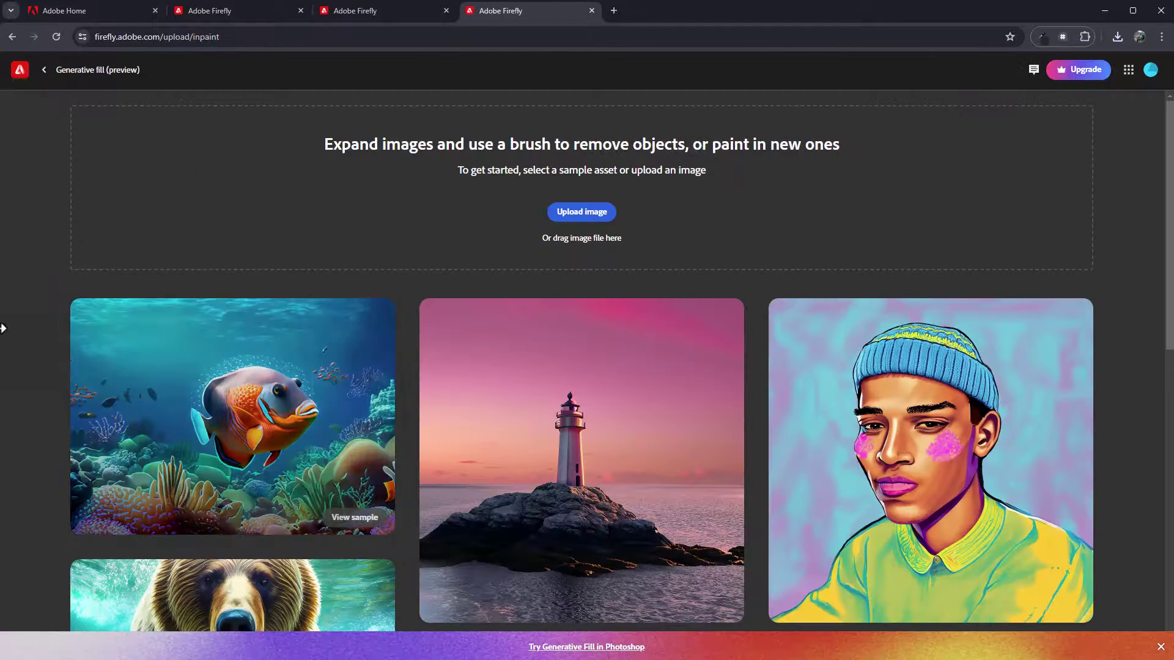
key(alt+Tab)
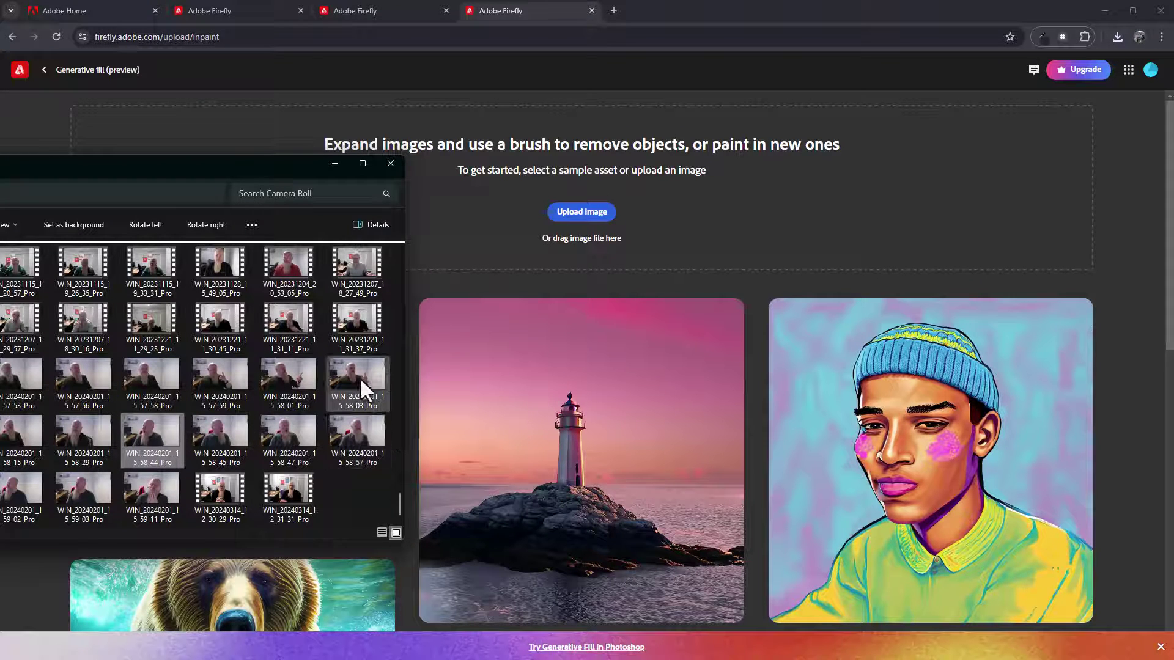
drag(358, 376, 577, 215)
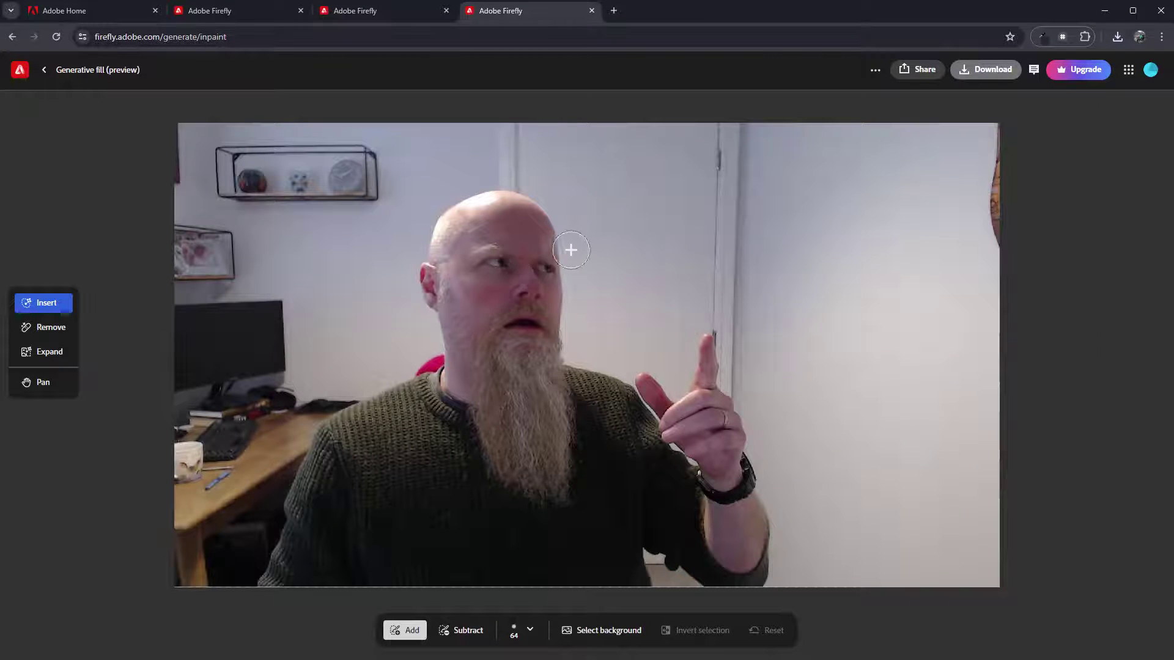
- Mask two horn areas on the head and generate 'devil horns'
mouse_move(560, 262)
mouse_down()
mouse_move(585, 247)
mouse_move(591, 194)
mouse_up()
drag(431, 266, 383, 199)
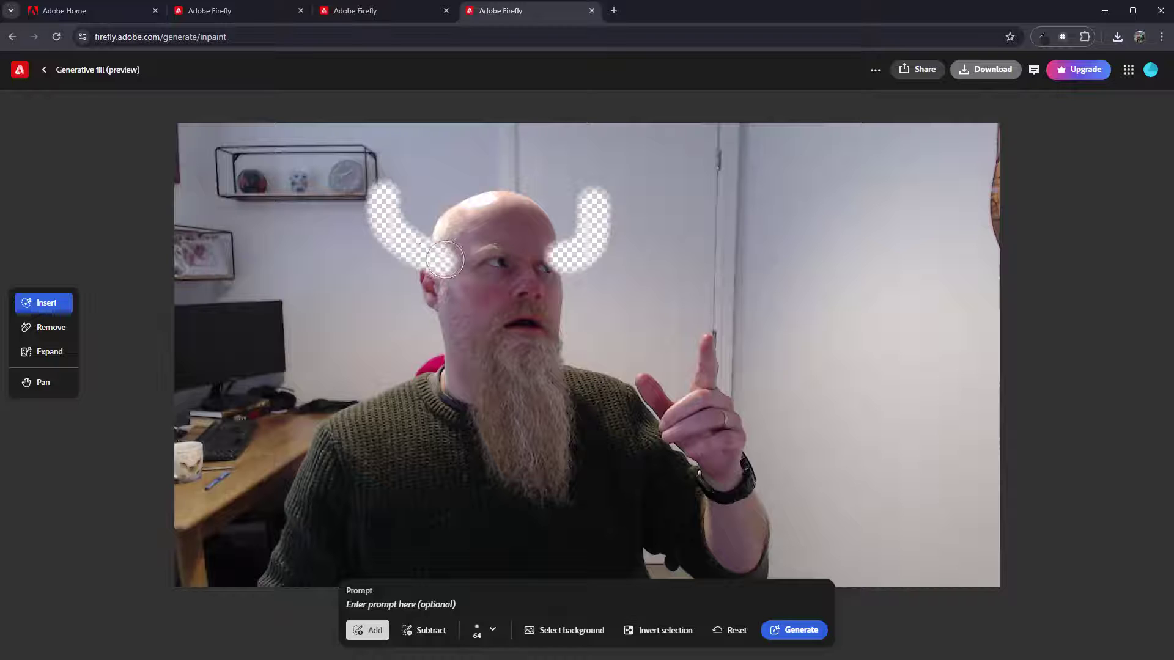
click(441, 606)
text(devil horn)
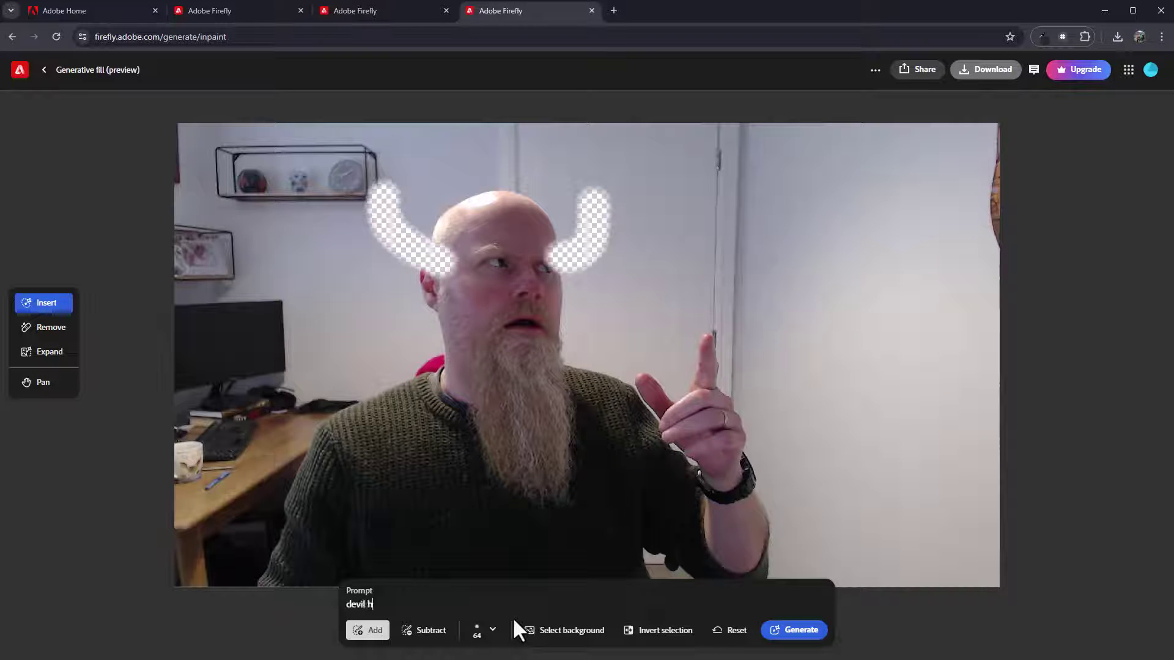
text(s)
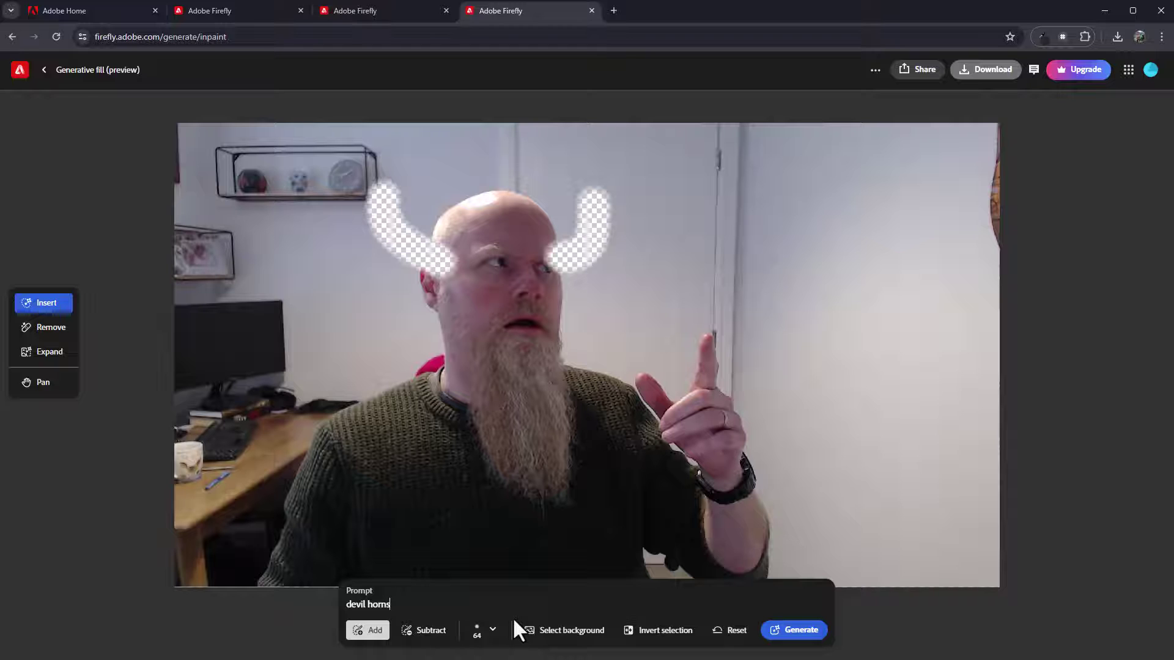
click(802, 633)
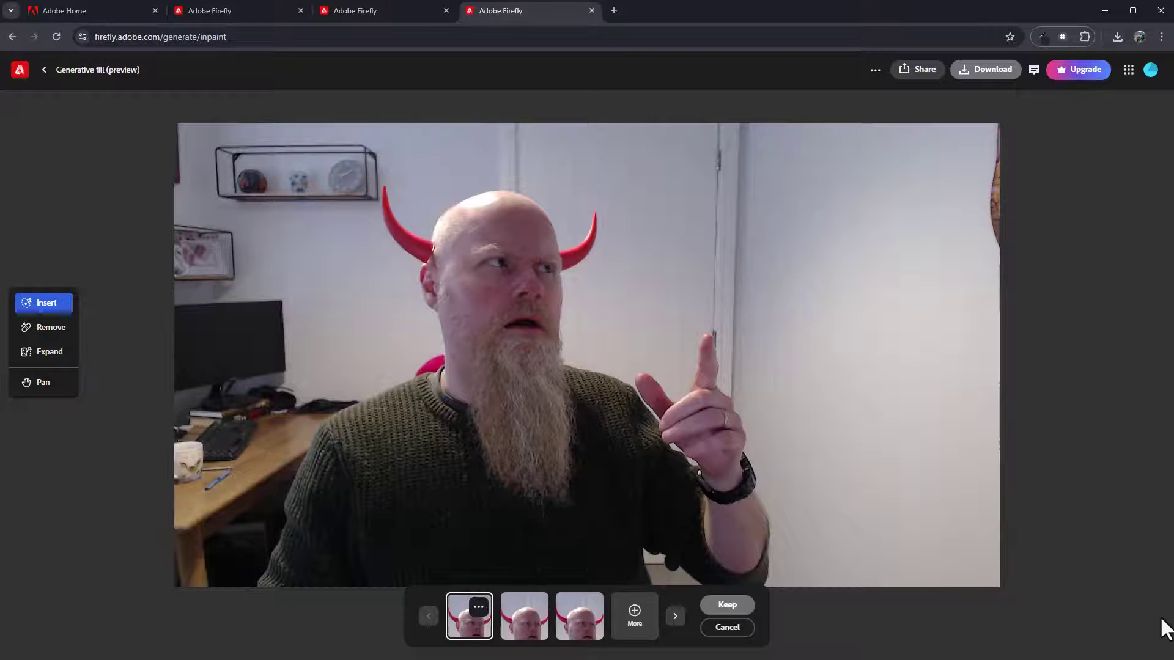
- Compare the three horn variations and settle on the second
click(525, 617)
click(583, 625)
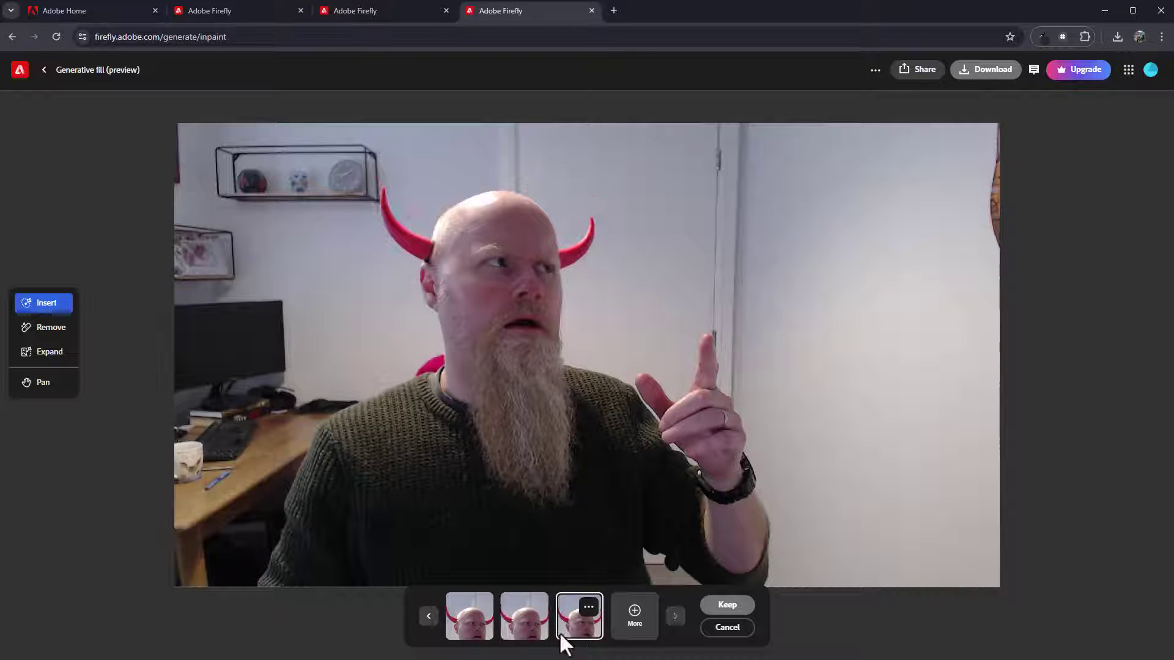
click(527, 625)
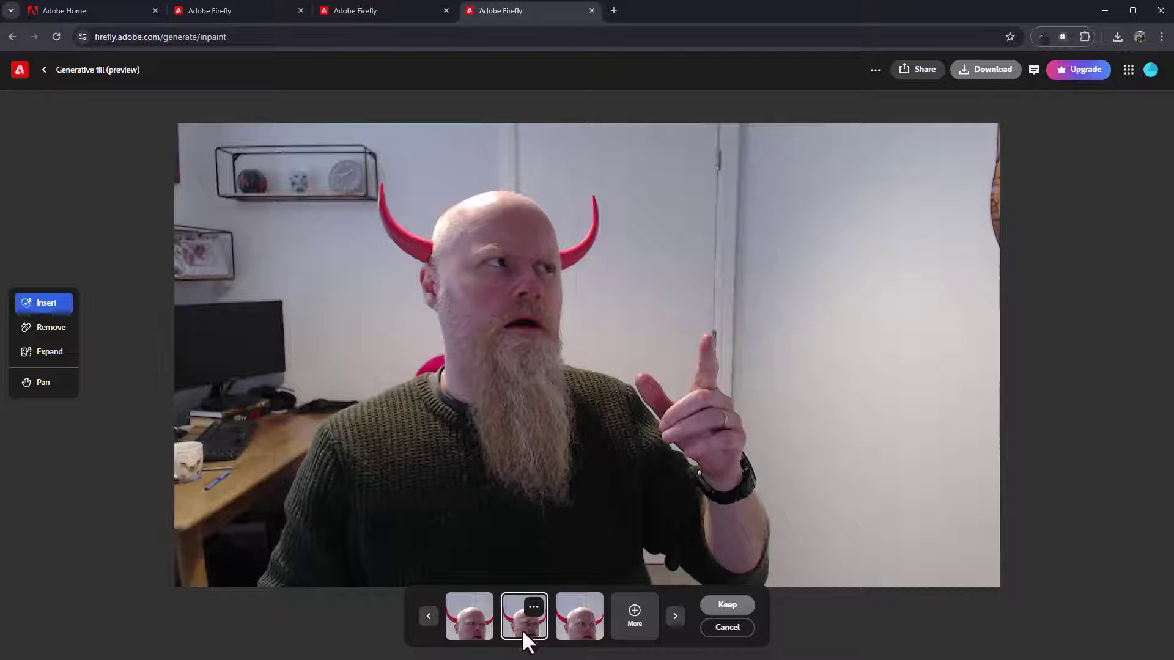
click(574, 627)
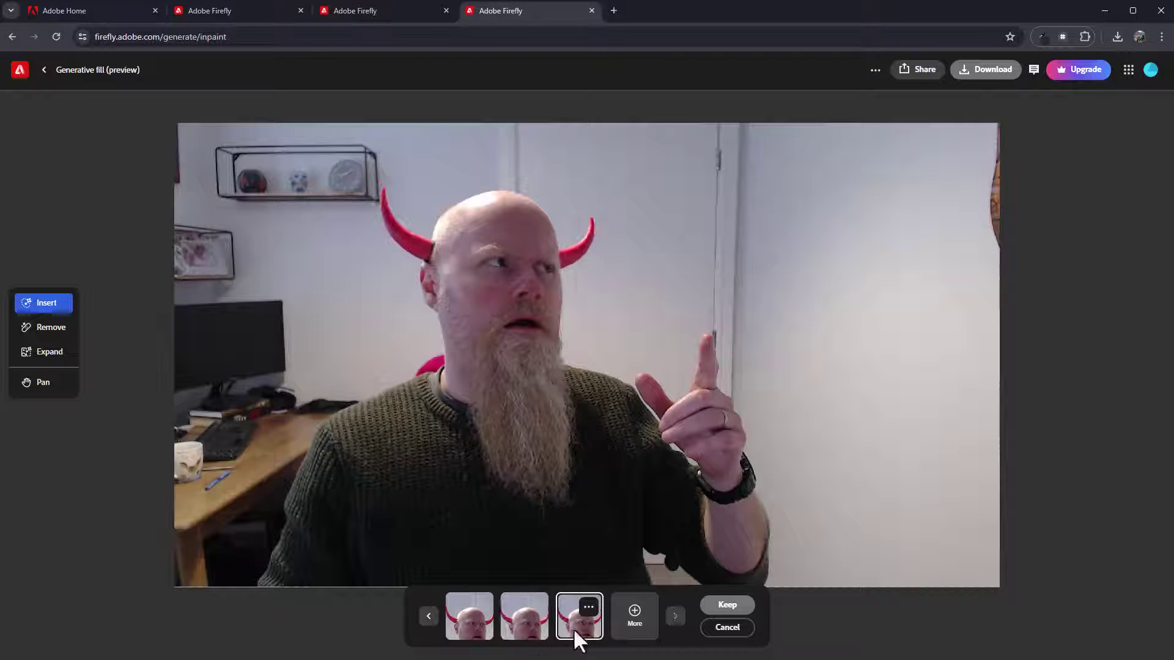
click(532, 636)
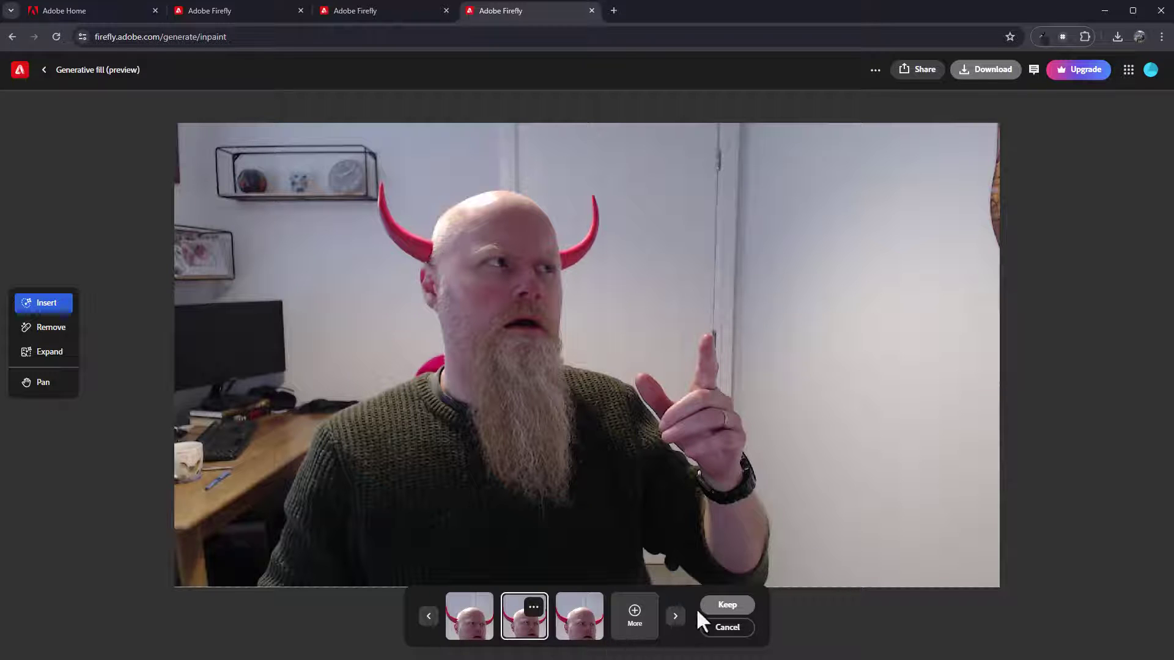
- Keep the horns, mask the raised hand up the wall, and generate a 'sword'
click(722, 607)
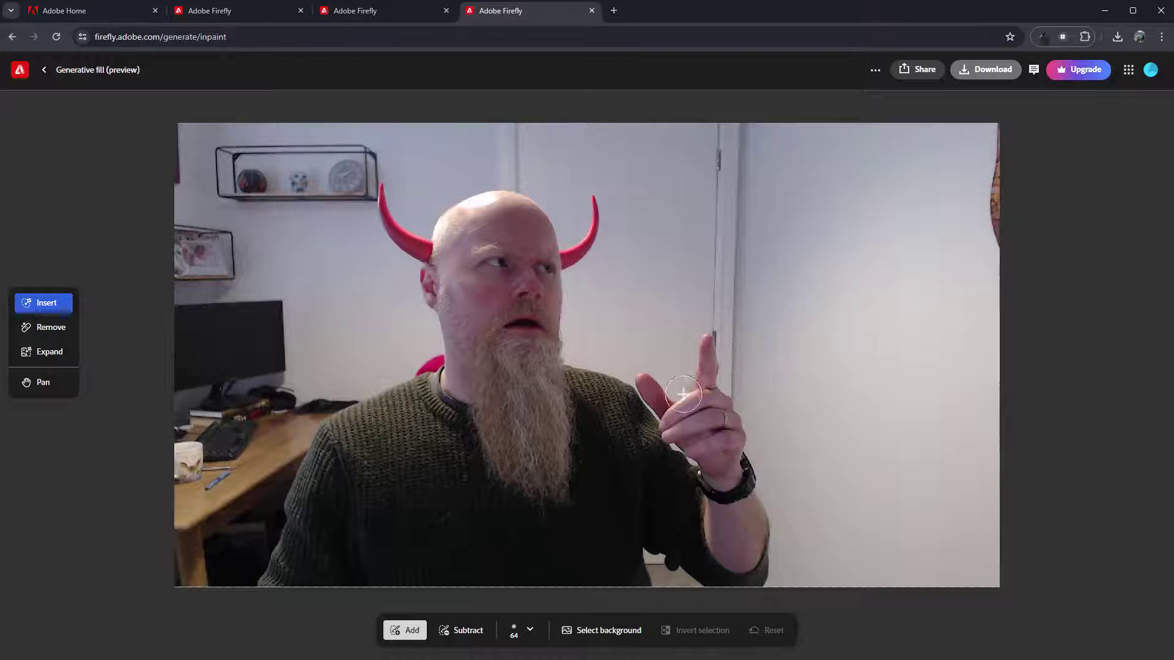
mouse_move(684, 394)
mouse_down()
mouse_move(640, 176)
mouse_move(670, 284)
mouse_move(672, 342)
mouse_up()
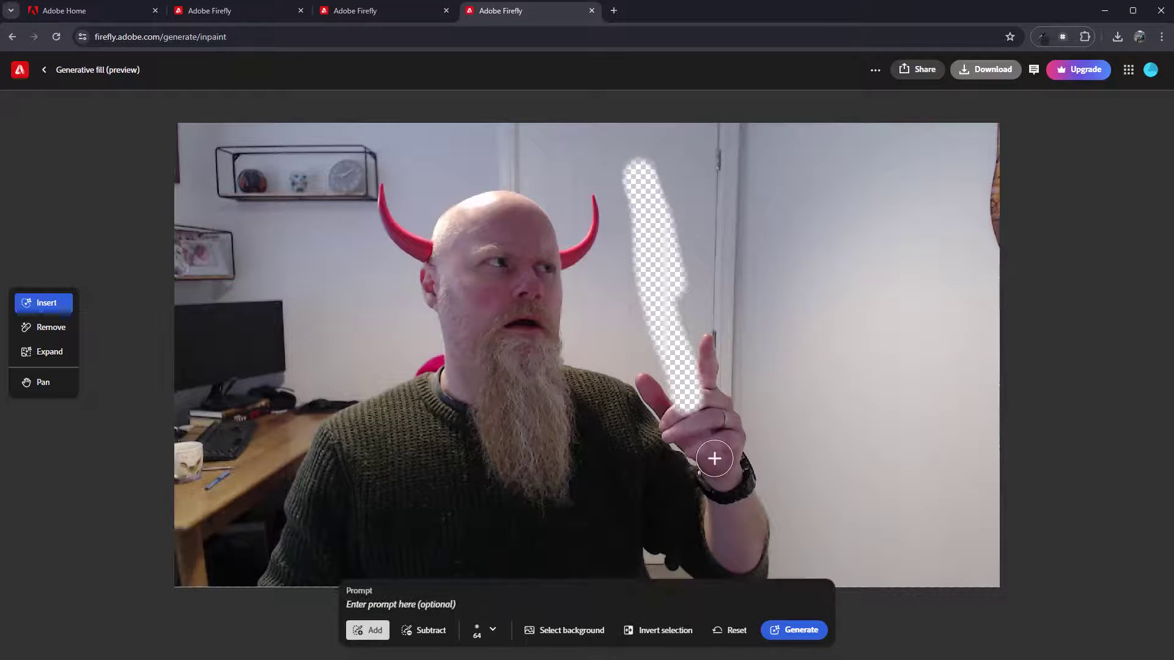
mouse_move(701, 431)
mouse_down()
mouse_move(743, 508)
mouse_move(706, 444)
mouse_move(719, 477)
mouse_up()
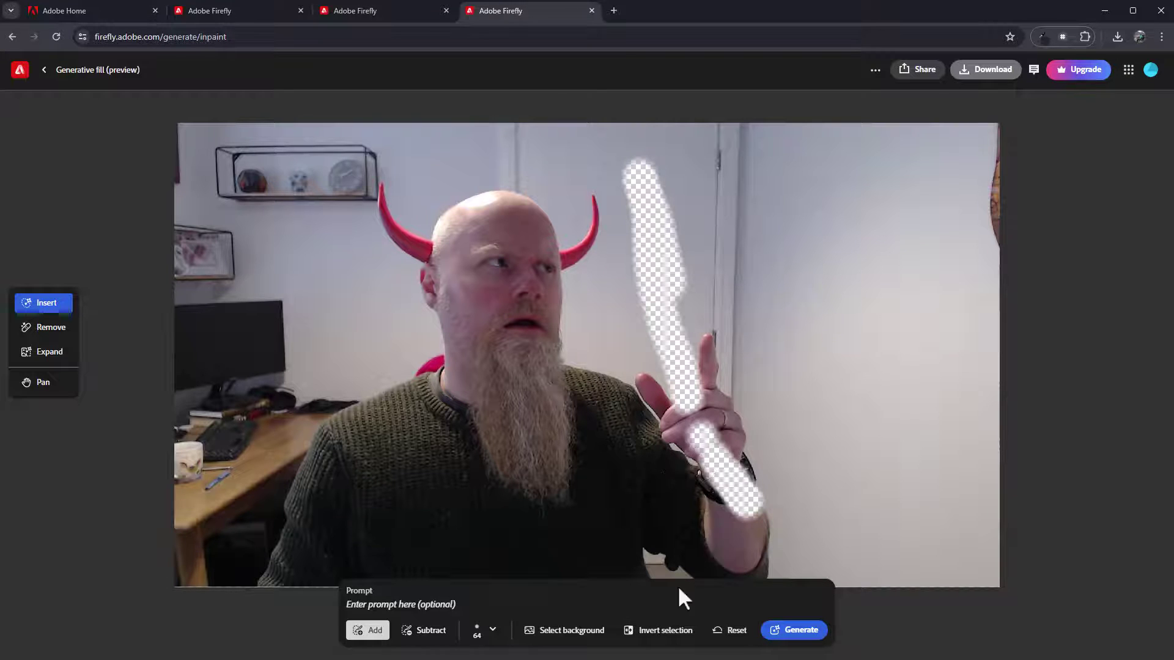
click(439, 608)
text(sword)
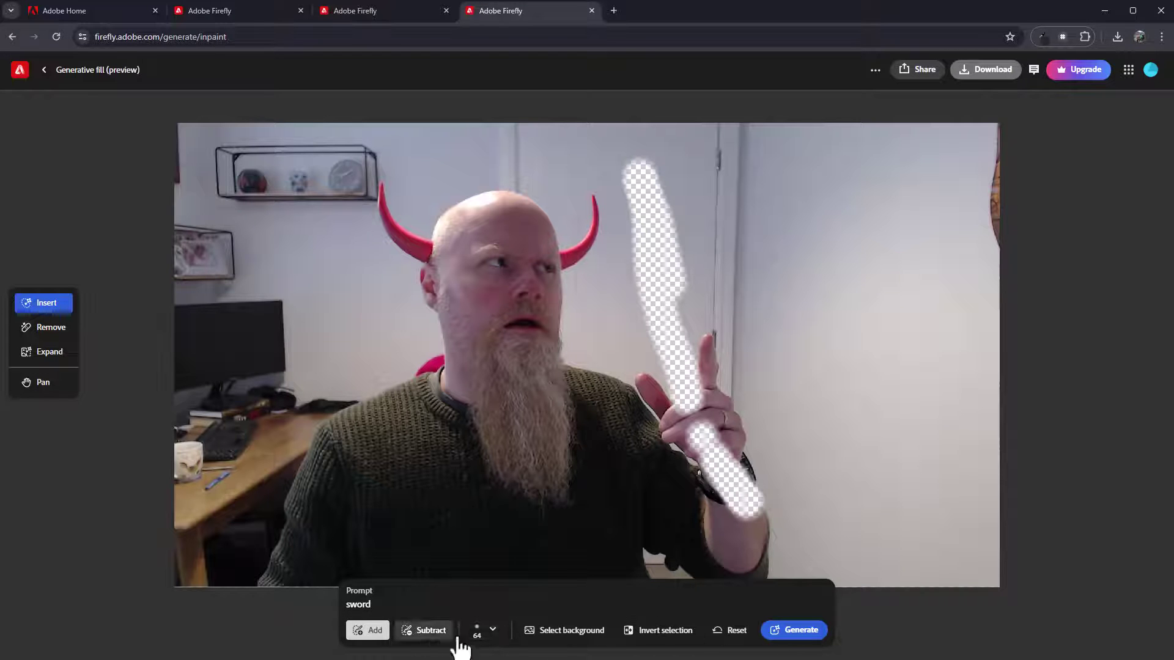
click(802, 631)
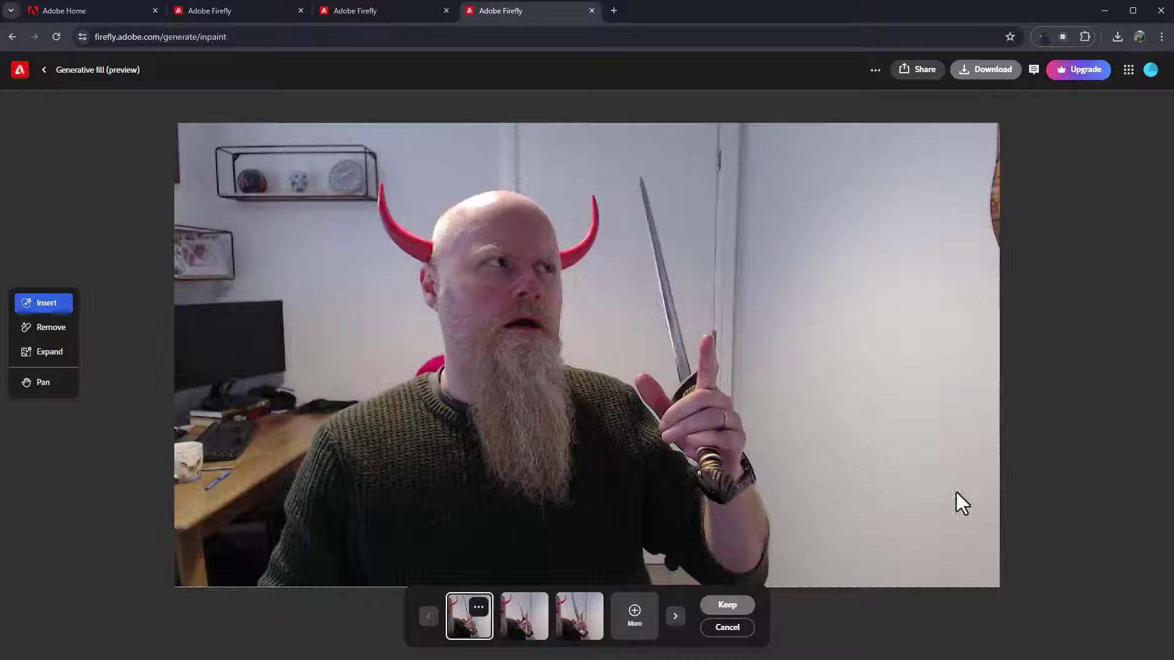
- Compare the three sword variations, ending on the first one
click(527, 627)
click(576, 630)
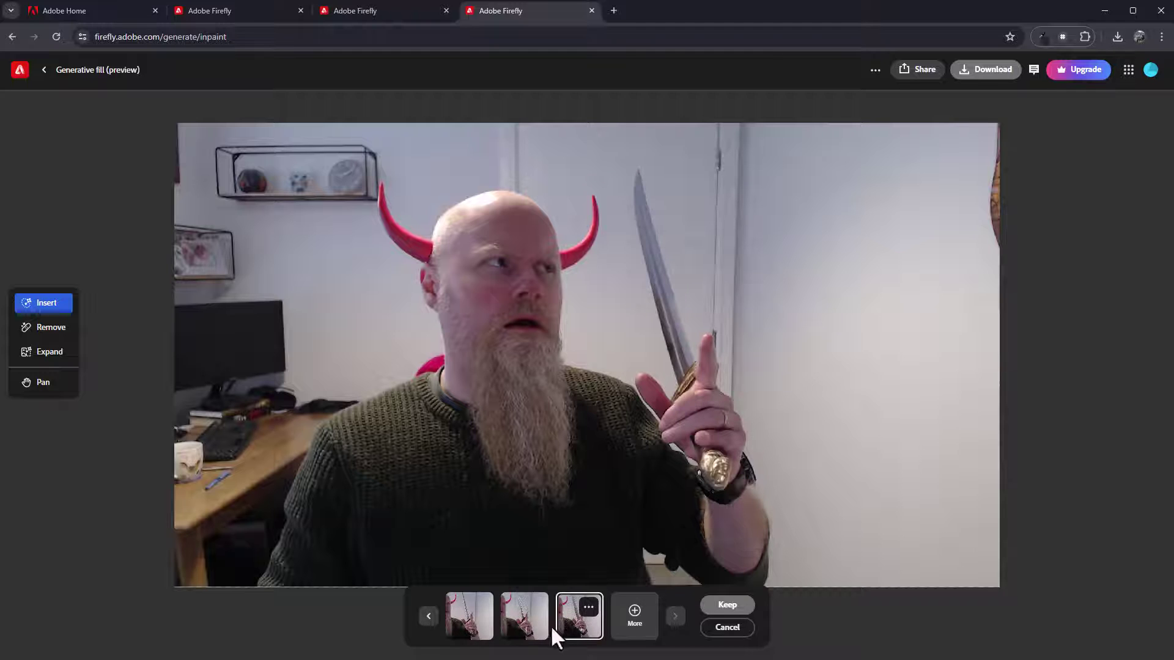
click(534, 633)
click(572, 633)
click(483, 629)
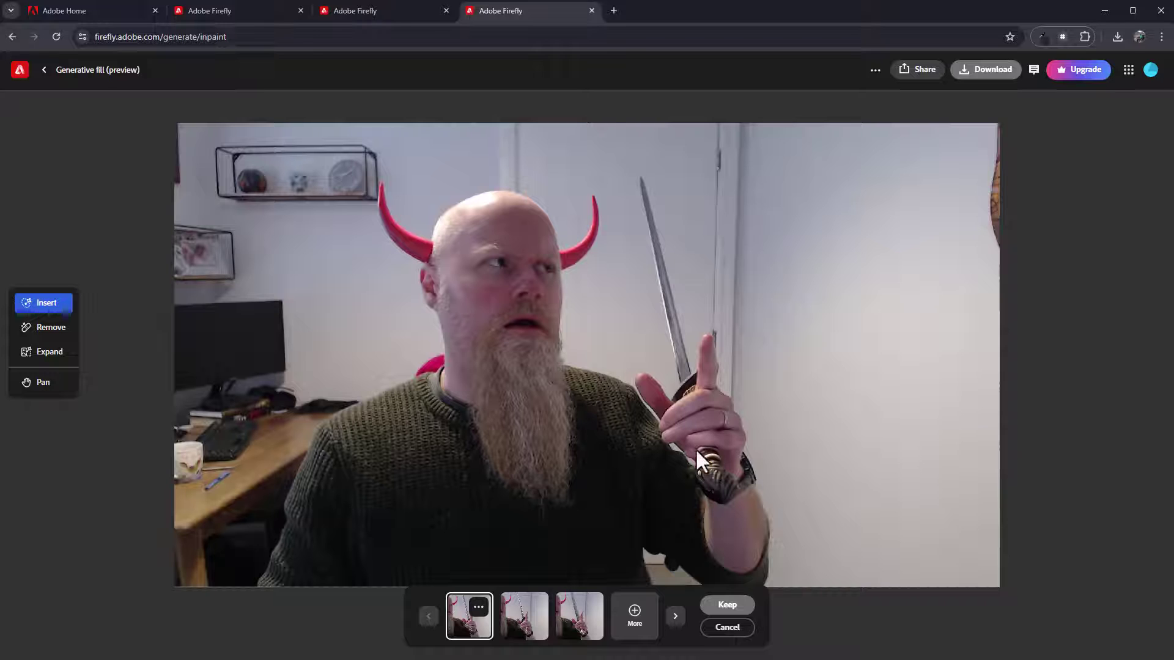
click(524, 630)
click(577, 633)
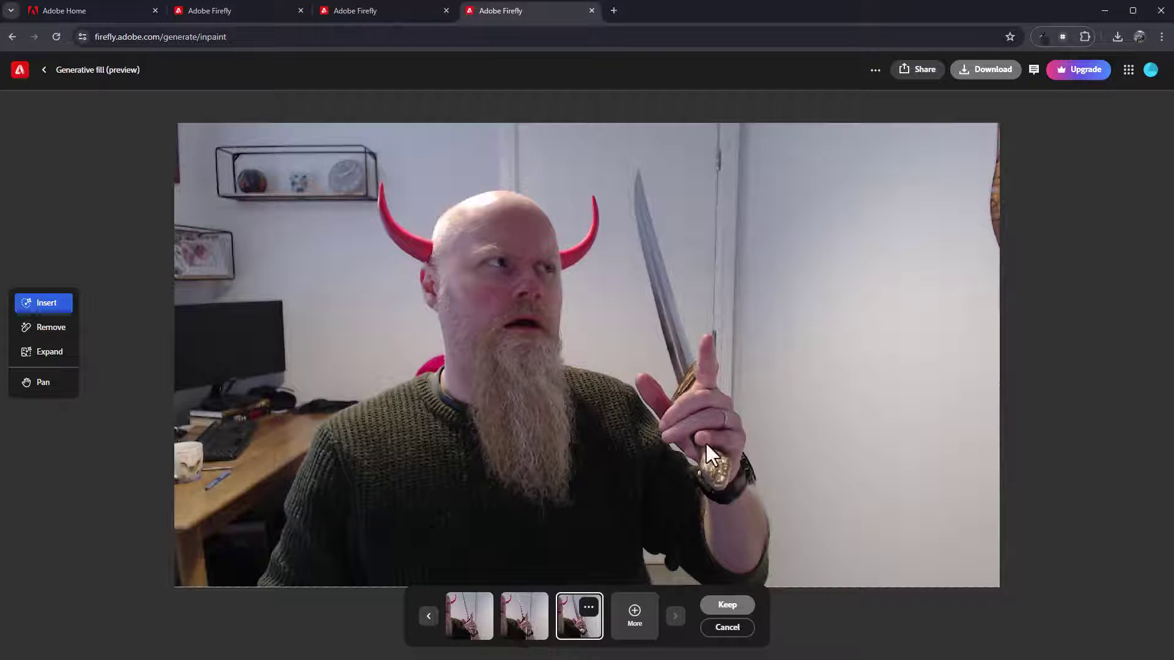
click(486, 630)
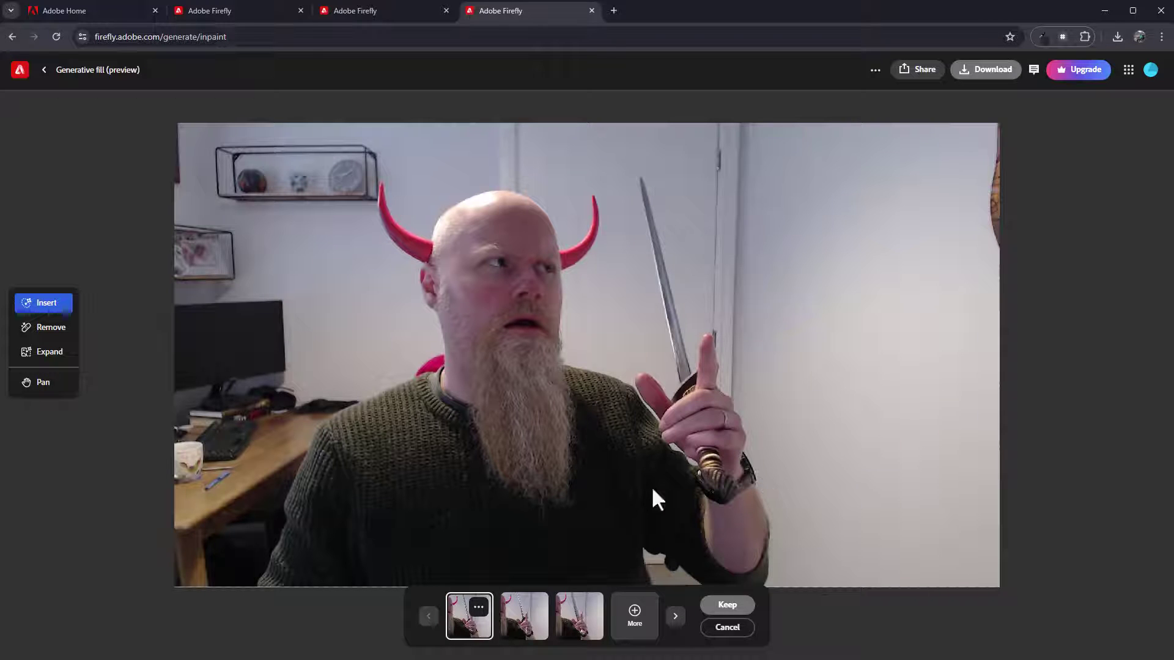
click(578, 620)
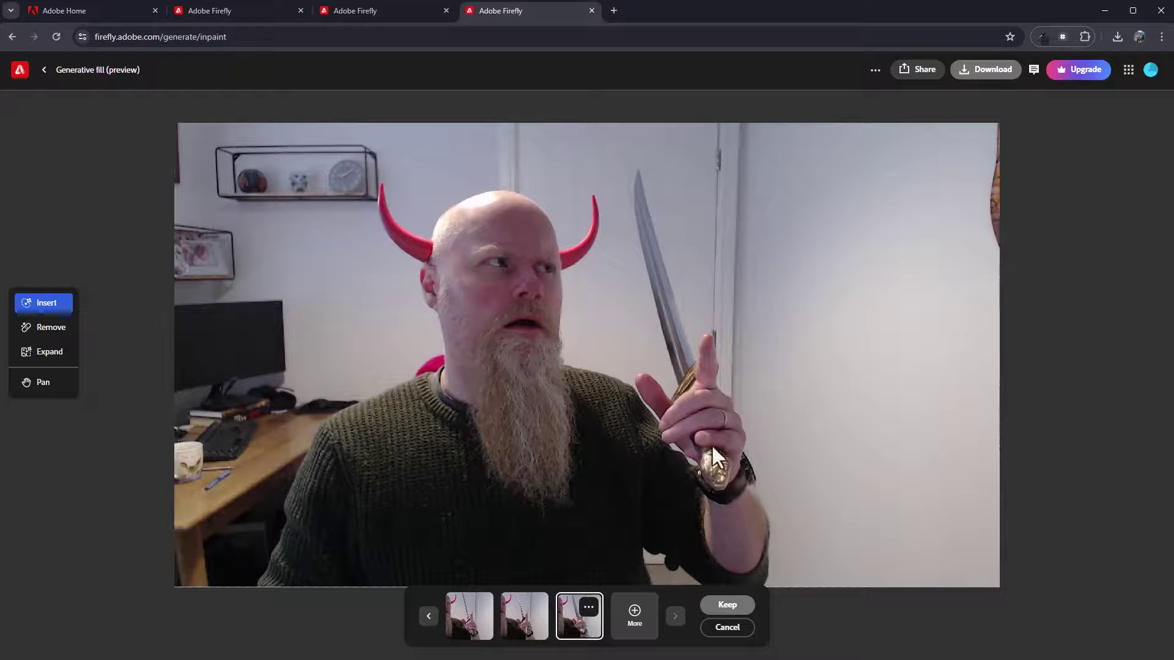
click(486, 626)
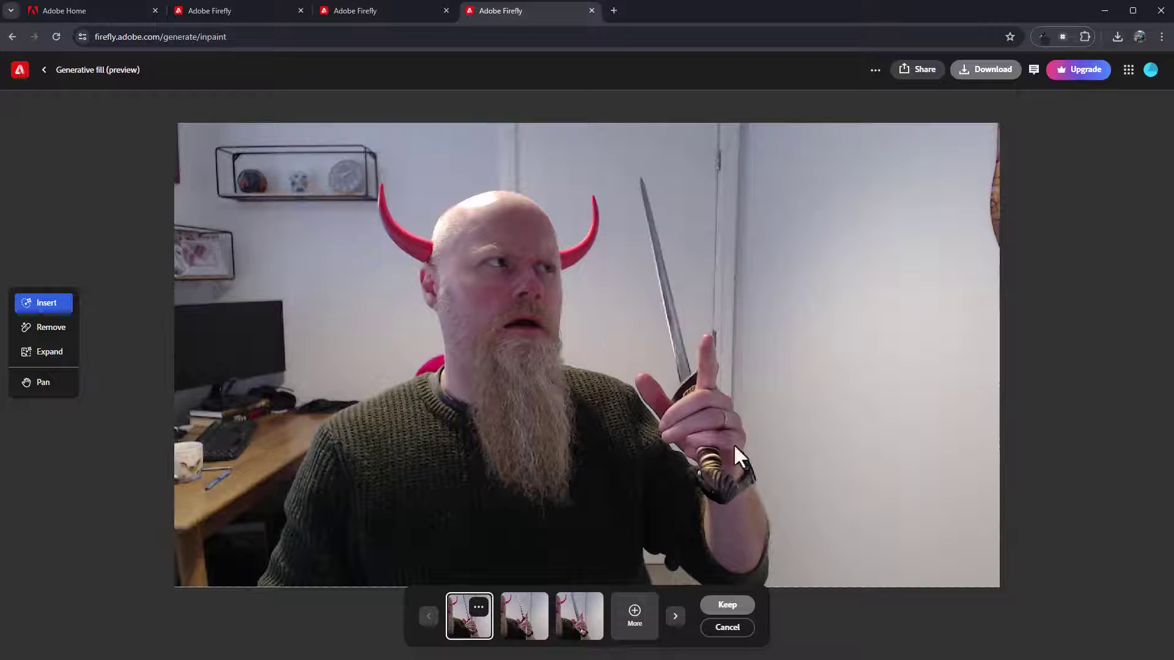
- Upload the WIN_20240201 Camera Roll photo of the man pointing sideways
click(43, 71)
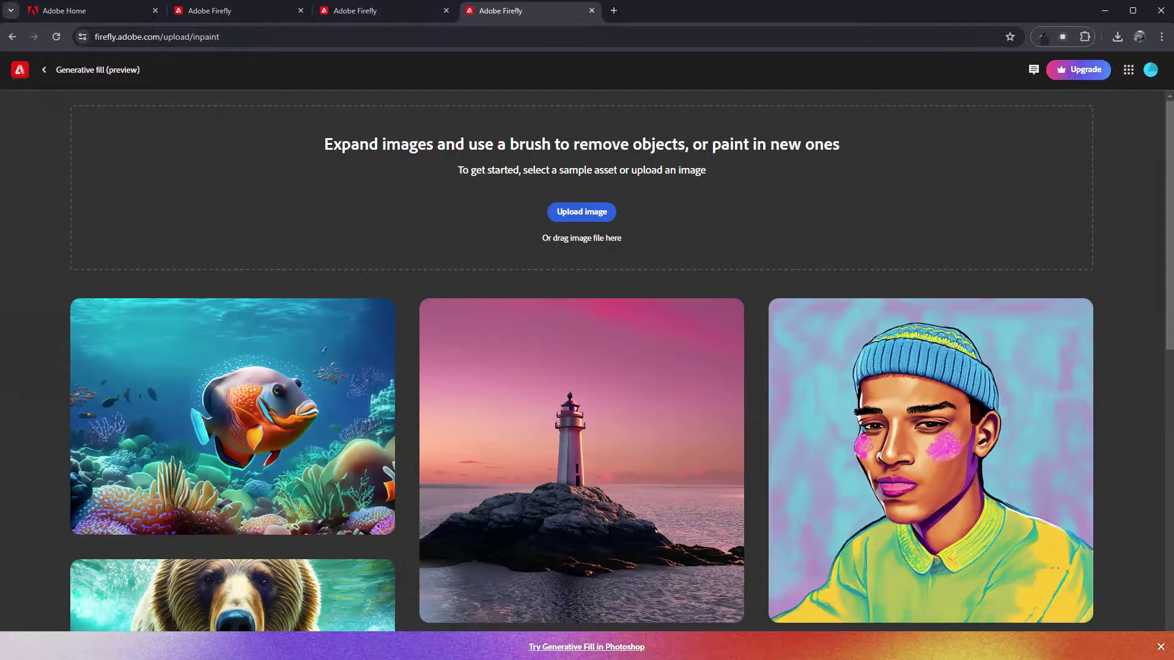
key(alt+Tab)
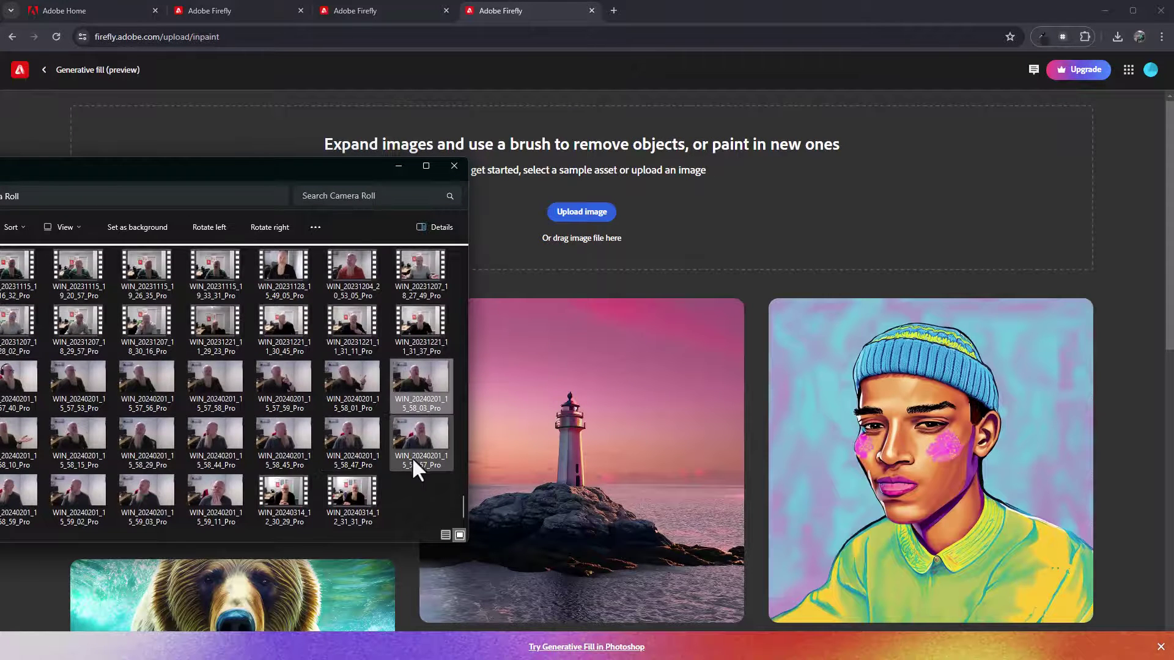
scroll(391, 477, down, 3)
drag(376, 401, 589, 214)
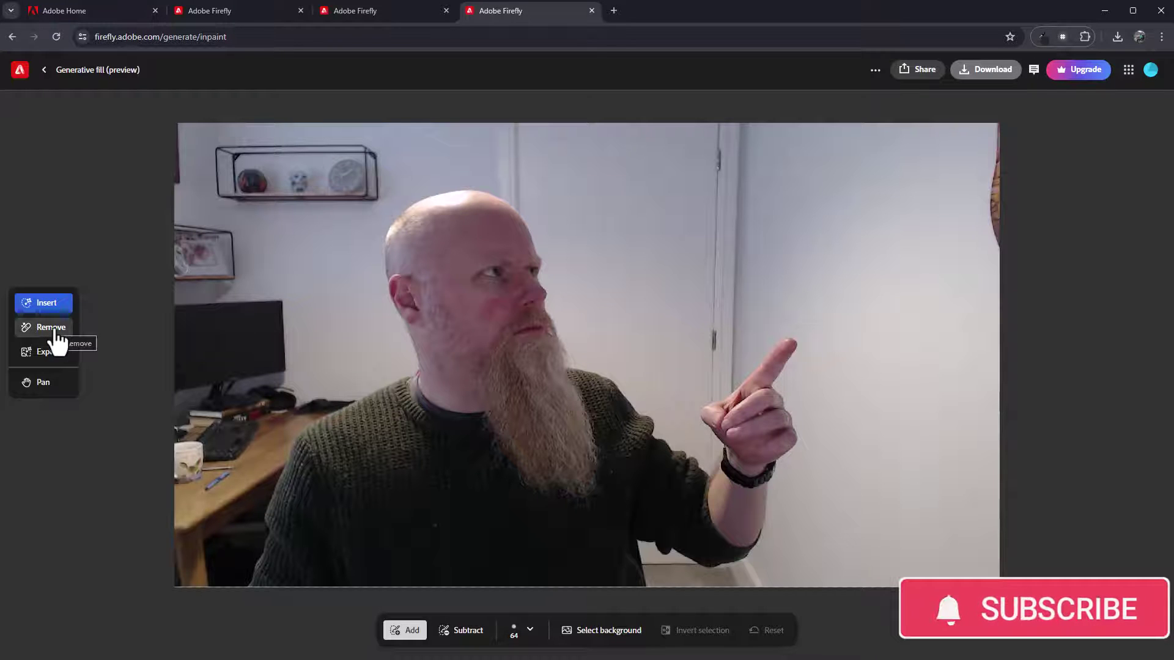
- Mask the pointing finger in Remove mode and generate its removal
click(39, 330)
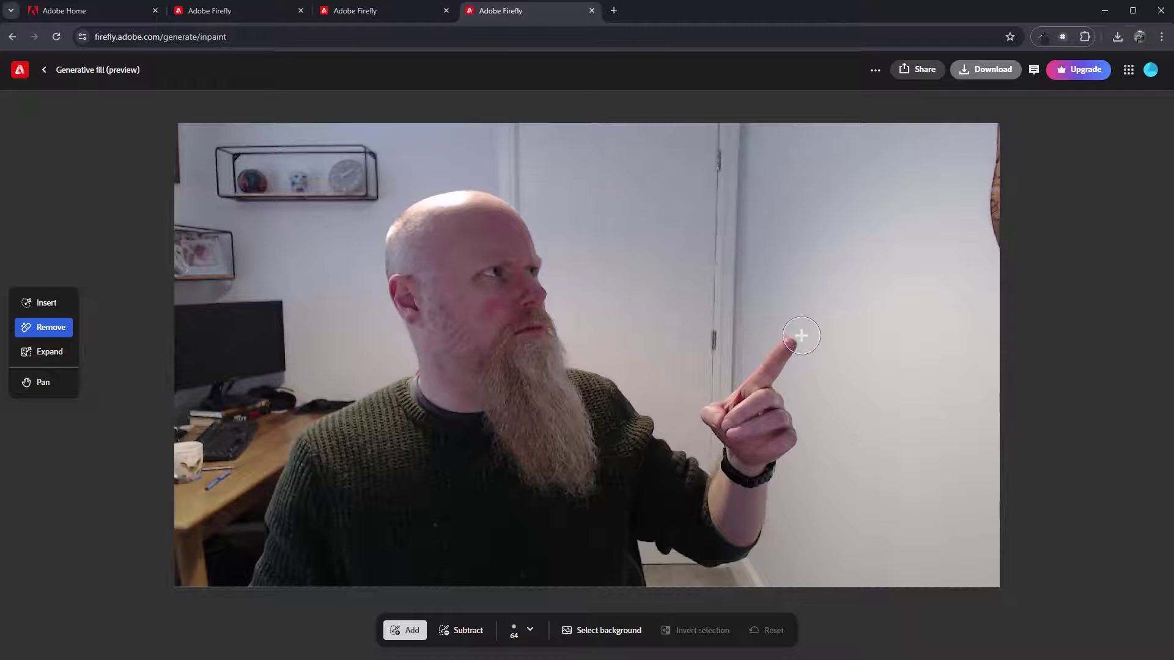
drag(800, 335, 761, 382)
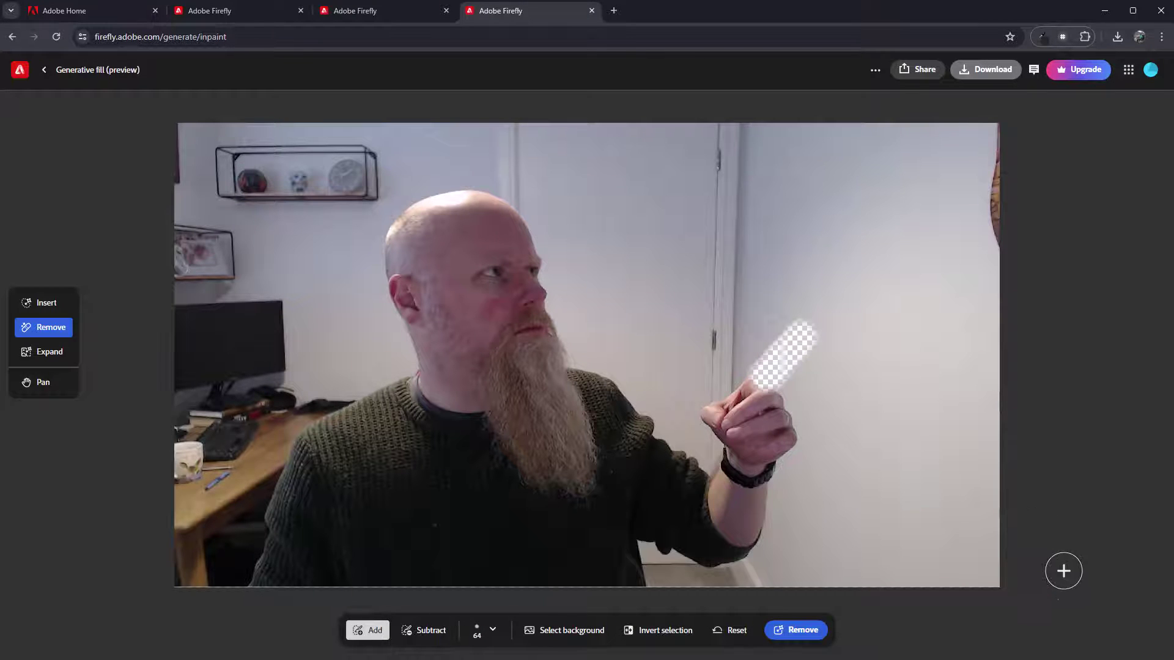
click(798, 631)
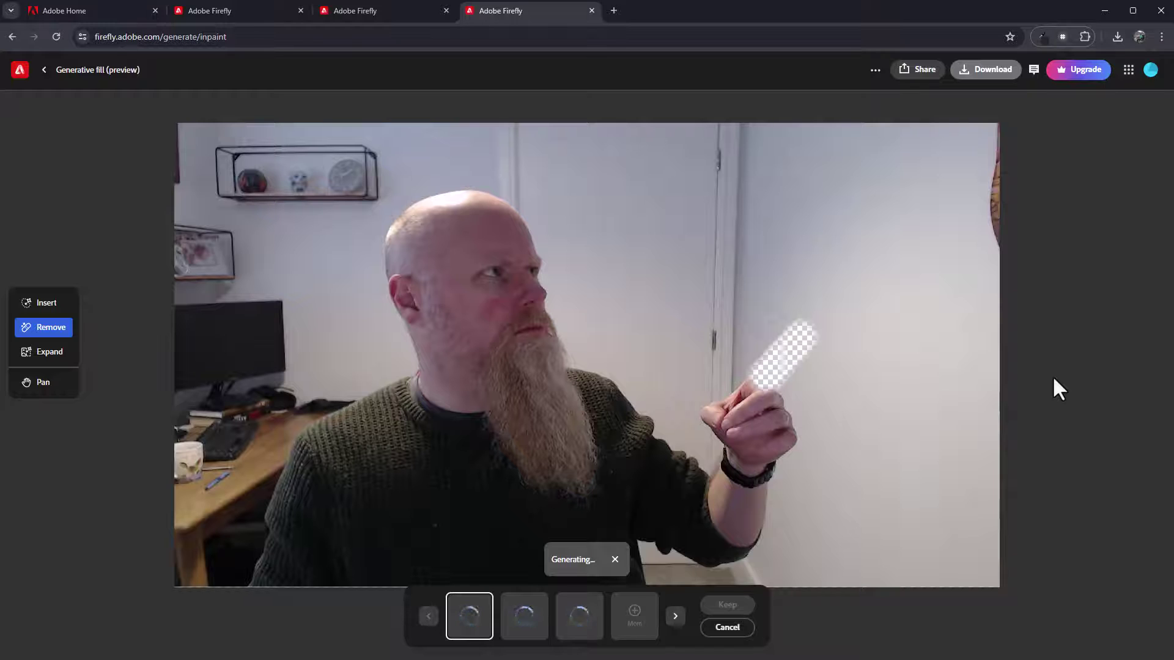
- Browse the finger-removal variations, then cancel them
click(521, 619)
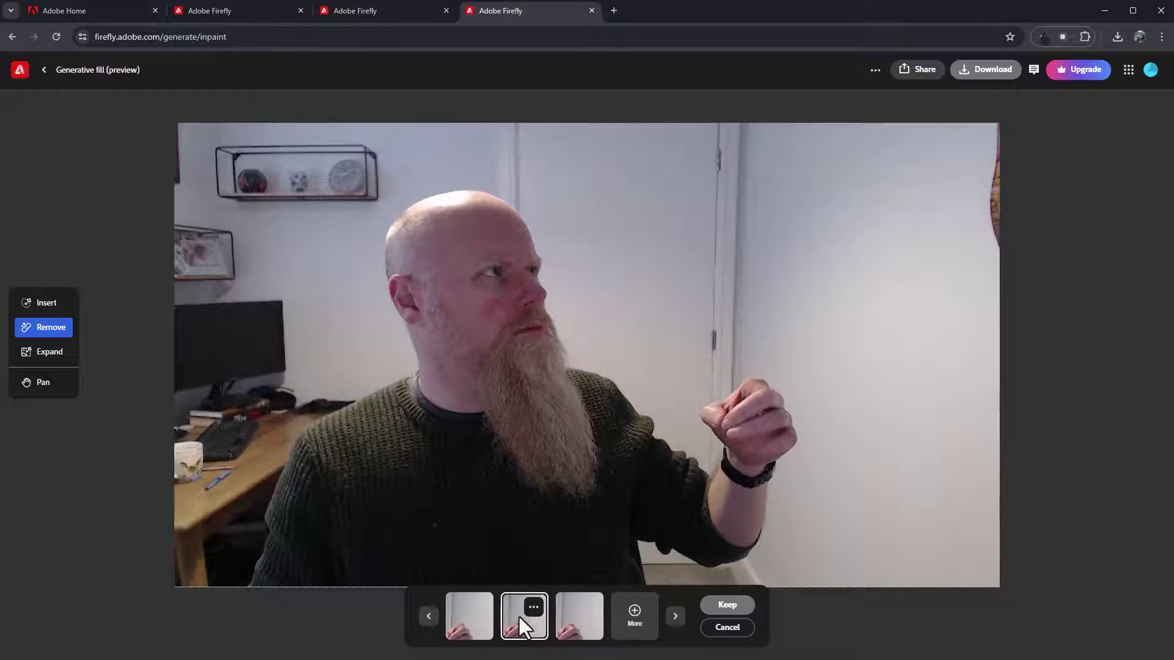
click(578, 632)
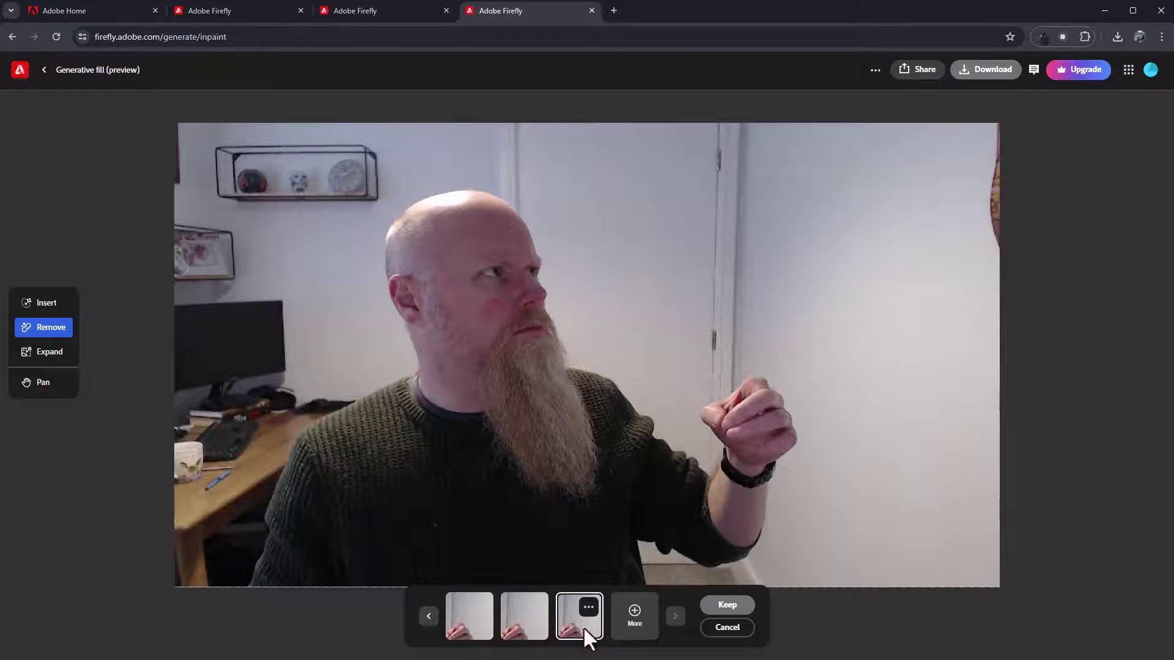
click(512, 637)
click(468, 623)
click(523, 624)
click(577, 630)
click(727, 628)
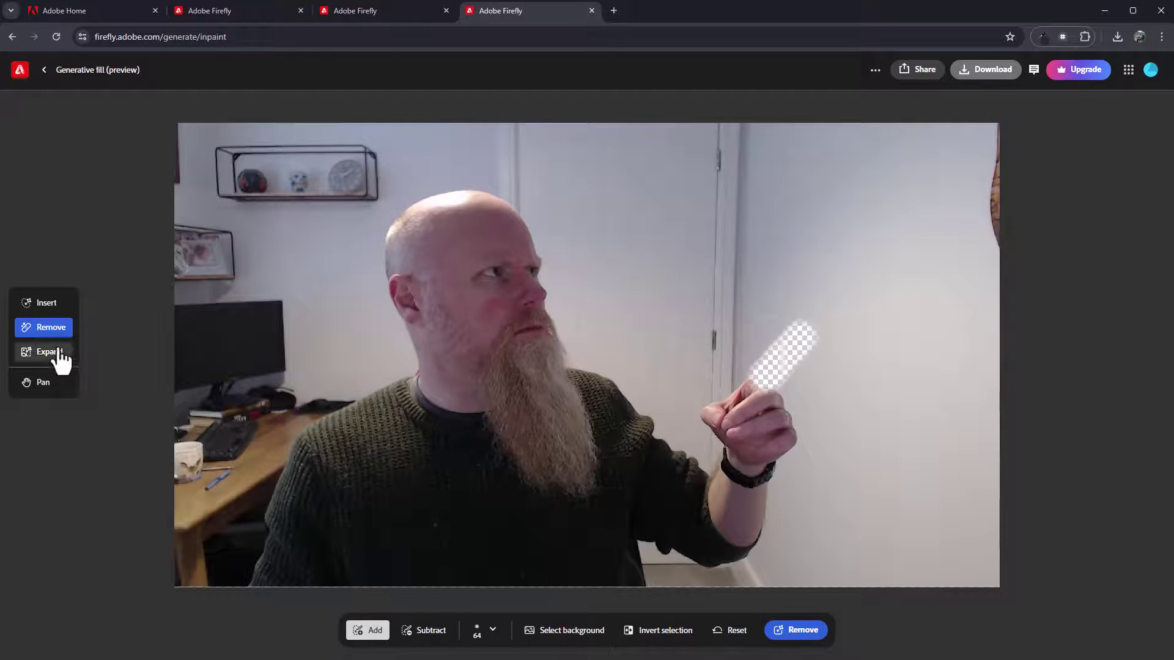
- Select the photo's background and remove it
click(577, 636)
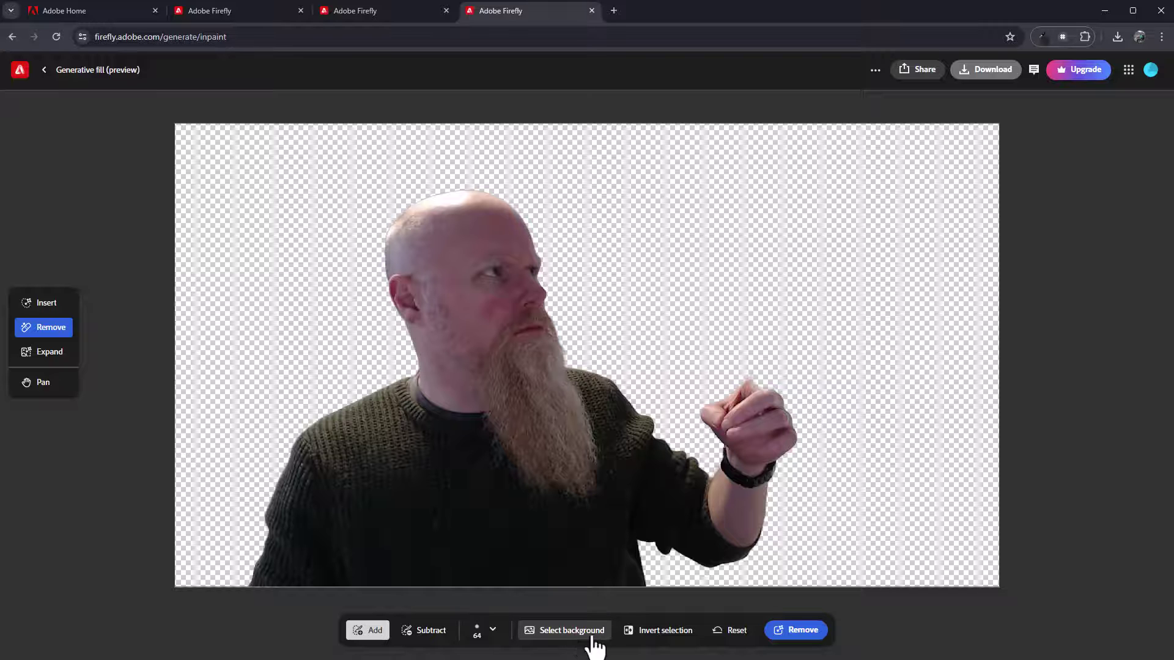
click(572, 631)
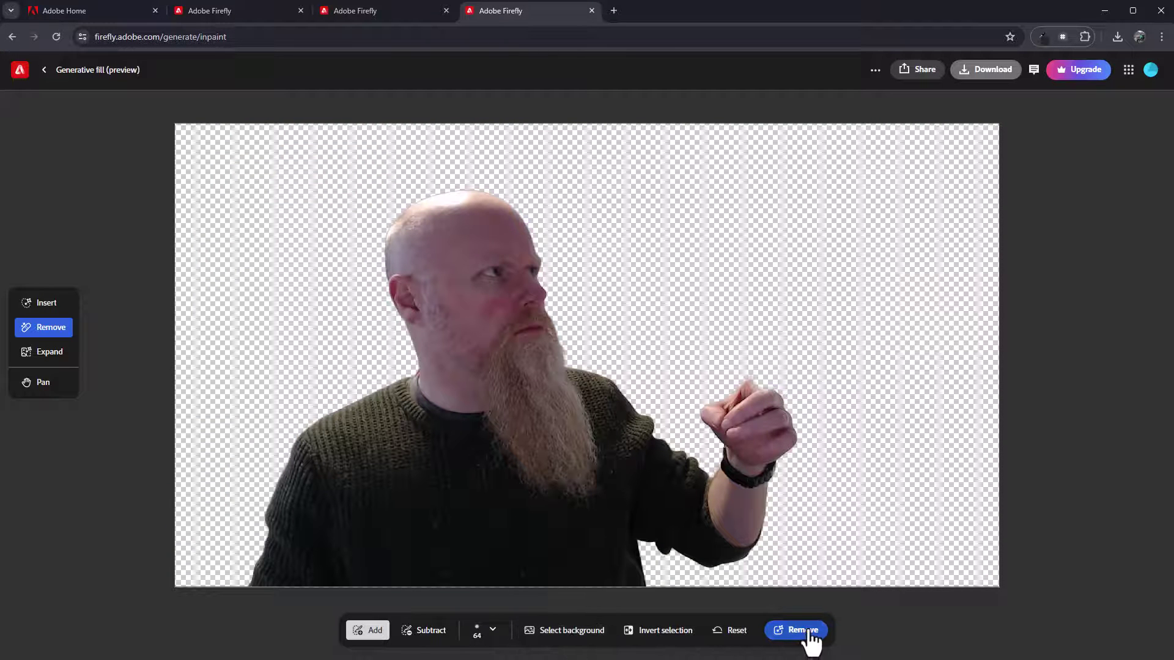
click(803, 630)
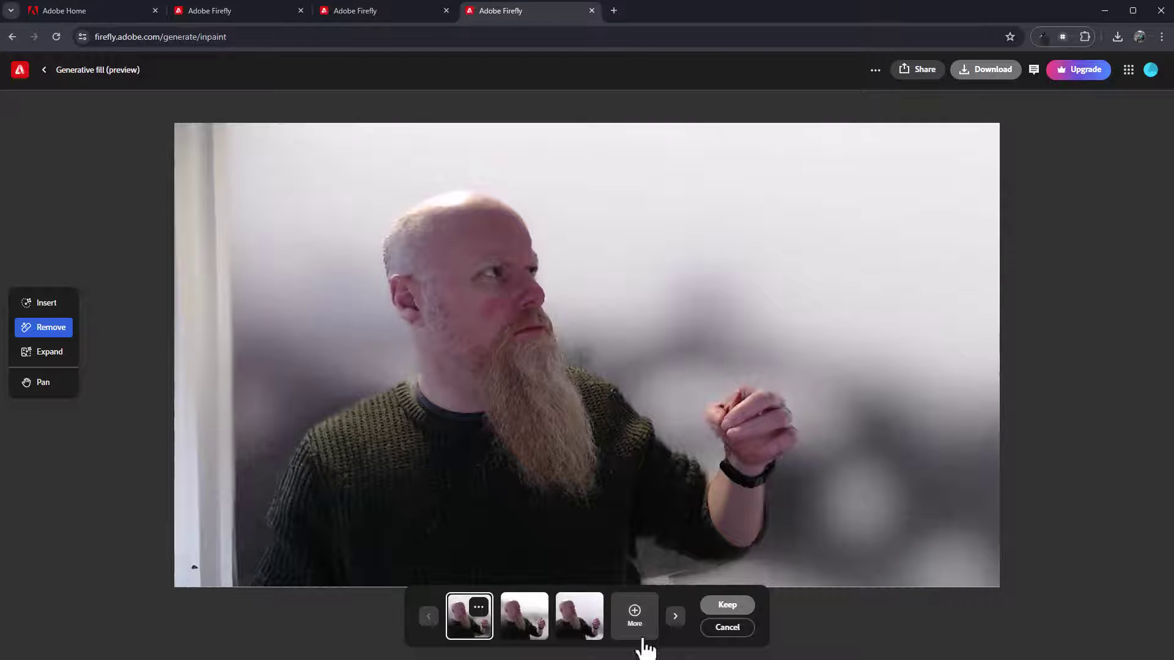
- Browse the background-removal results, cancel them and reset the selection
click(527, 626)
click(575, 636)
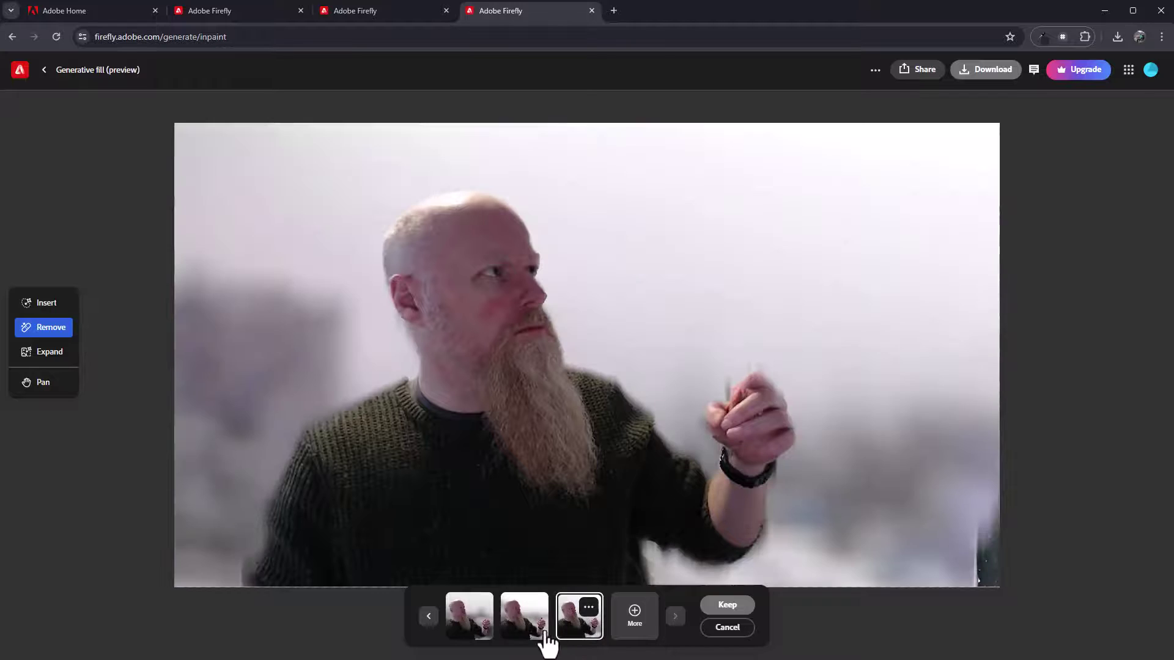
click(468, 623)
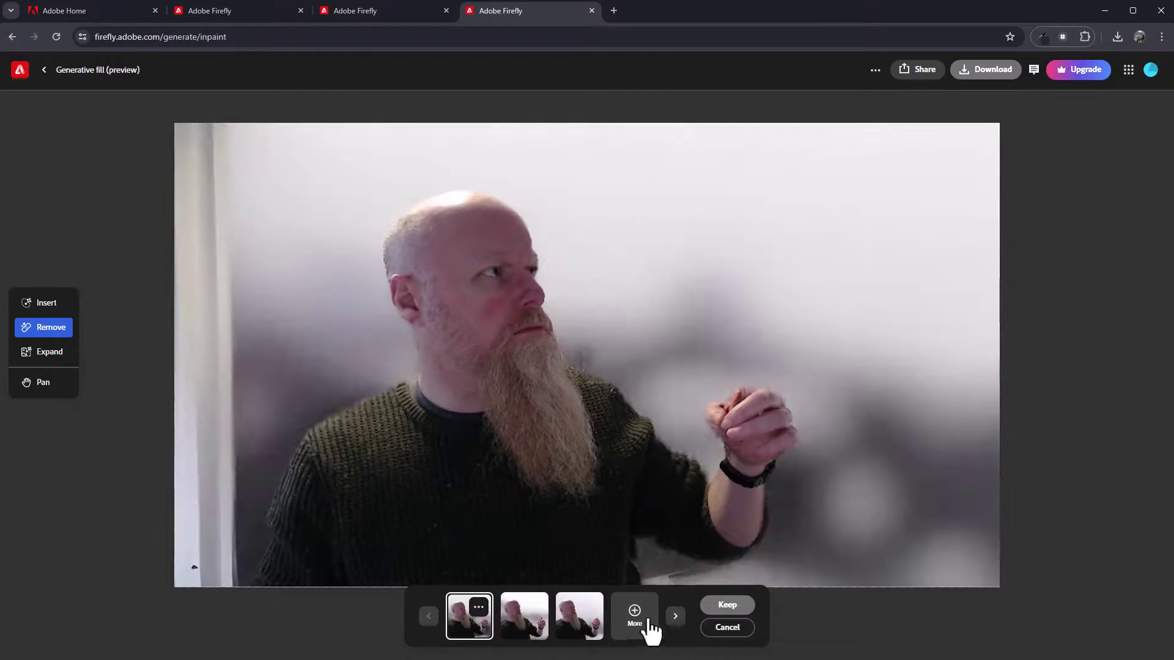
click(677, 619)
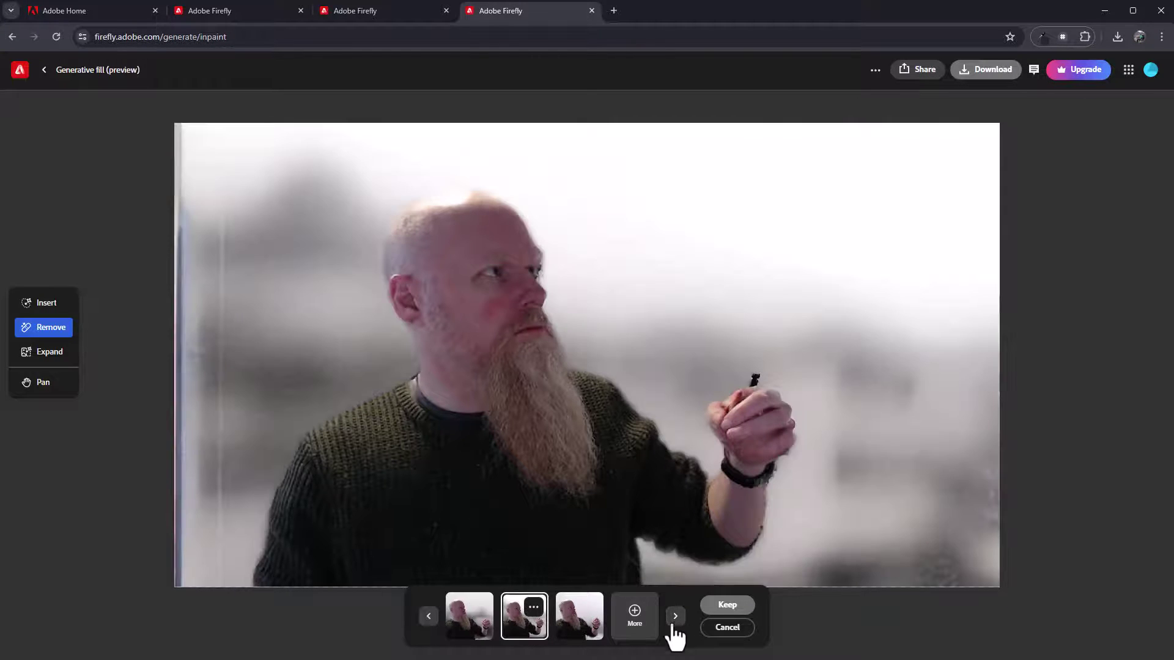
click(728, 628)
click(736, 631)
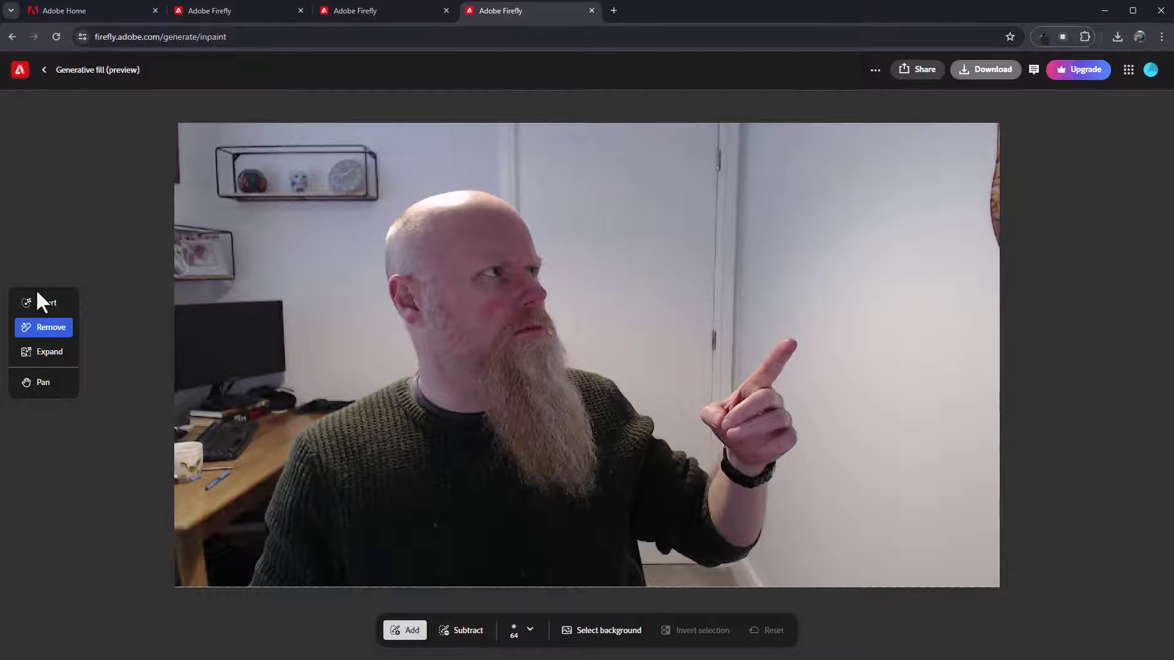
- Generate a 'the matrix' background behind the man and preview its variations
click(65, 309)
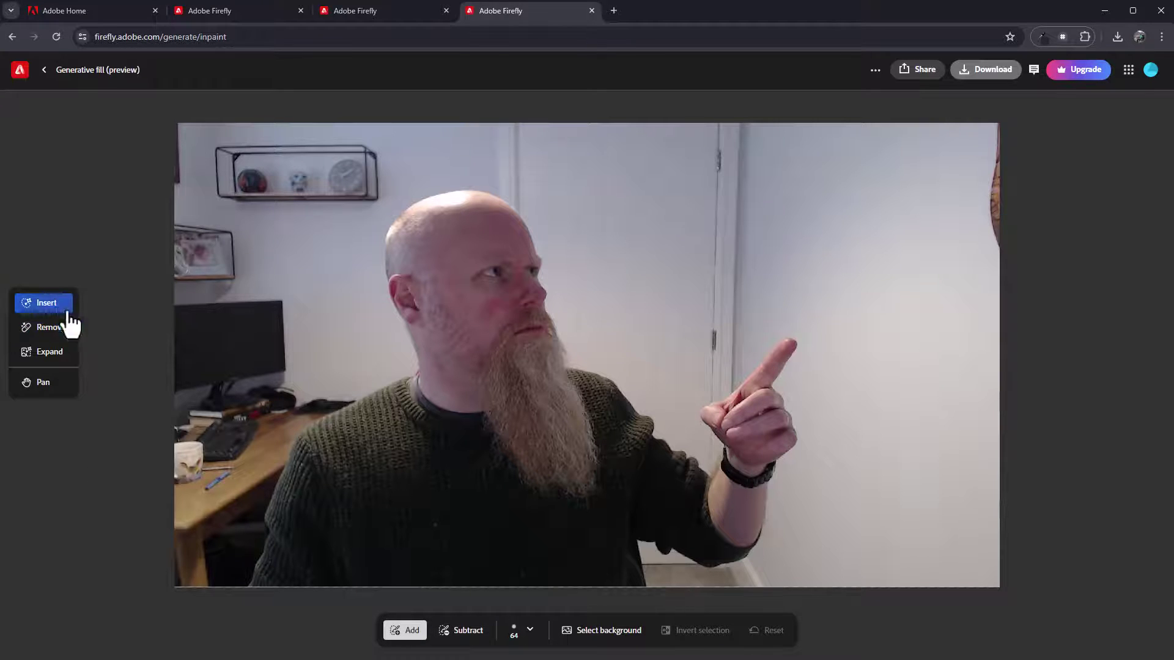
click(611, 633)
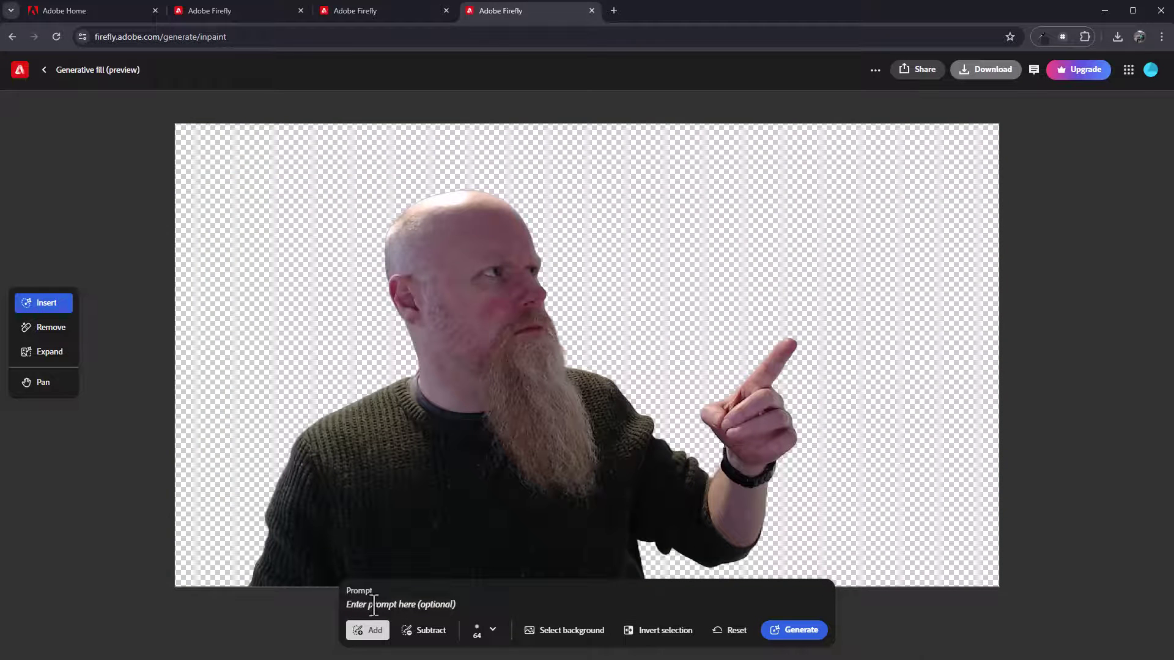
click(359, 605)
text(the matrix)
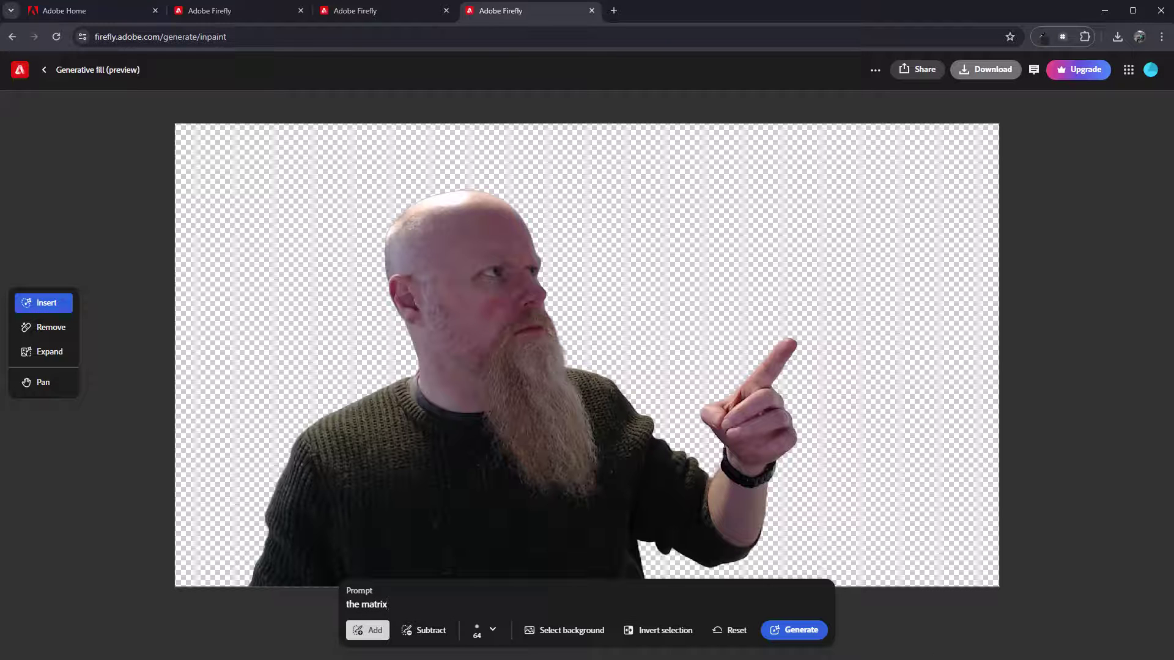
click(796, 631)
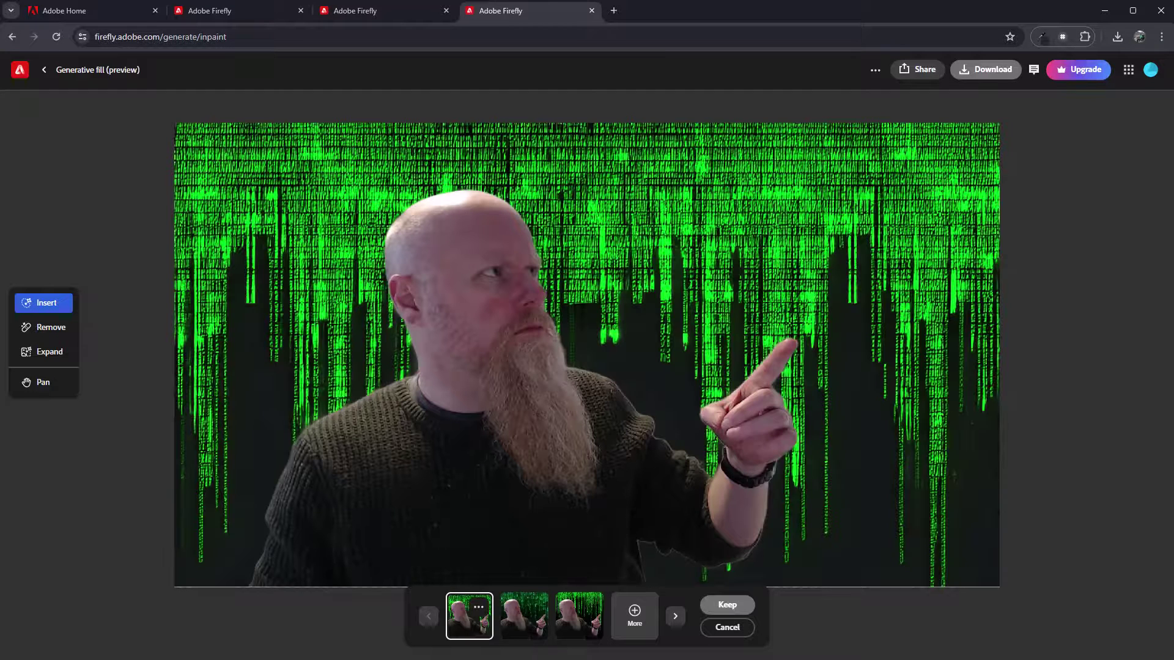
click(568, 630)
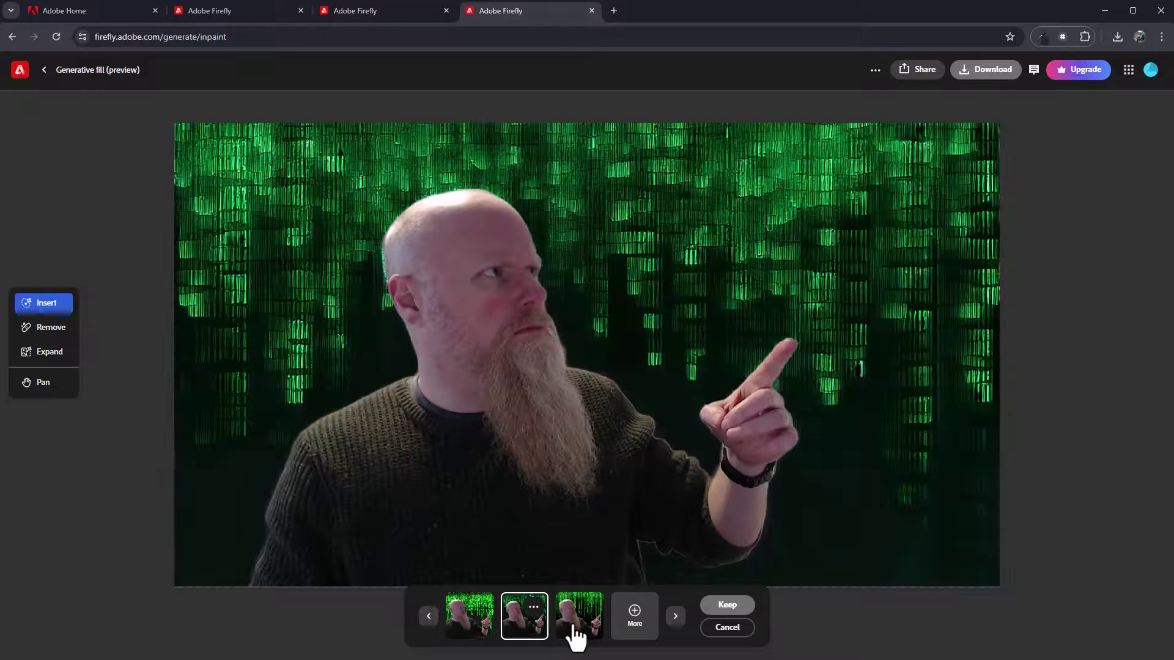
click(549, 628)
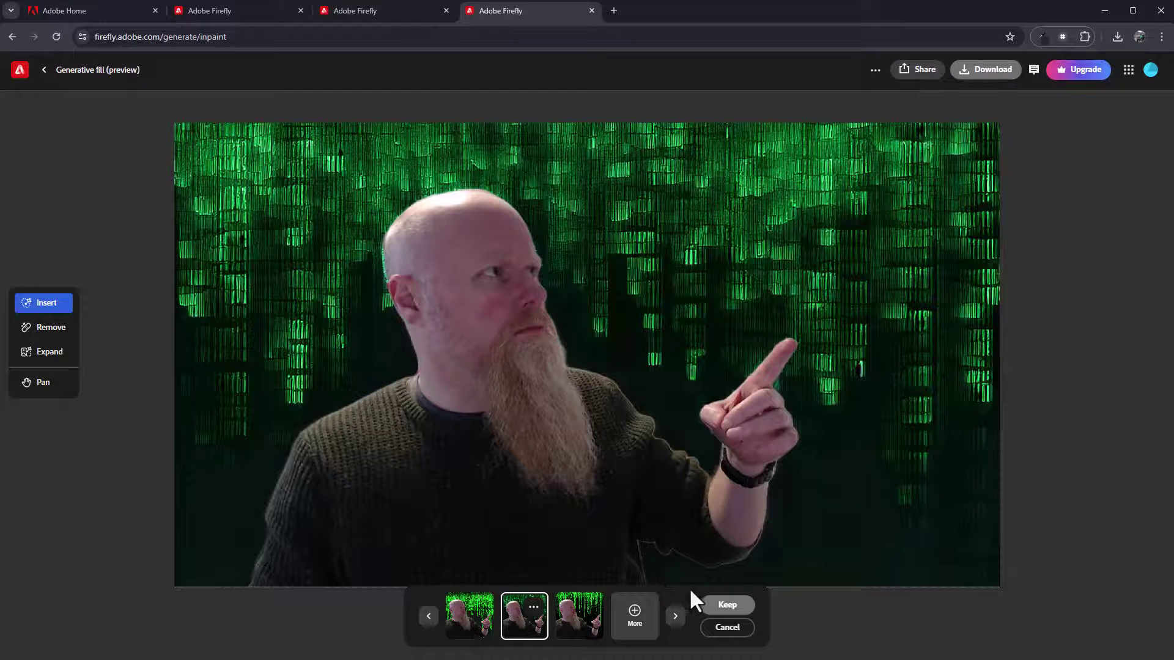
- Discard the Matrix backgrounds, generate backgrounds from the prompt 'volcano', and preview the second one
click(726, 628)
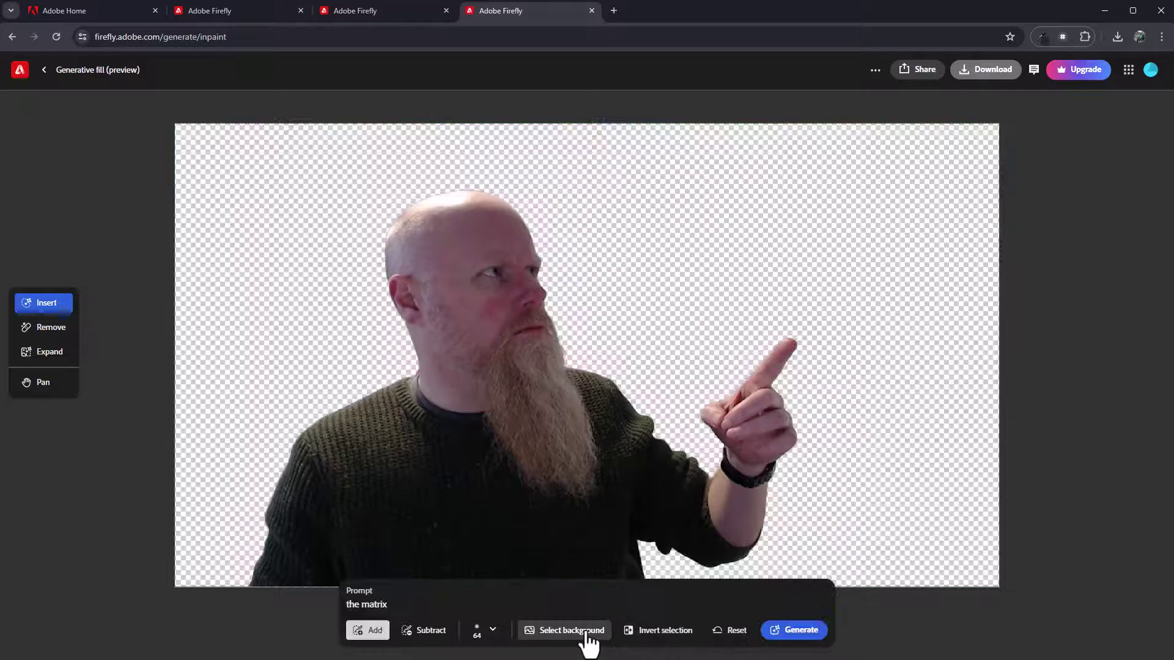
drag(405, 608, 241, 595)
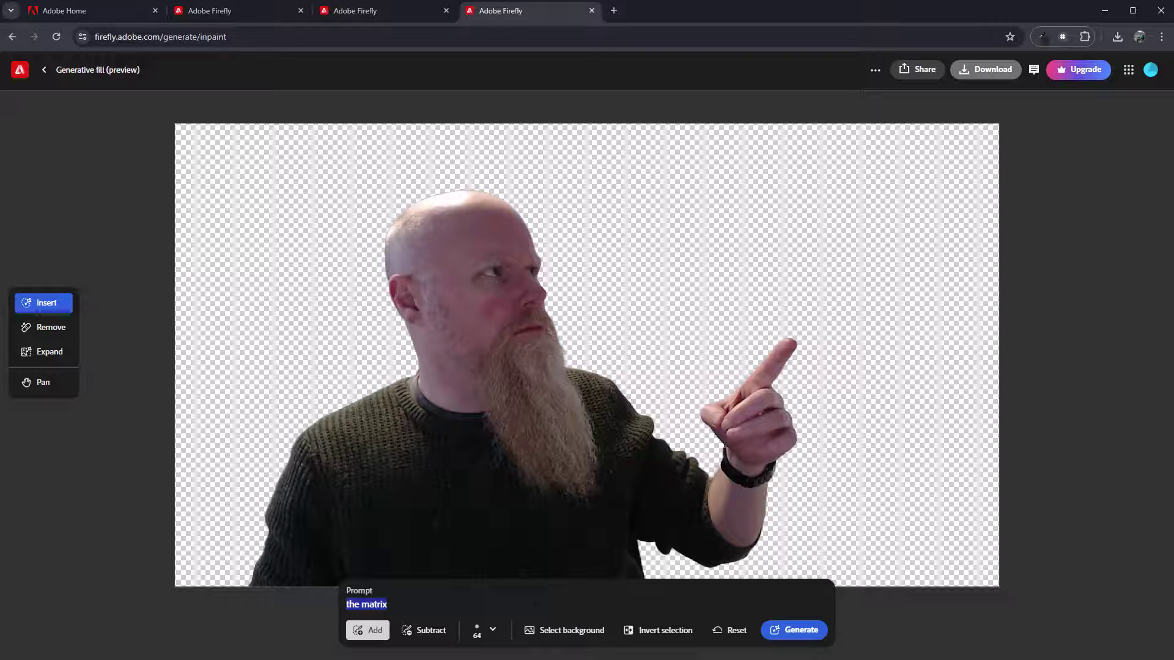
text(vol)
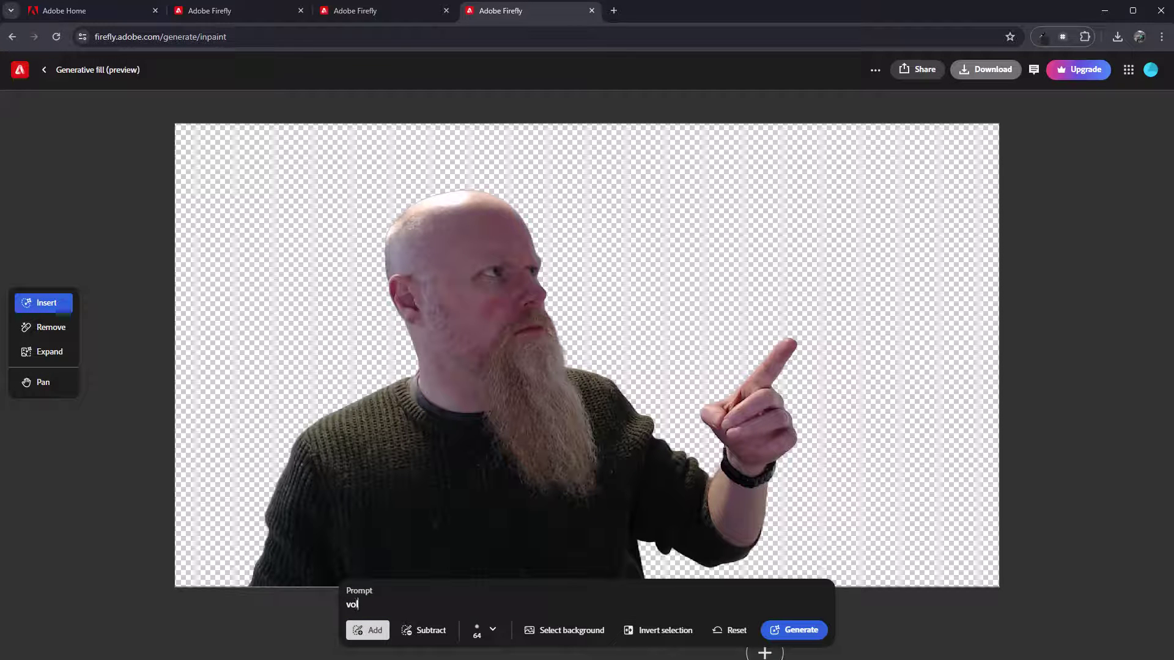
text(cano)
click(796, 636)
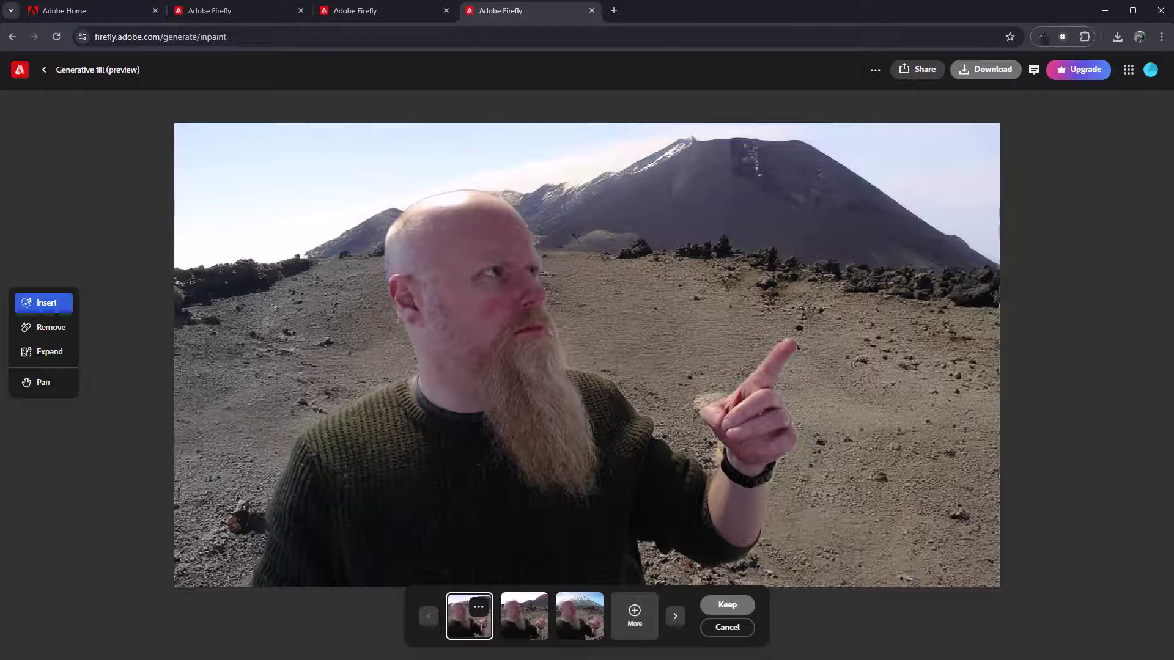
click(531, 621)
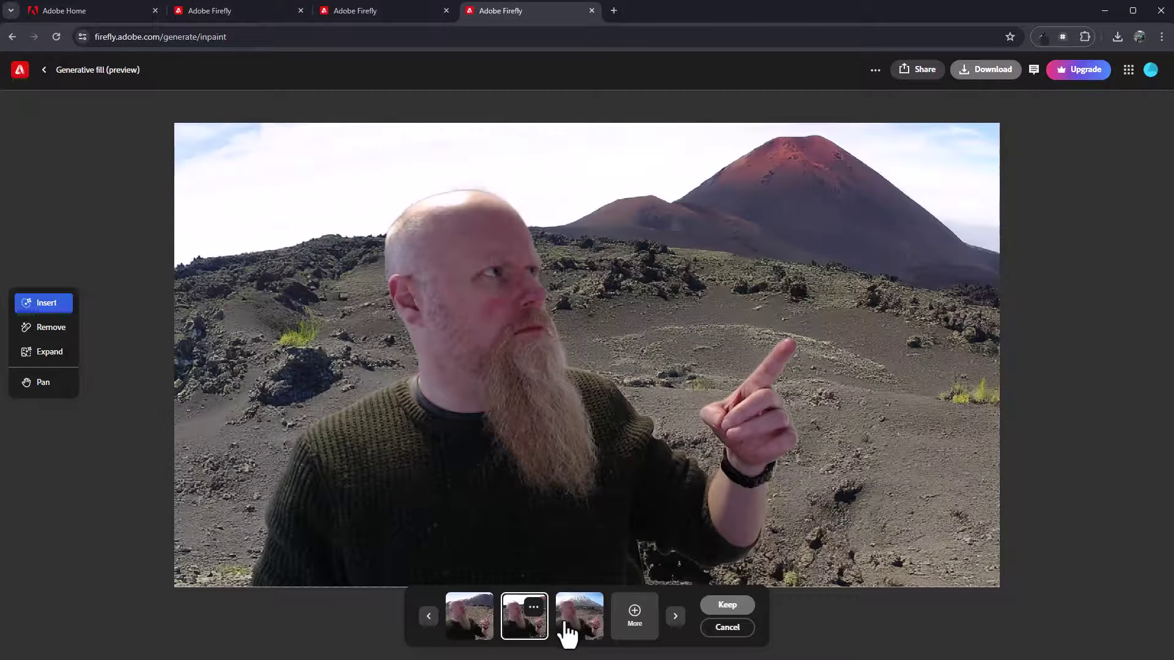
- Regenerate the background from the prompt 'volcano with lava shooting out'
click(568, 629)
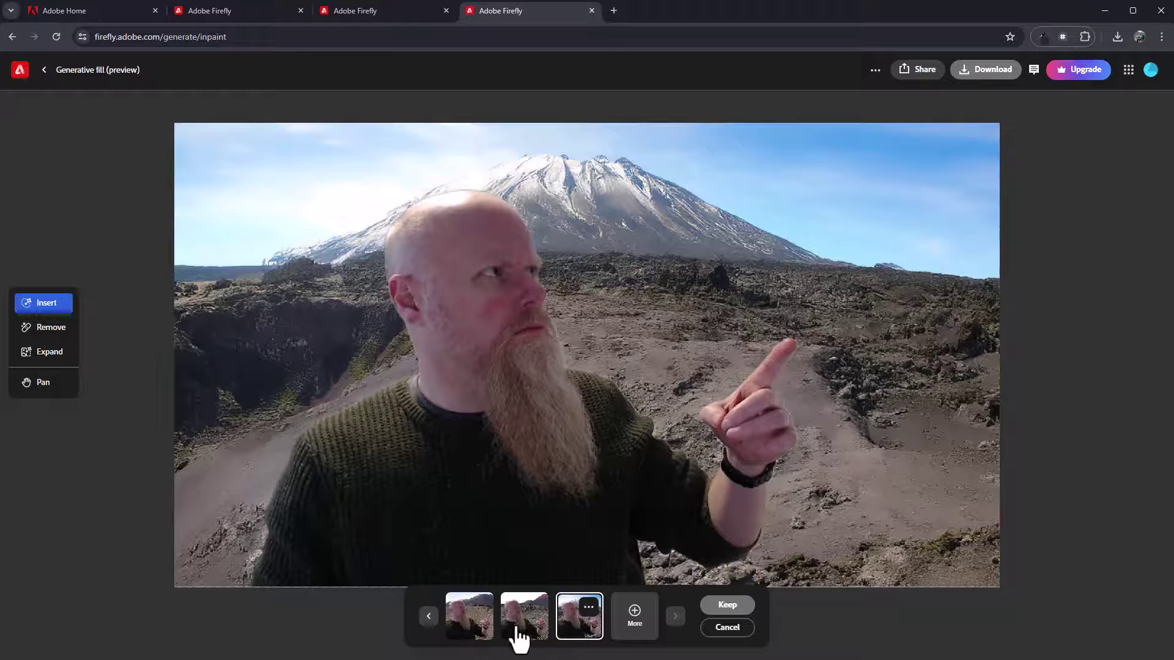
click(727, 628)
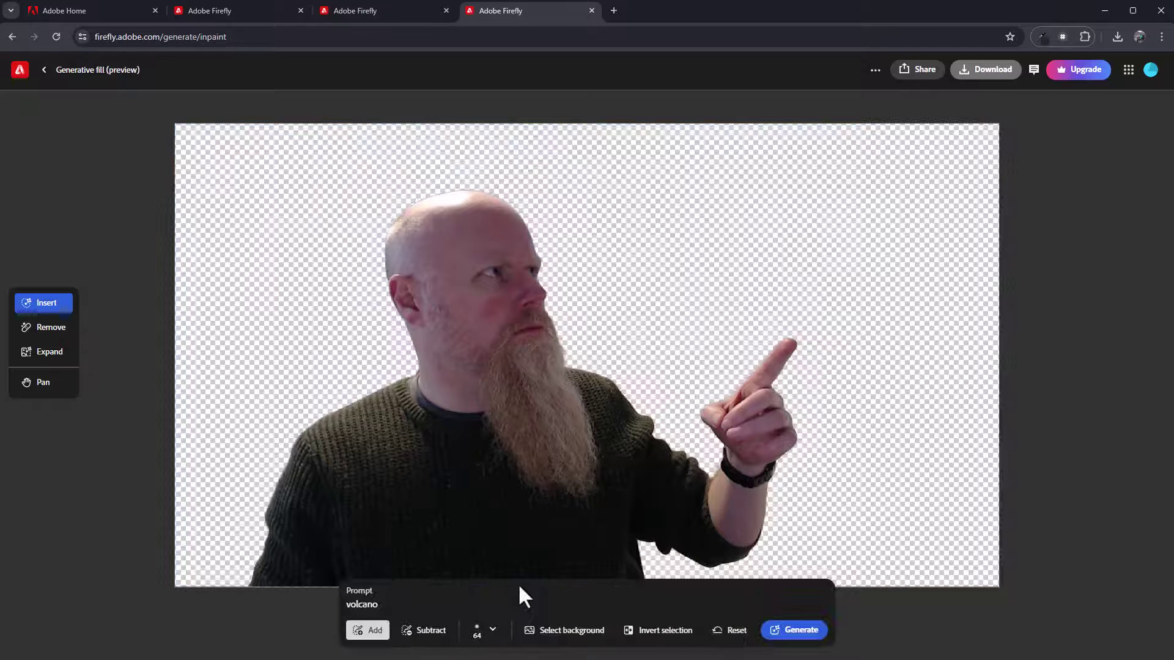
click(396, 607)
text(with la)
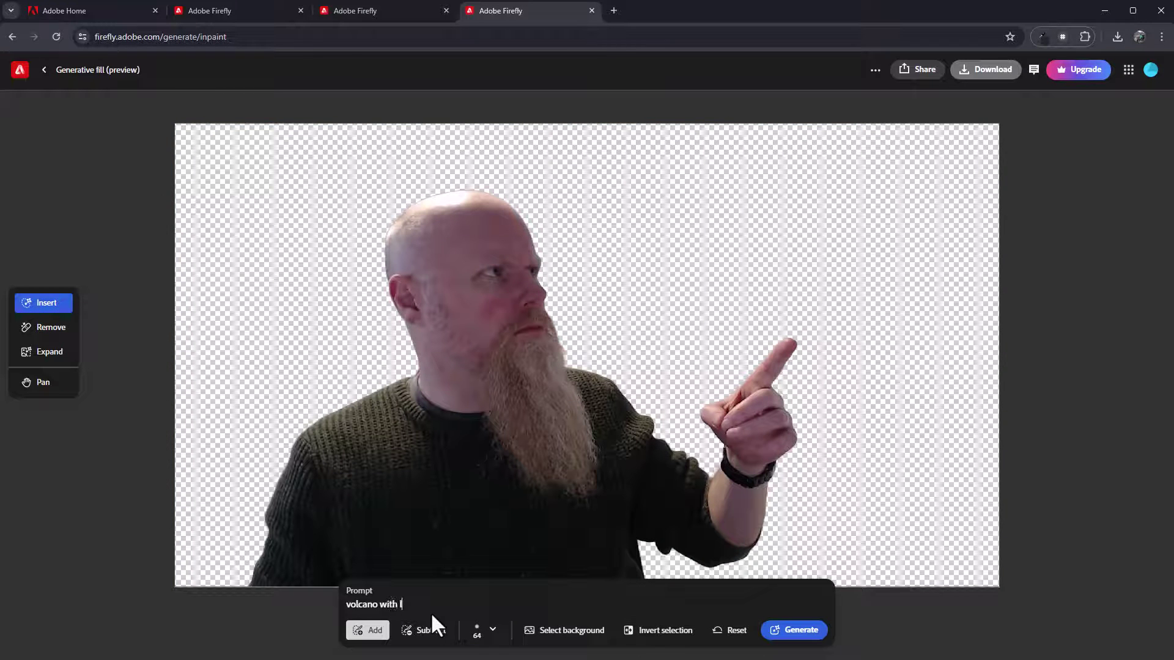
text(va shooting out)
click(798, 631)
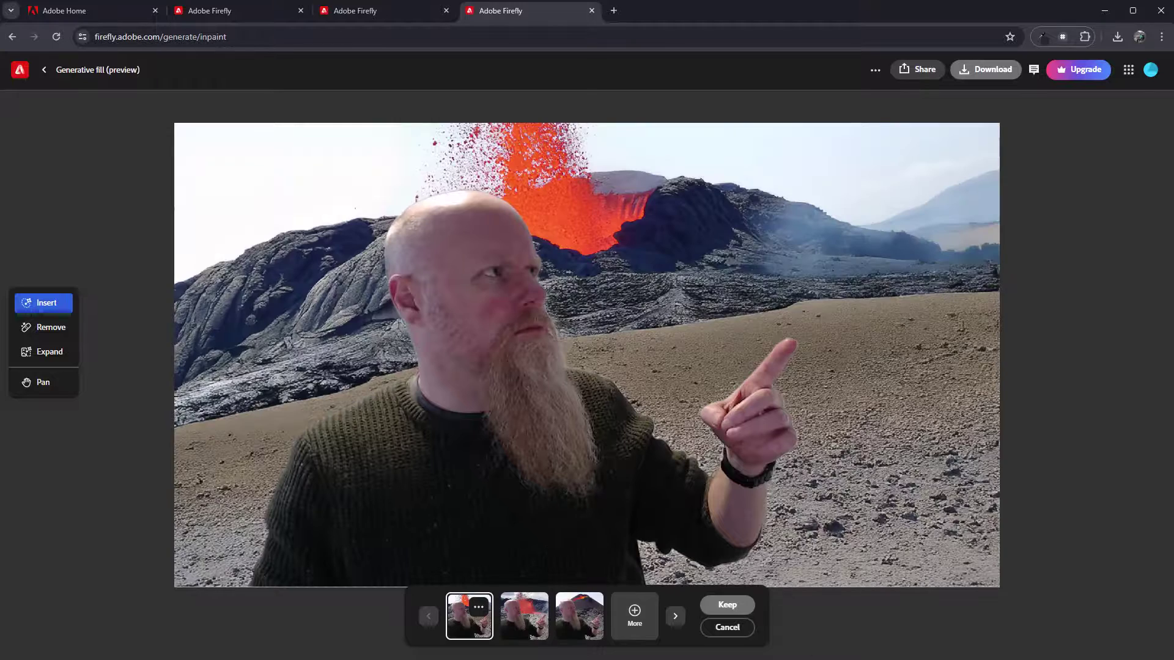
- Compare the lava variations and settle on the second one
click(546, 629)
click(581, 633)
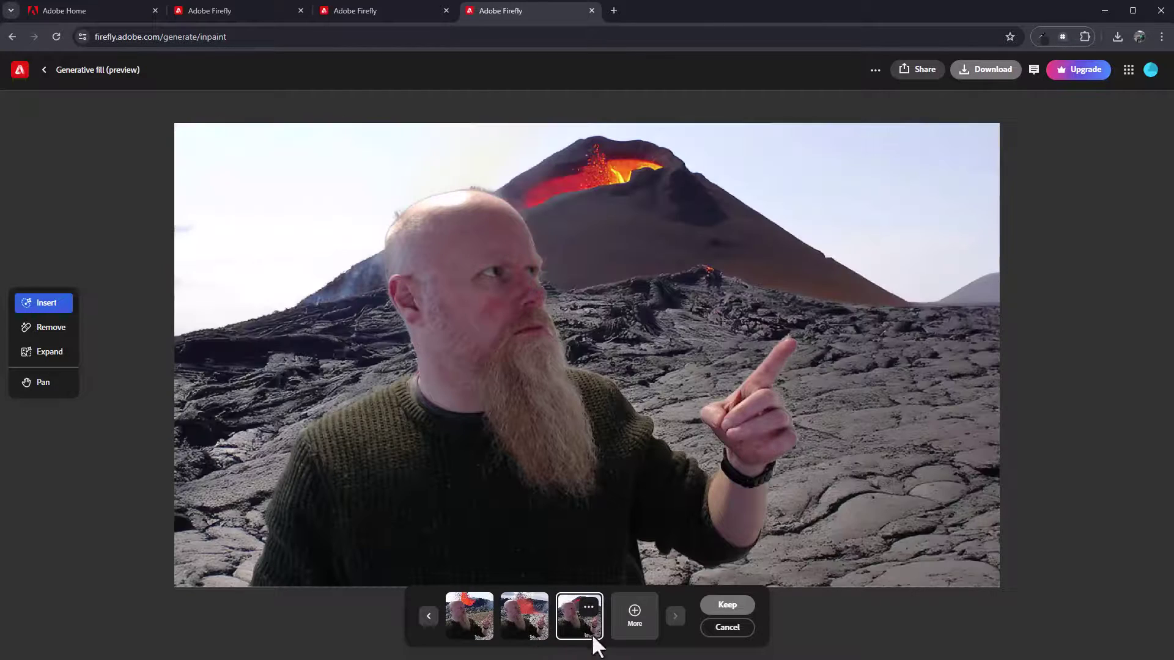
click(526, 630)
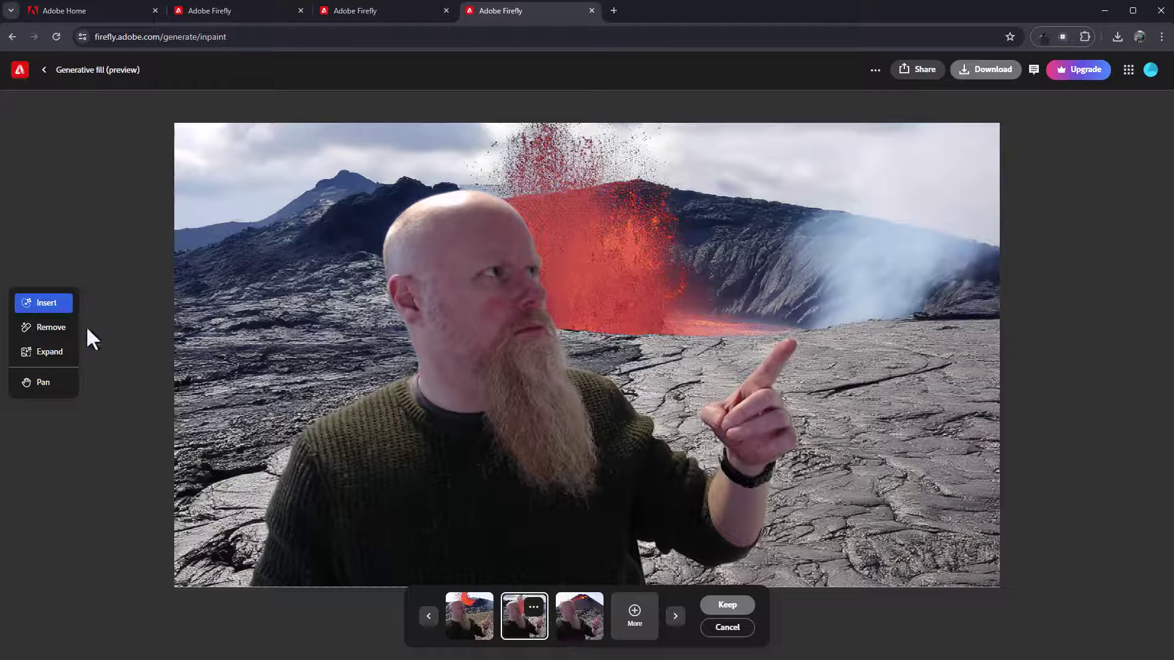
- Keep the lava background, mask the upper-right sky, generate an 'eagle' there, and preview variants two and three
click(727, 605)
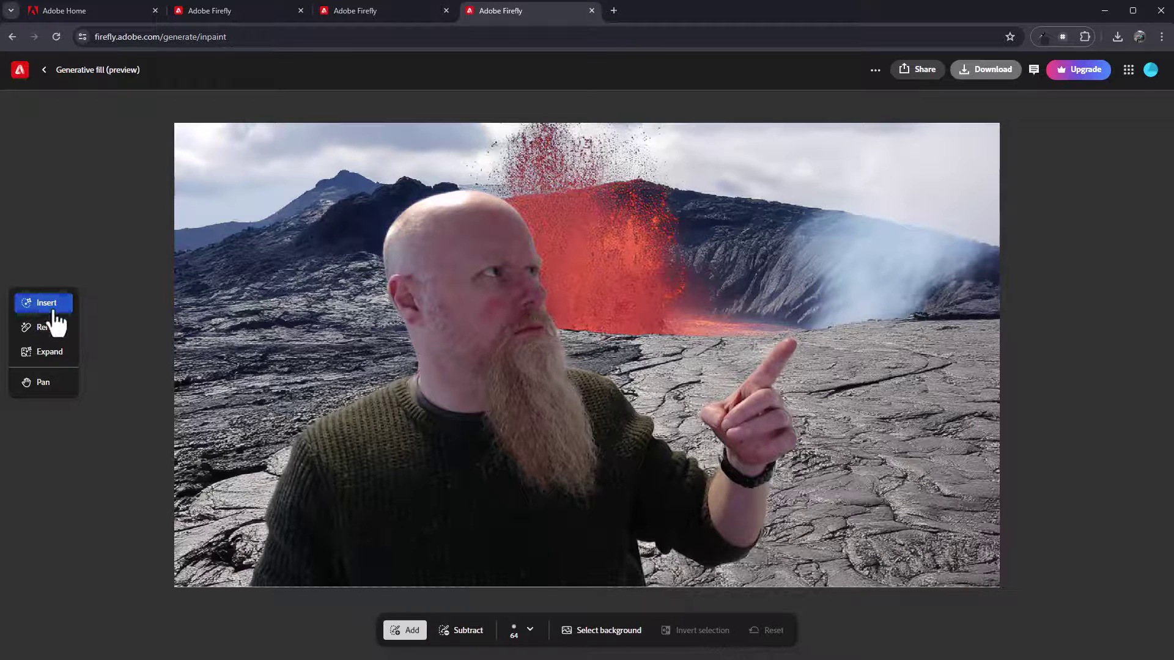
mouse_move(918, 153)
mouse_down()
mouse_move(826, 155)
mouse_move(827, 183)
mouse_move(916, 188)
mouse_move(923, 171)
mouse_move(830, 155)
mouse_move(858, 204)
mouse_move(974, 203)
mouse_move(895, 164)
mouse_move(934, 199)
mouse_move(949, 197)
mouse_move(851, 165)
mouse_move(811, 176)
mouse_move(845, 206)
mouse_move(928, 214)
mouse_move(957, 196)
mouse_move(846, 160)
mouse_up()
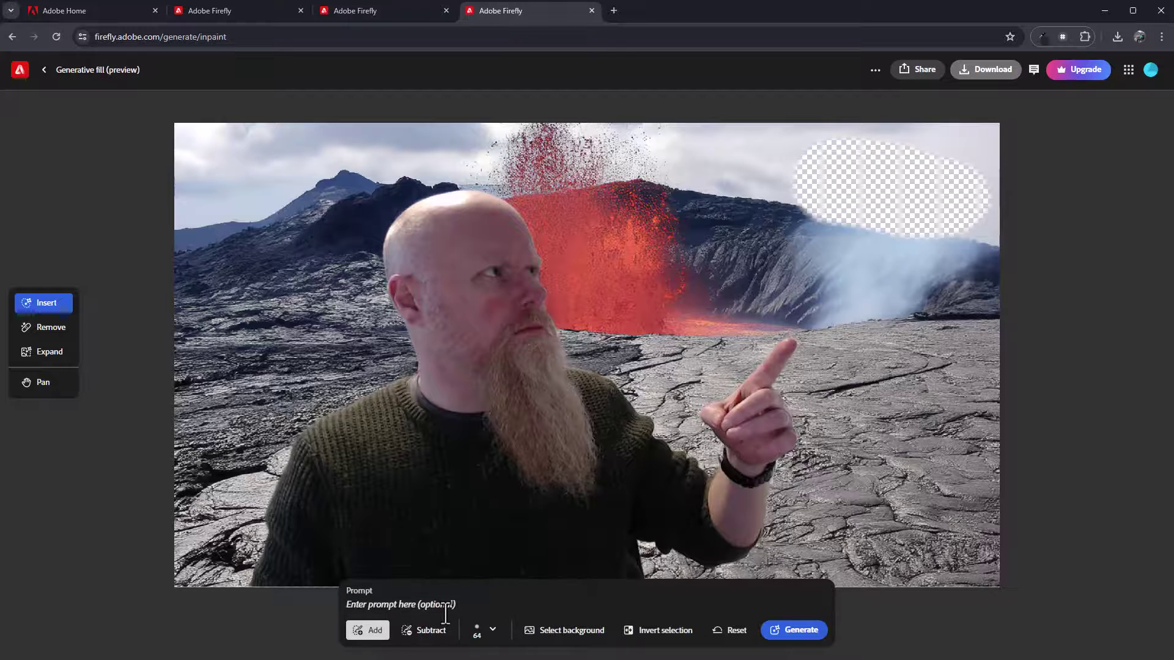
text(eagle)
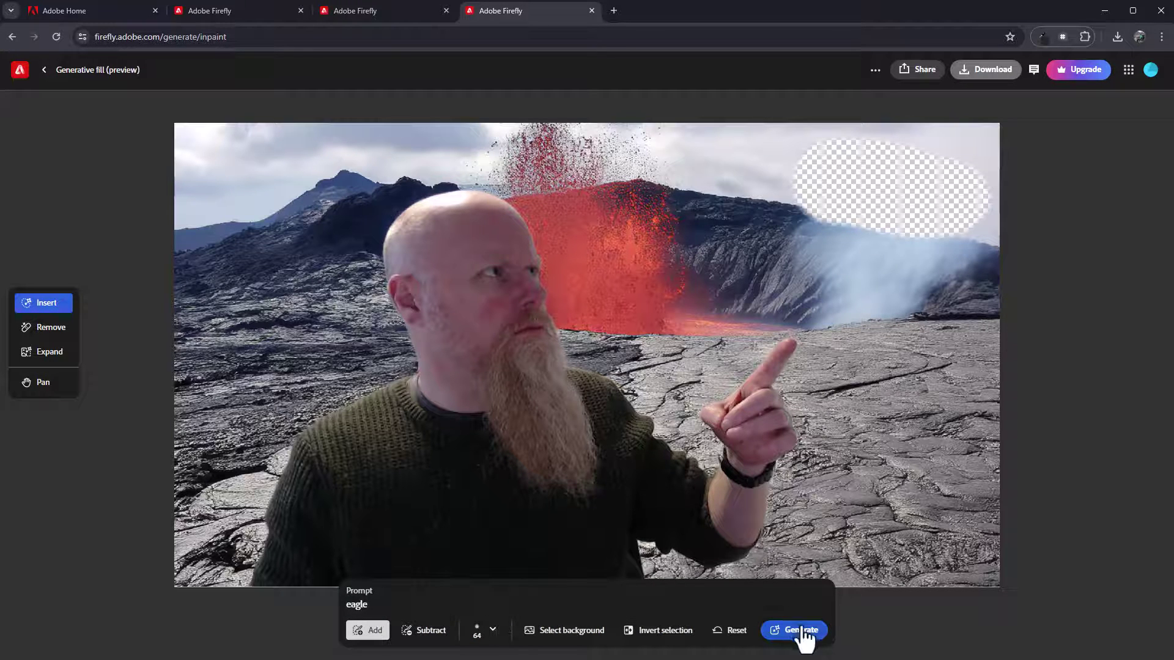
click(772, 633)
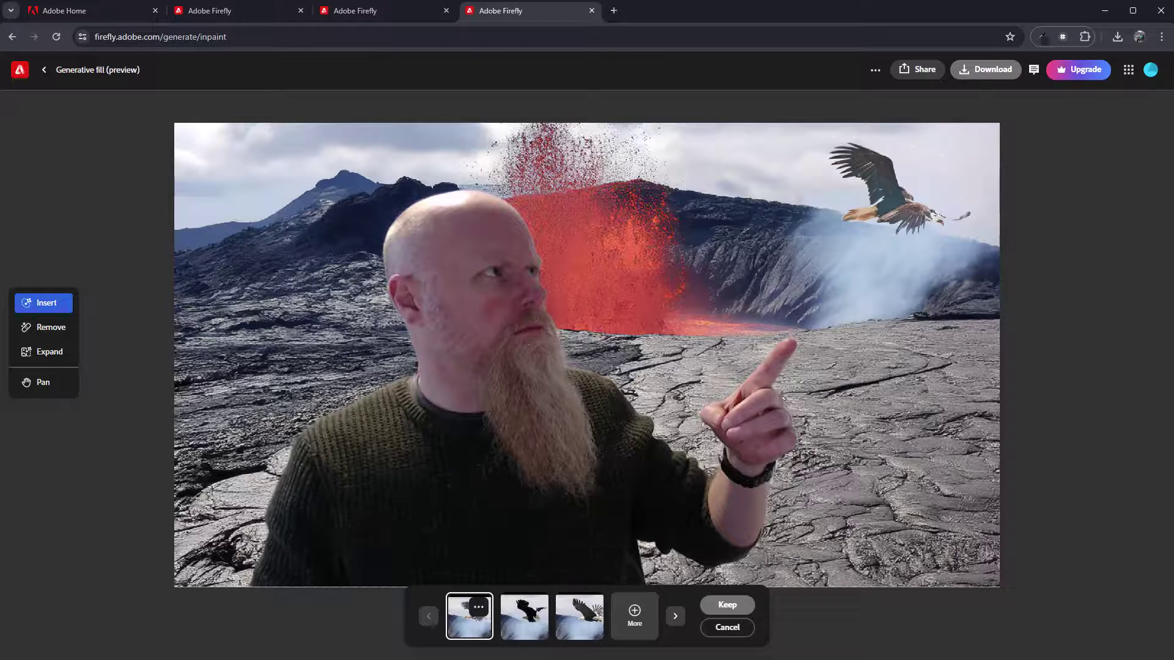
click(536, 620)
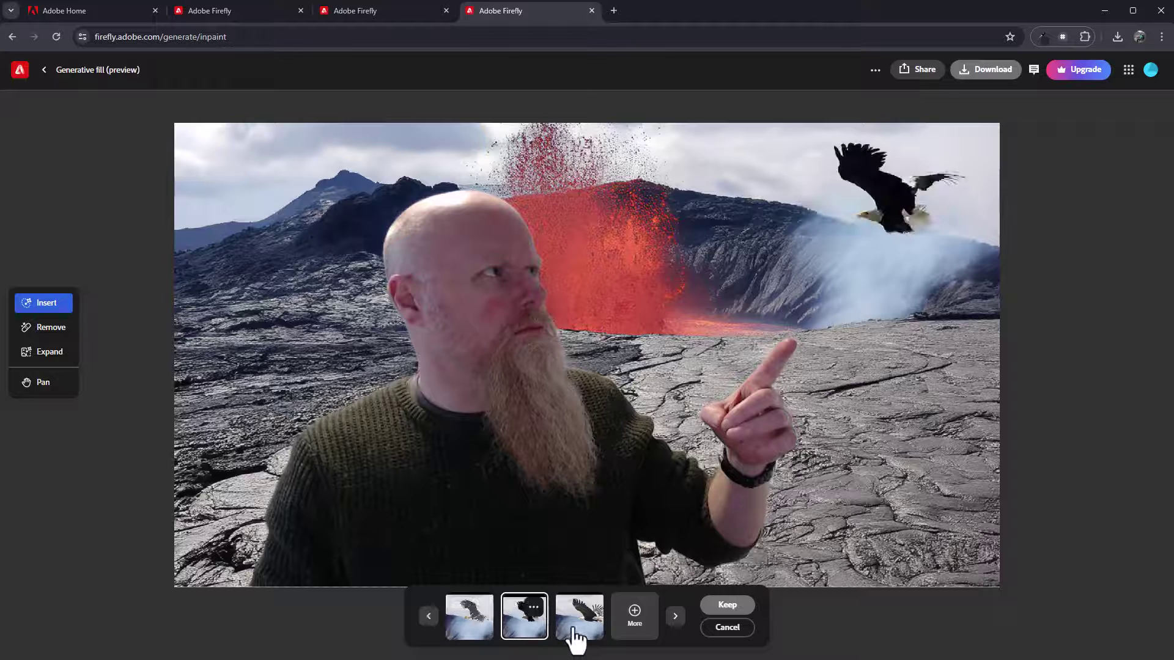
click(581, 627)
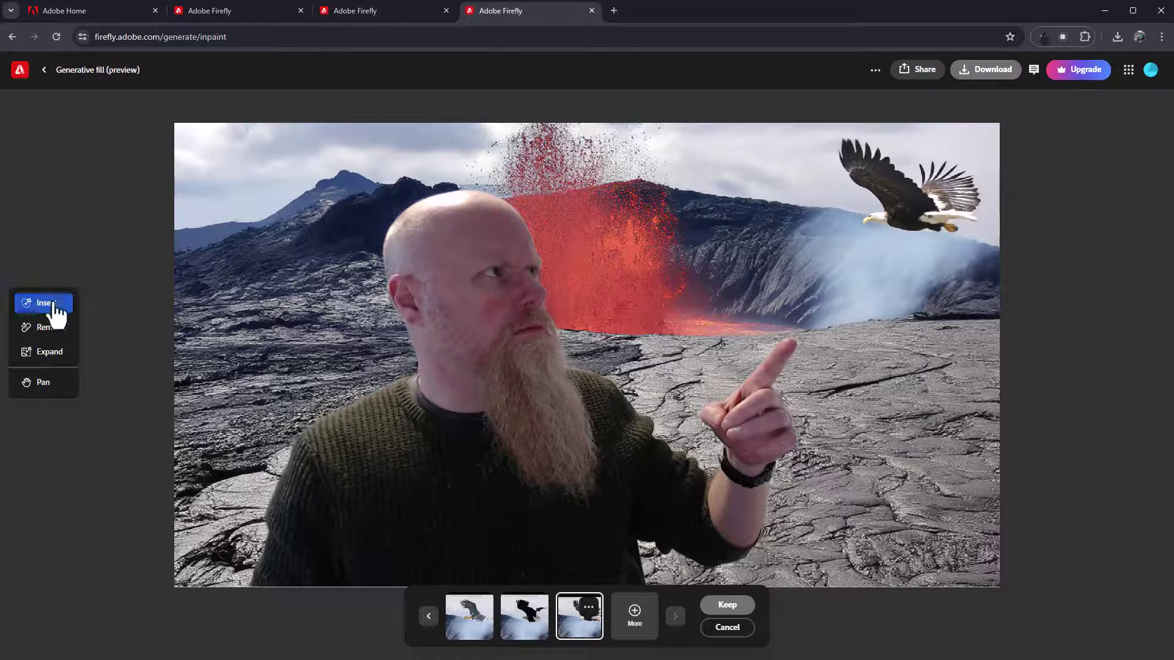
- Keep the third eagle, mask the upper-left sky and generate an 'alien' there
click(724, 605)
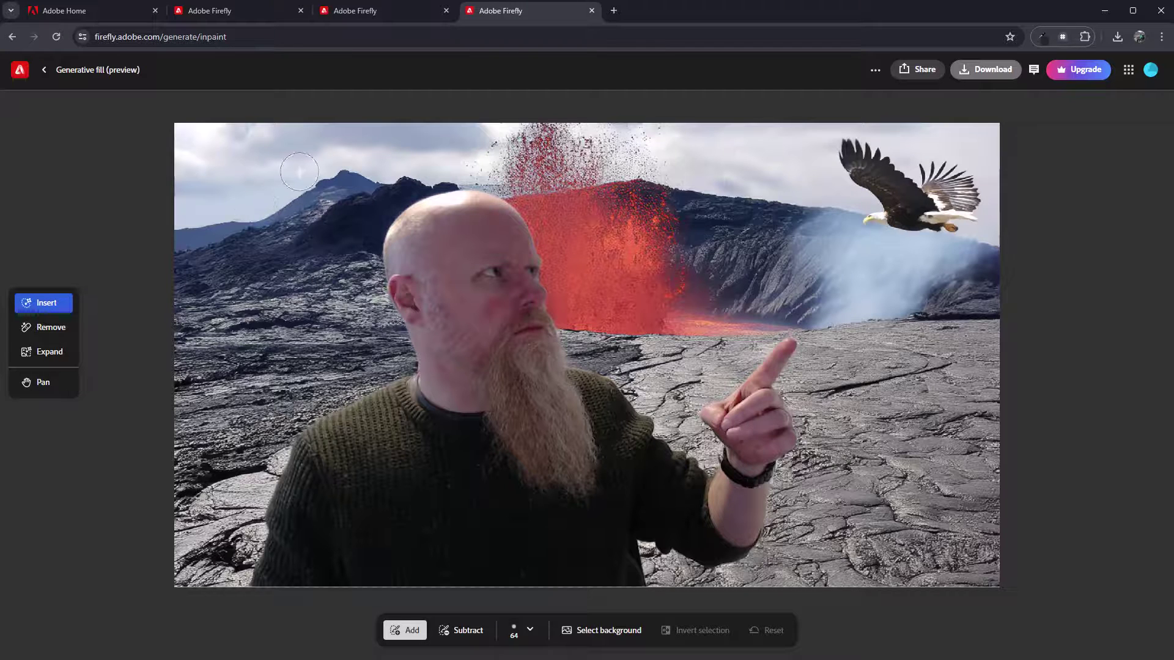
mouse_move(299, 171)
mouse_down()
mouse_move(164, 167)
mouse_move(248, 191)
mouse_move(350, 193)
mouse_move(251, 168)
mouse_move(381, 176)
mouse_move(244, 181)
mouse_move(360, 195)
mouse_move(381, 180)
mouse_move(269, 156)
mouse_up()
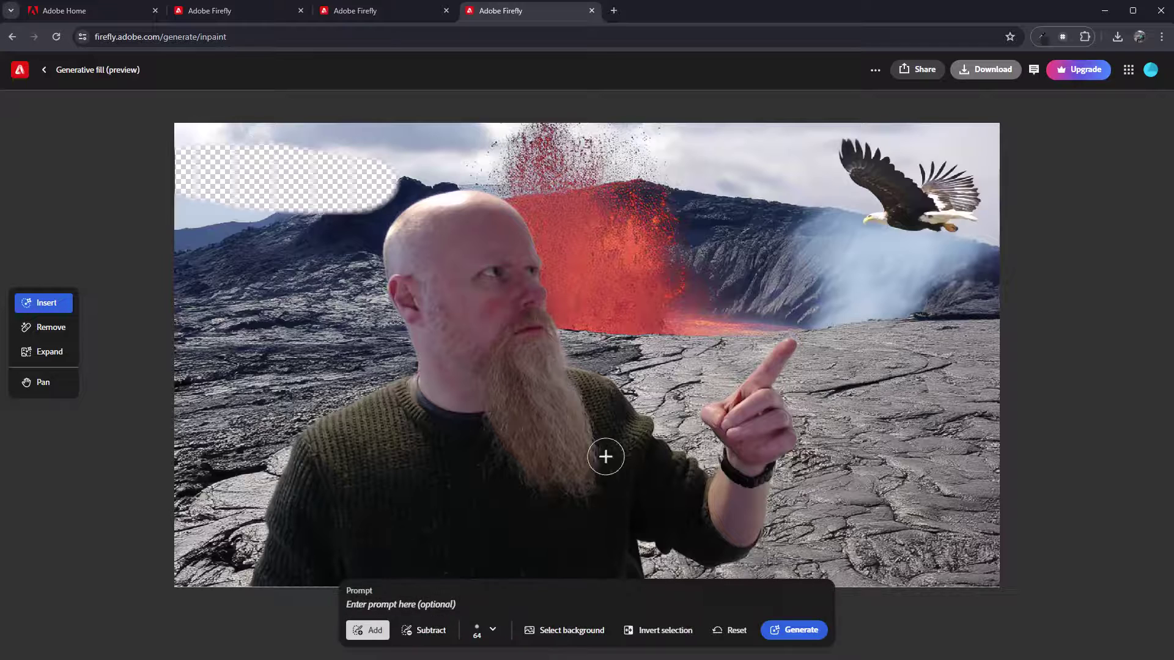
click(451, 605)
text(a)
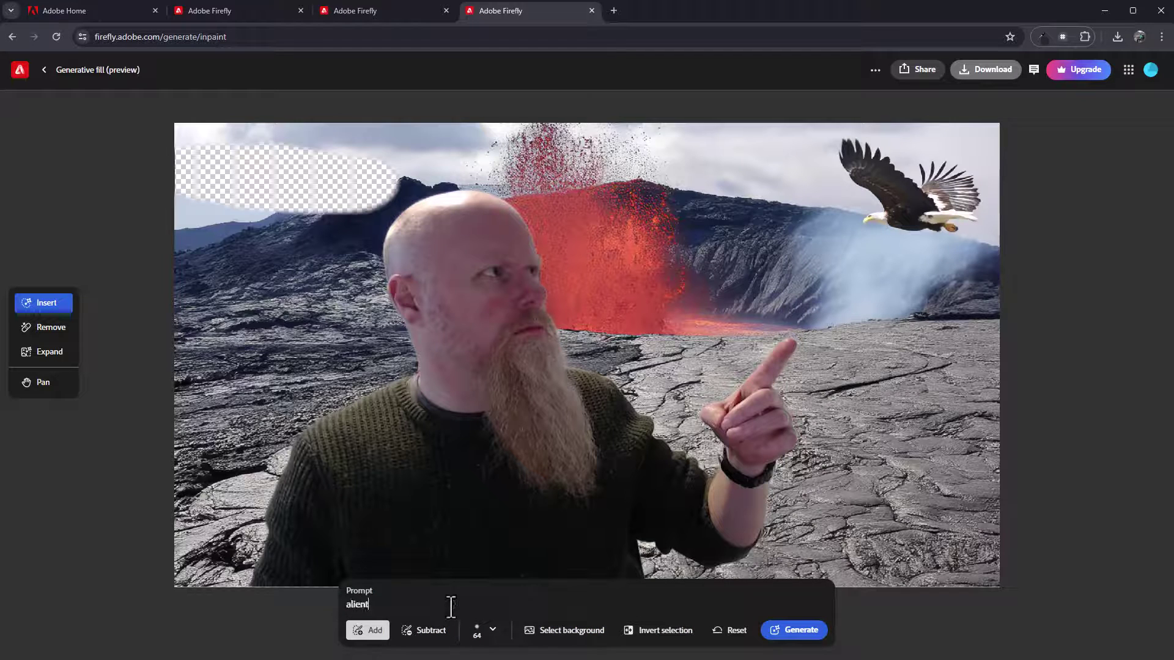
text(lien)
click(809, 633)
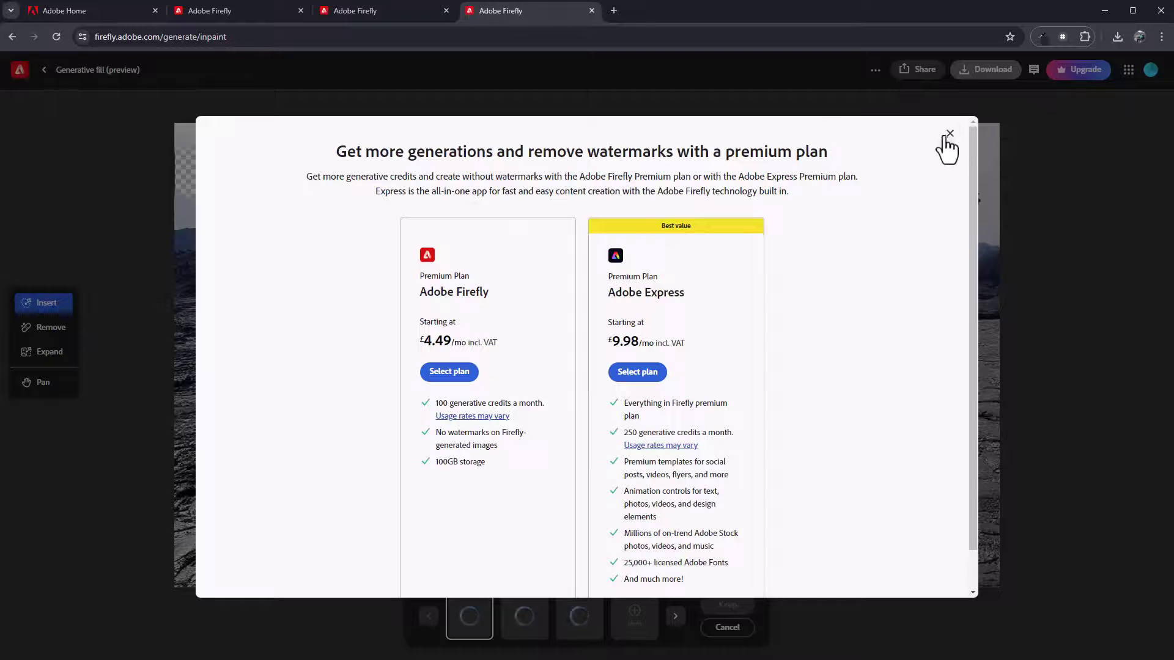
scroll(734, 357, down, 1)
scroll(731, 354, up, 1)
- Close the premium offer, cancel pending results, and mask the left rocks and right lava floor
click(950, 133)
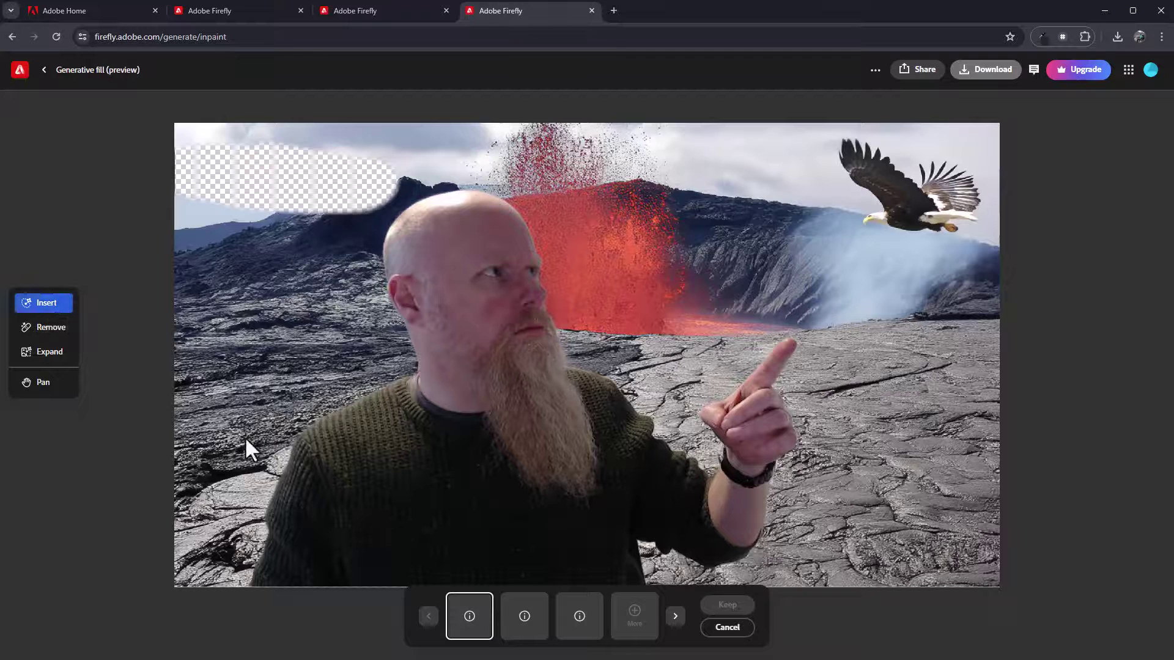
click(725, 628)
drag(225, 464, 251, 316)
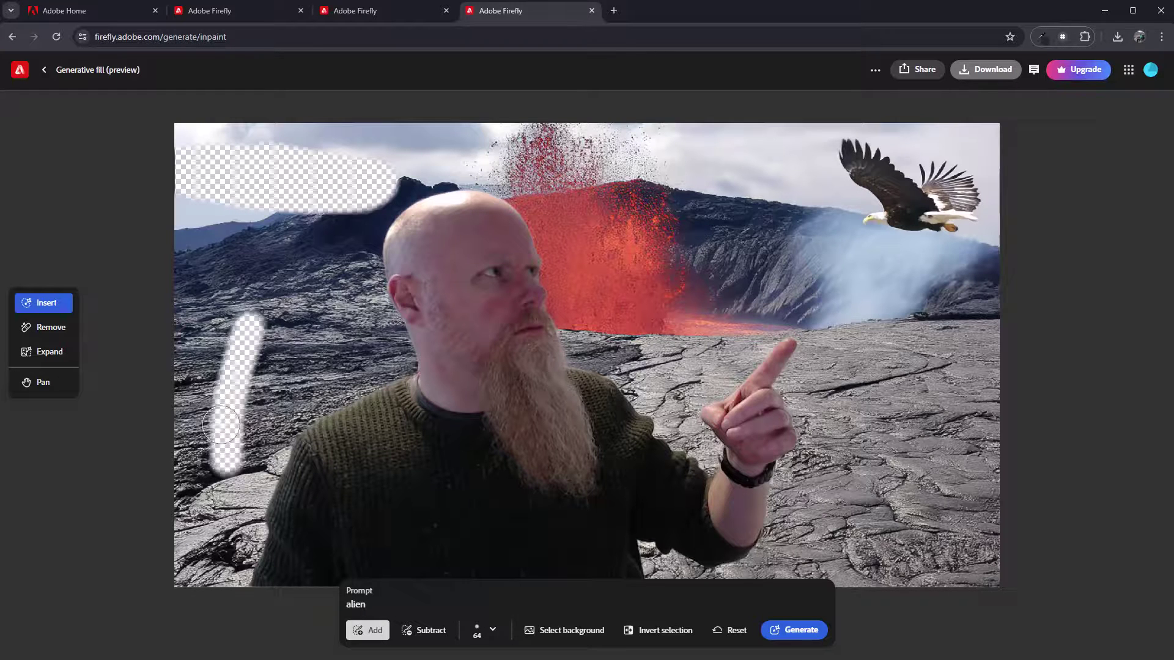
mouse_move(225, 466)
mouse_down()
mouse_move(263, 342)
mouse_move(241, 437)
mouse_up()
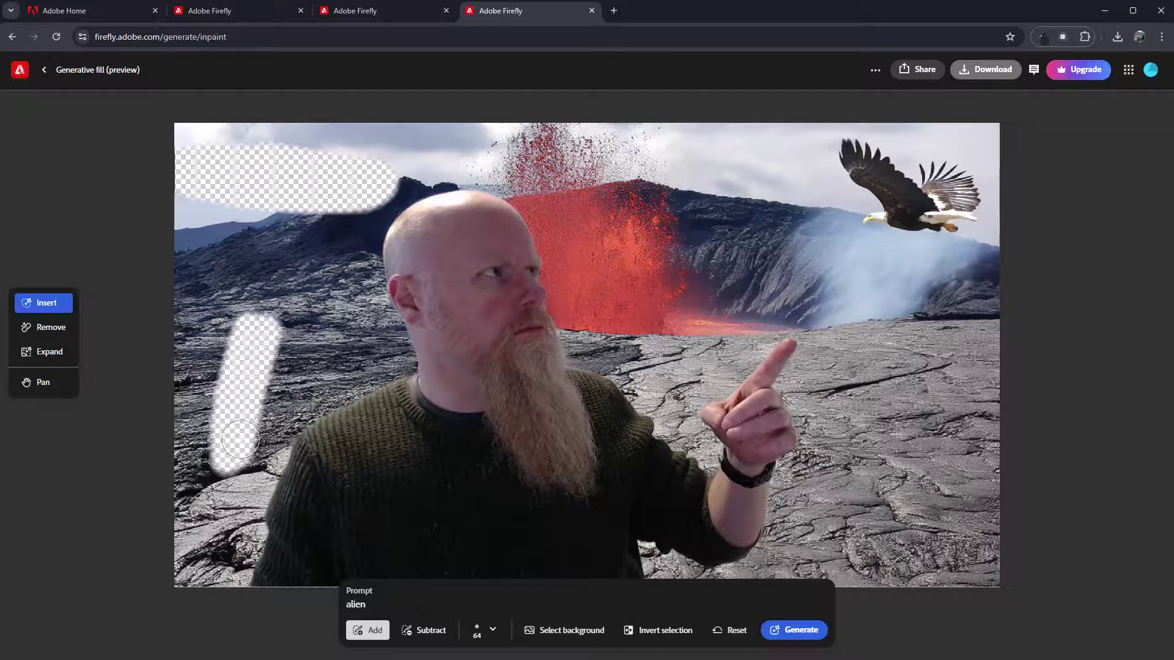
mouse_move(280, 340)
mouse_down()
mouse_move(266, 453)
mouse_move(287, 333)
mouse_move(299, 392)
mouse_move(331, 370)
mouse_up()
click(896, 455)
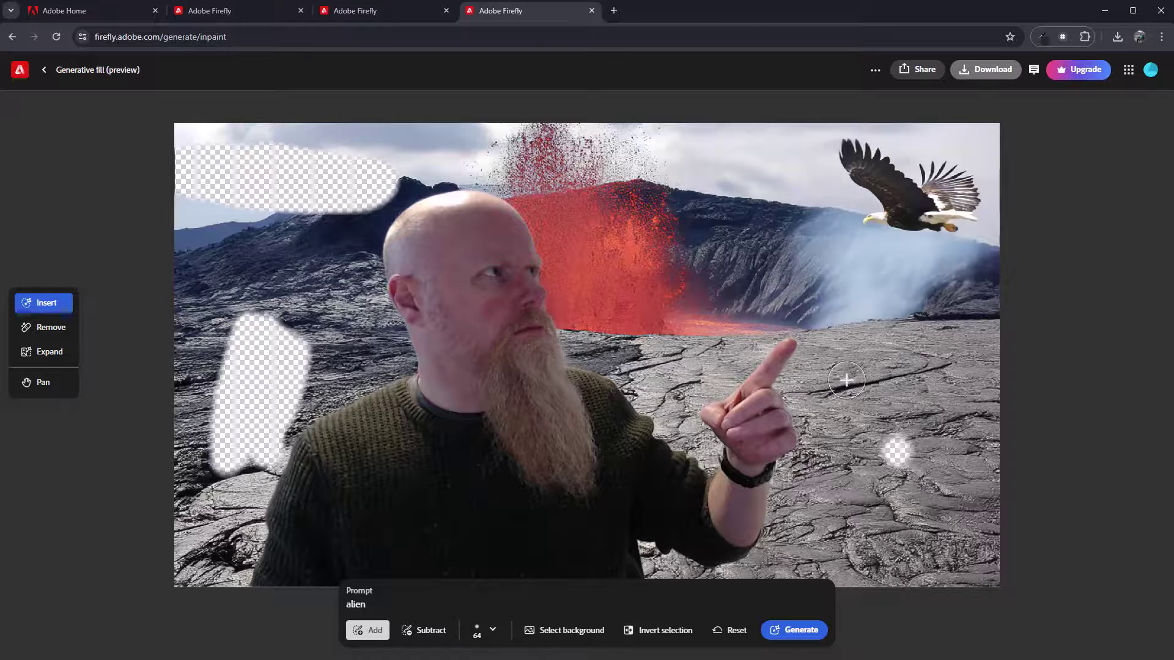
mouse_move(848, 371)
mouse_down()
mouse_move(857, 447)
mouse_move(955, 446)
mouse_move(998, 424)
mouse_move(990, 386)
mouse_move(845, 375)
mouse_move(964, 411)
mouse_move(884, 410)
mouse_move(849, 363)
mouse_move(878, 332)
mouse_move(974, 332)
mouse_move(961, 349)
mouse_move(876, 349)
mouse_move(969, 364)
mouse_move(858, 399)
mouse_move(947, 427)
mouse_move(953, 405)
mouse_move(935, 360)
mouse_move(868, 351)
mouse_move(851, 423)
mouse_move(889, 441)
mouse_move(978, 439)
mouse_move(972, 367)
mouse_move(927, 345)
mouse_move(876, 355)
mouse_move(855, 429)
mouse_move(983, 455)
mouse_up()
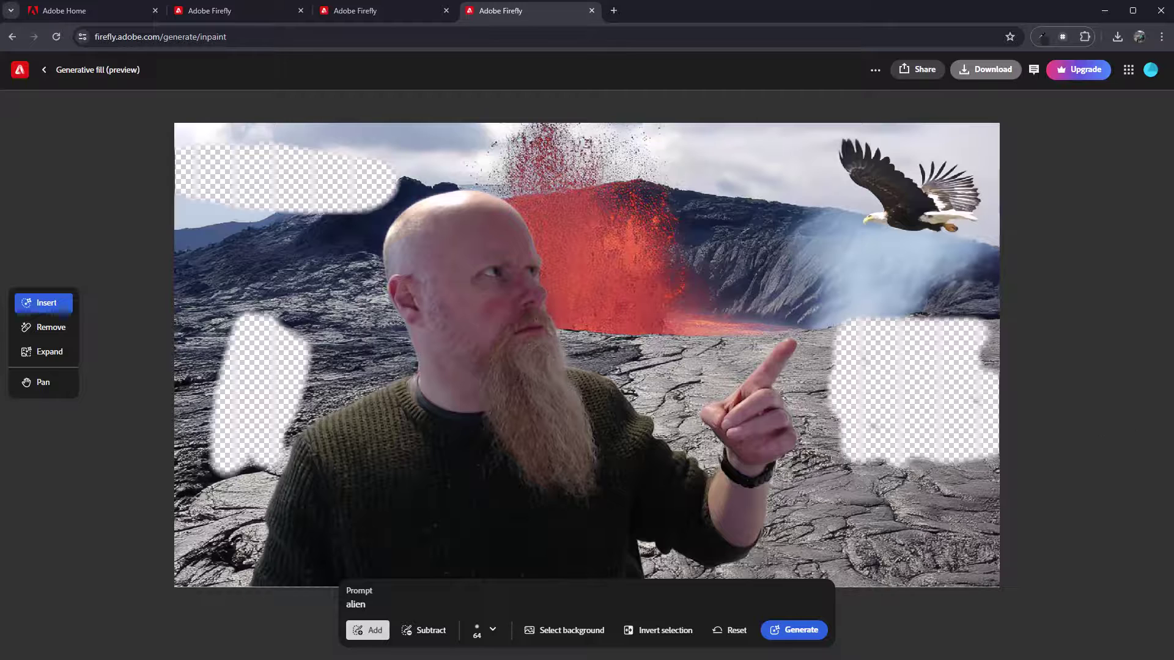
- Open Firefly 20240508160953.png from the Camera Roll folder in Windows Photos
click(352, 382)
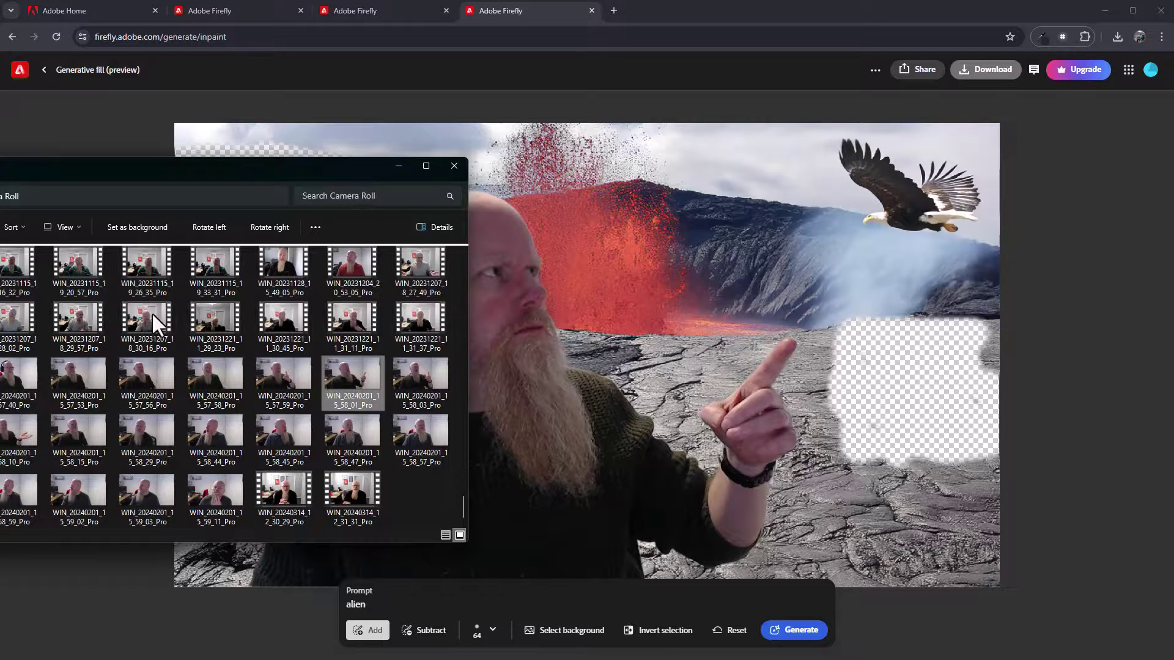
double_click(239, 312)
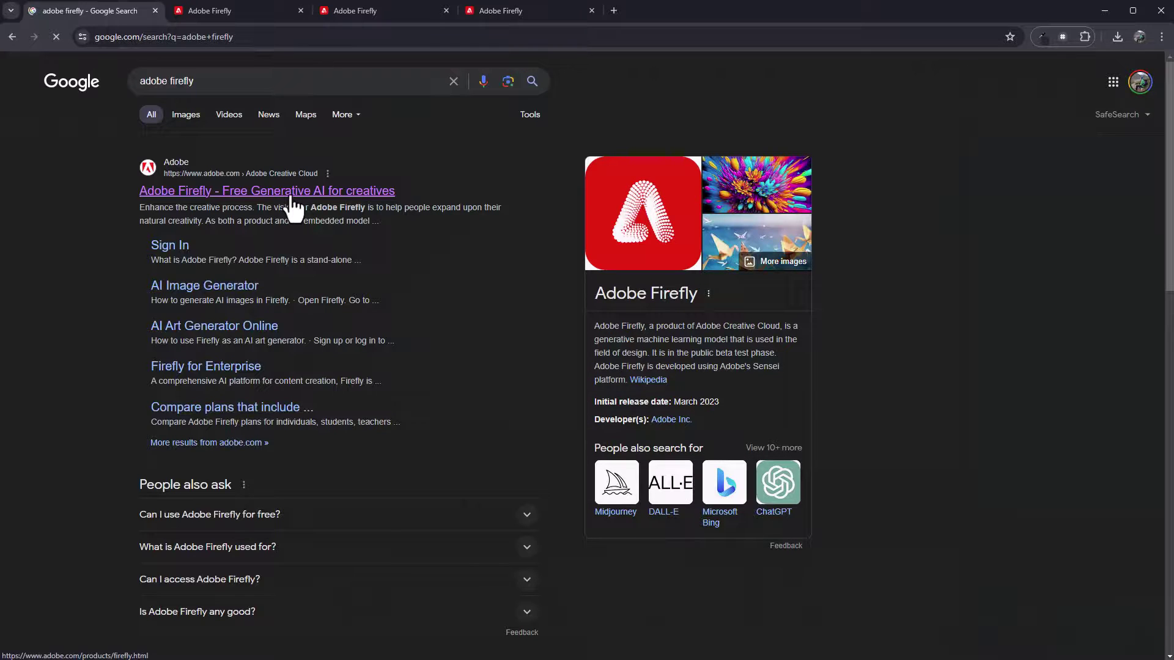
- Go from Adobe's Firefly product page via Get Adobe Firefly free to the Firefly home page
click(292, 193)
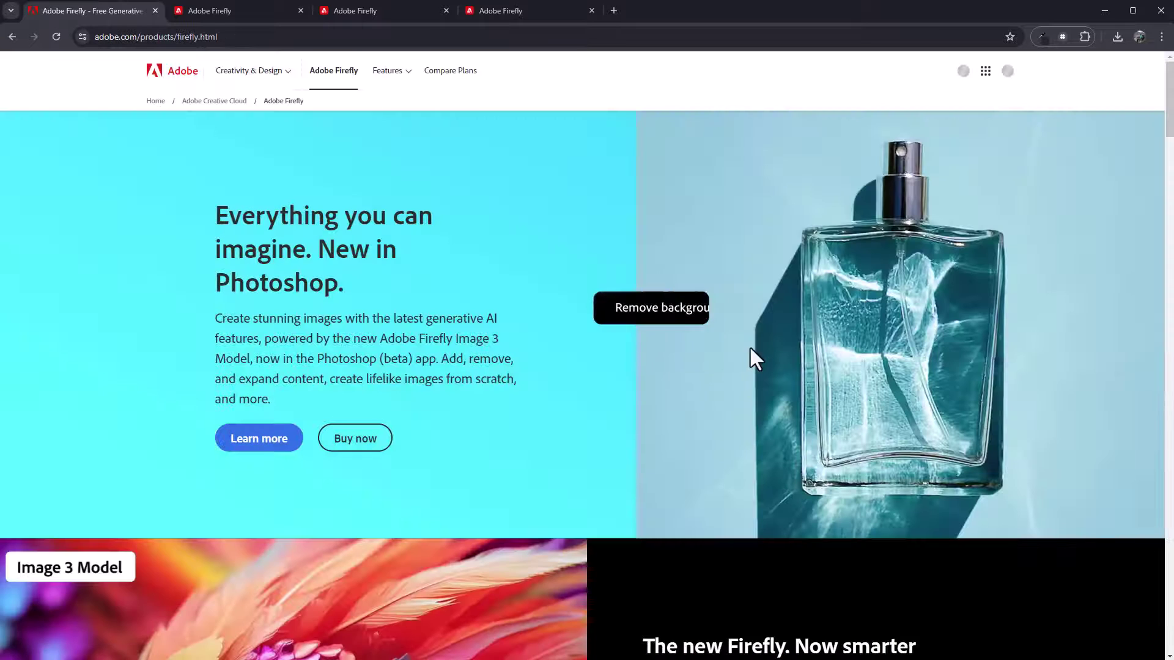
scroll(551, 412, down, 2)
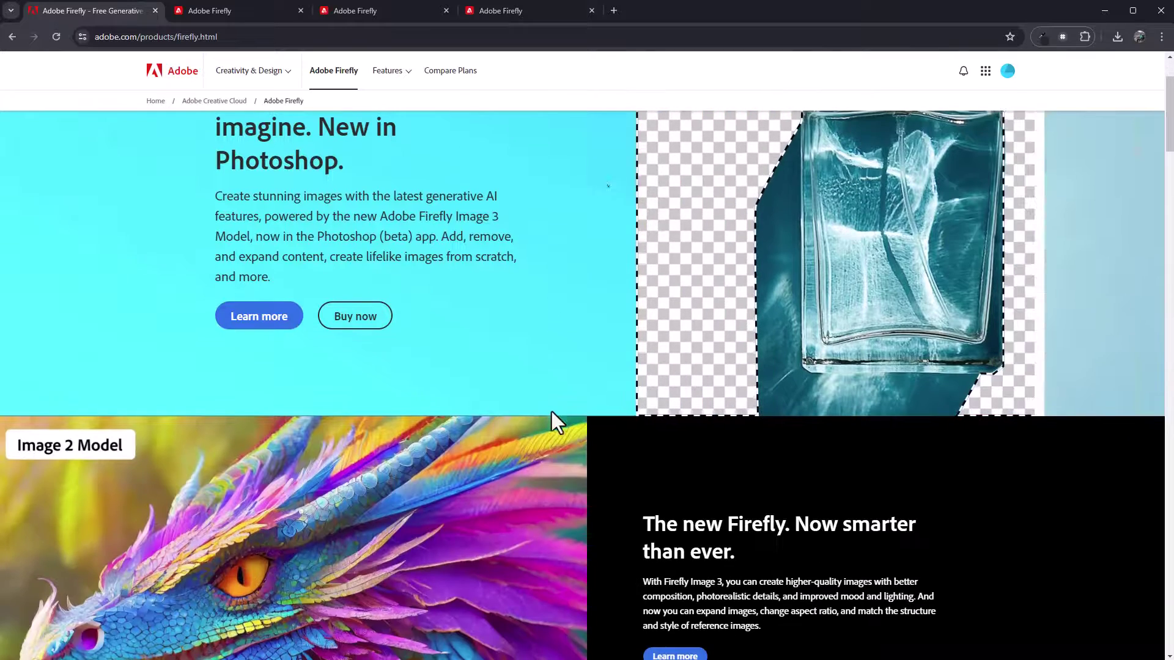
scroll(719, 333, down, 5)
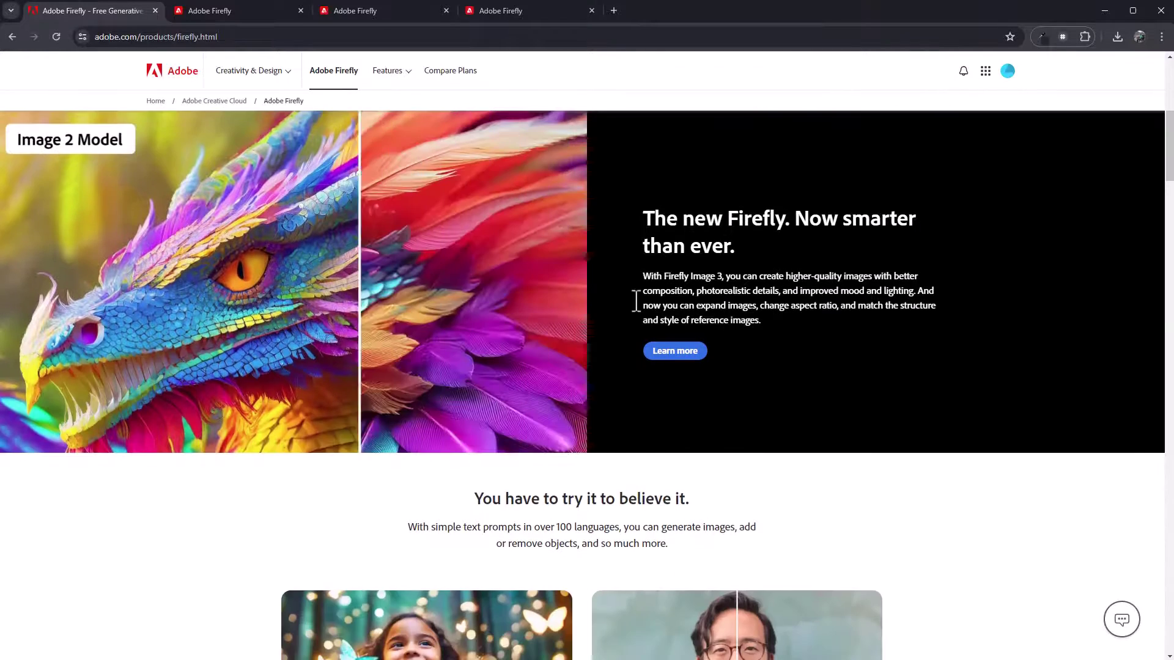
scroll(439, 349, down, 5)
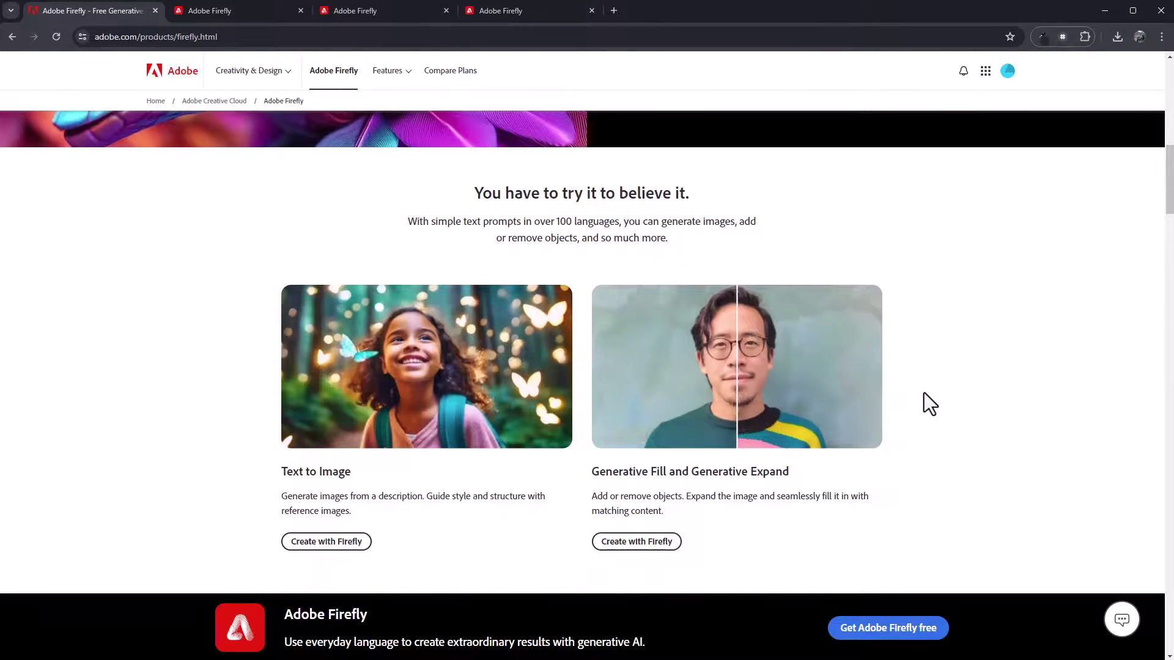
scroll(924, 400, down, 2)
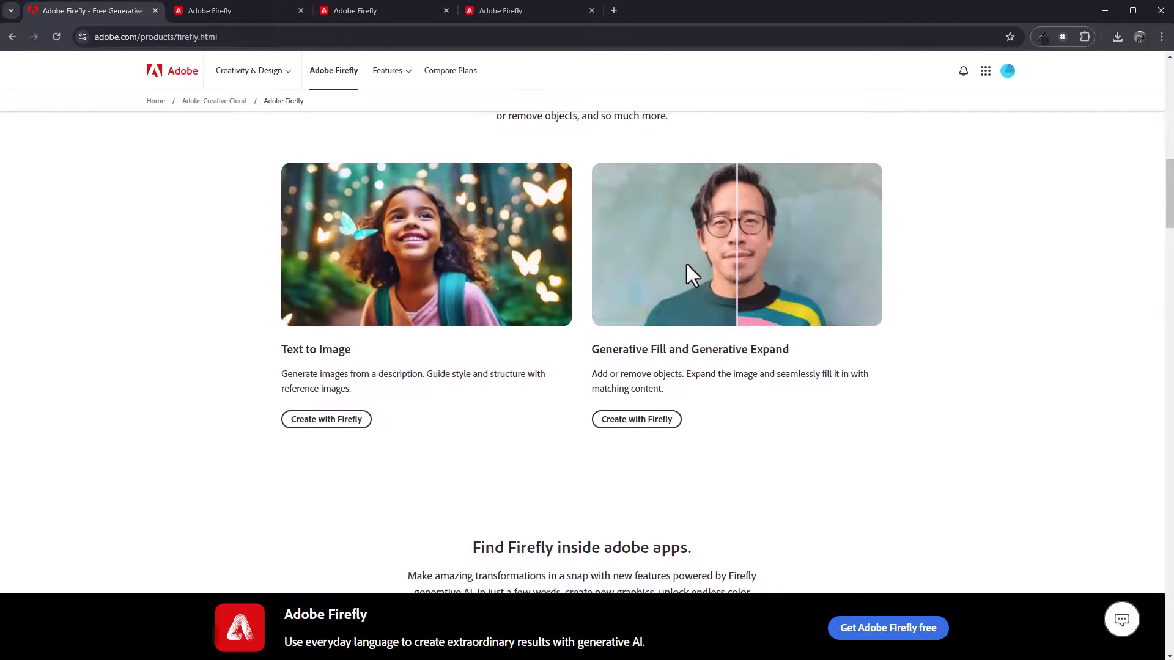
click(906, 633)
scroll(811, 385, down, 10)
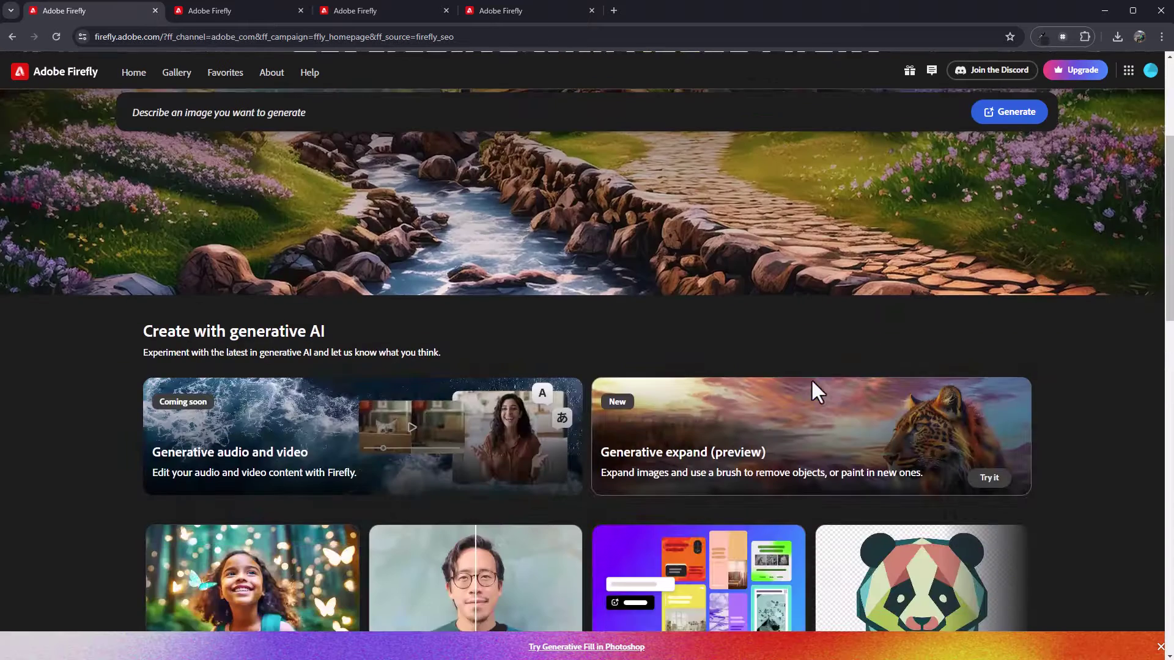
scroll(907, 400, up, 5)
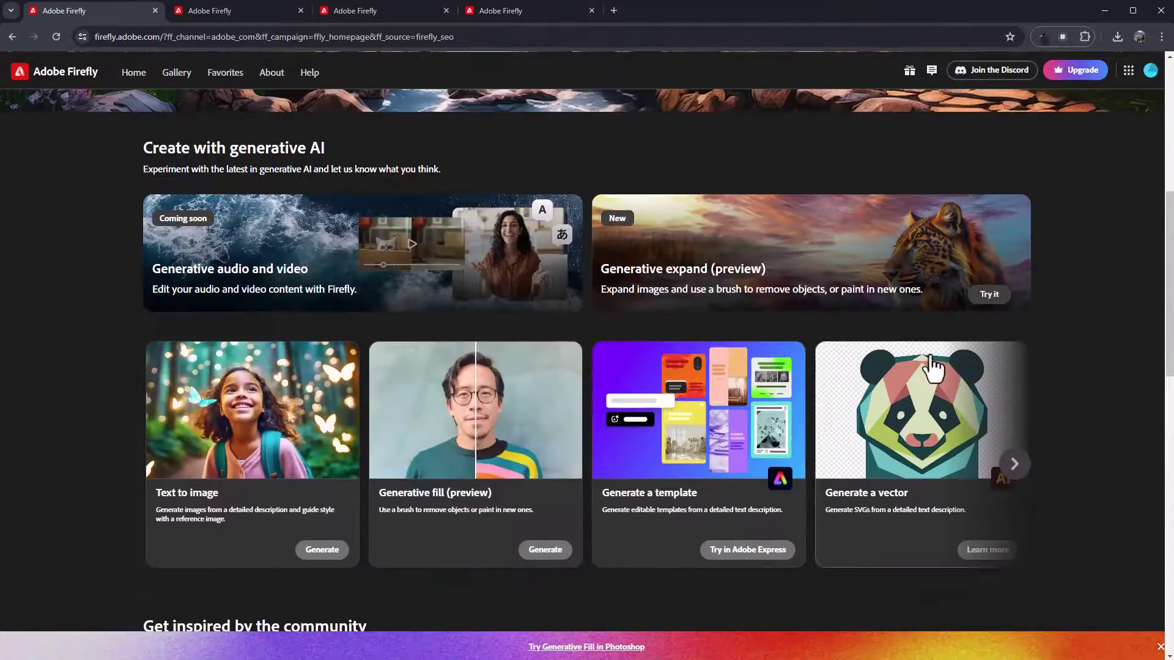
- In Generative expand, widen the lion canvas to the right, generate, and dismiss the premium offer
click(997, 299)
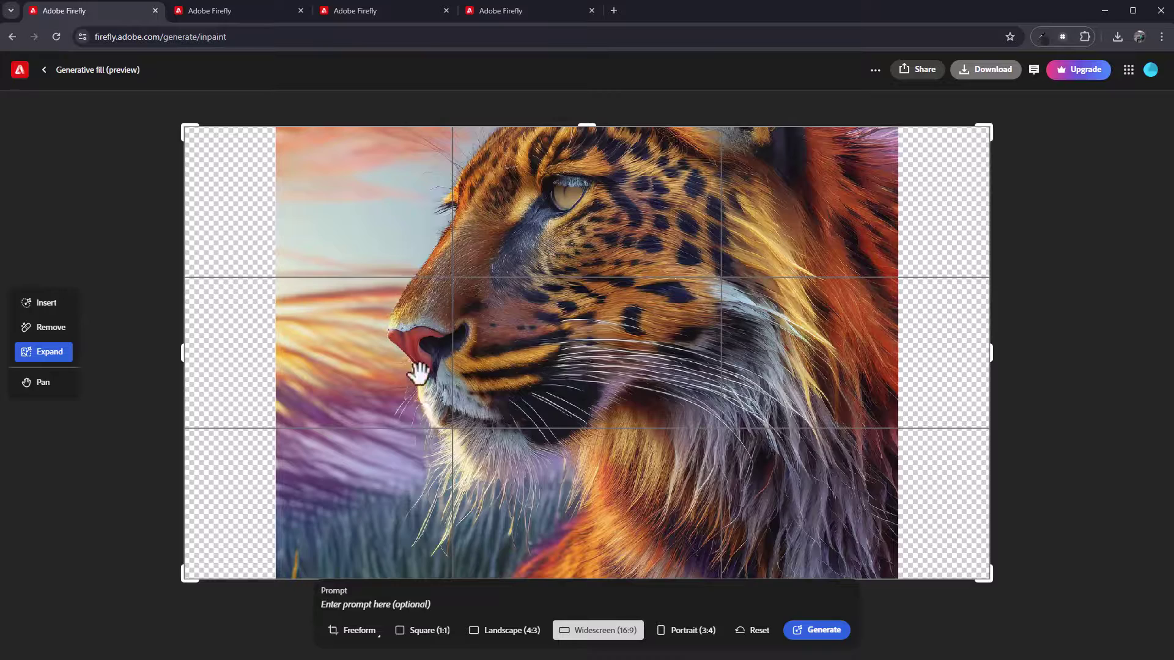
drag(991, 353, 1108, 353)
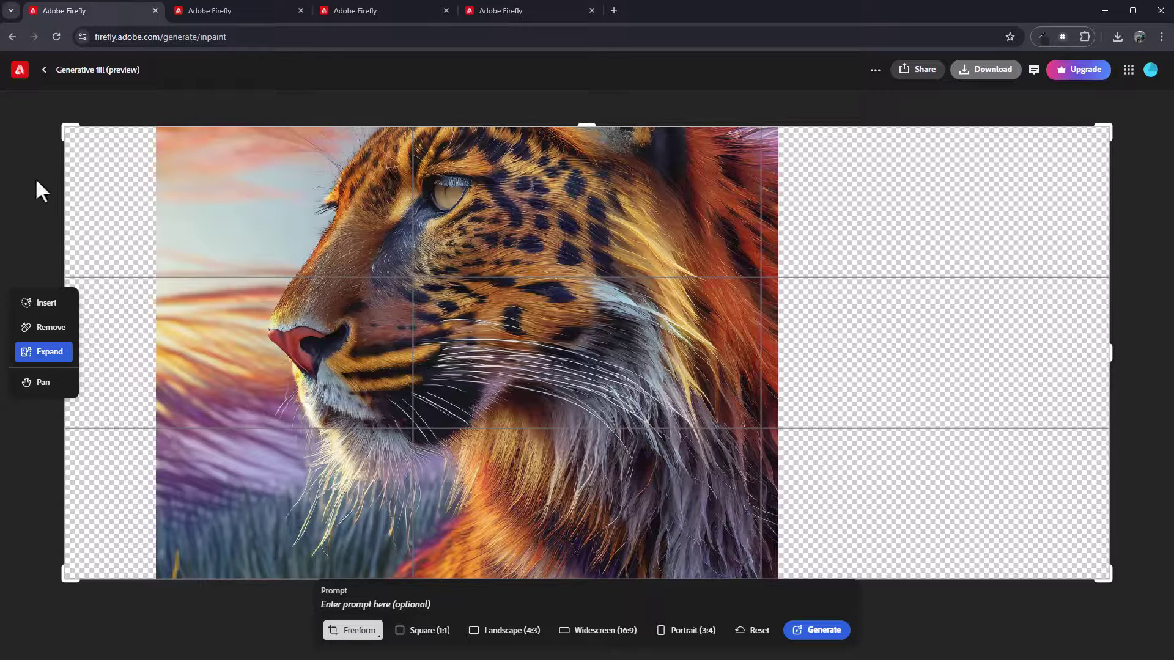
click(827, 636)
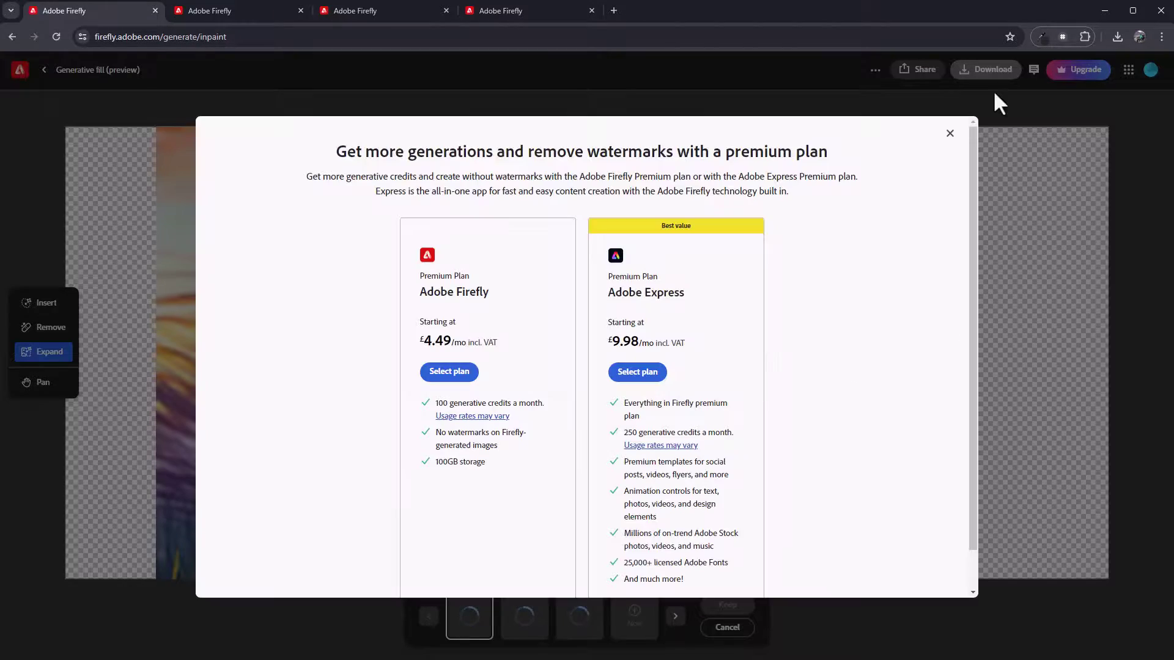
click(949, 133)
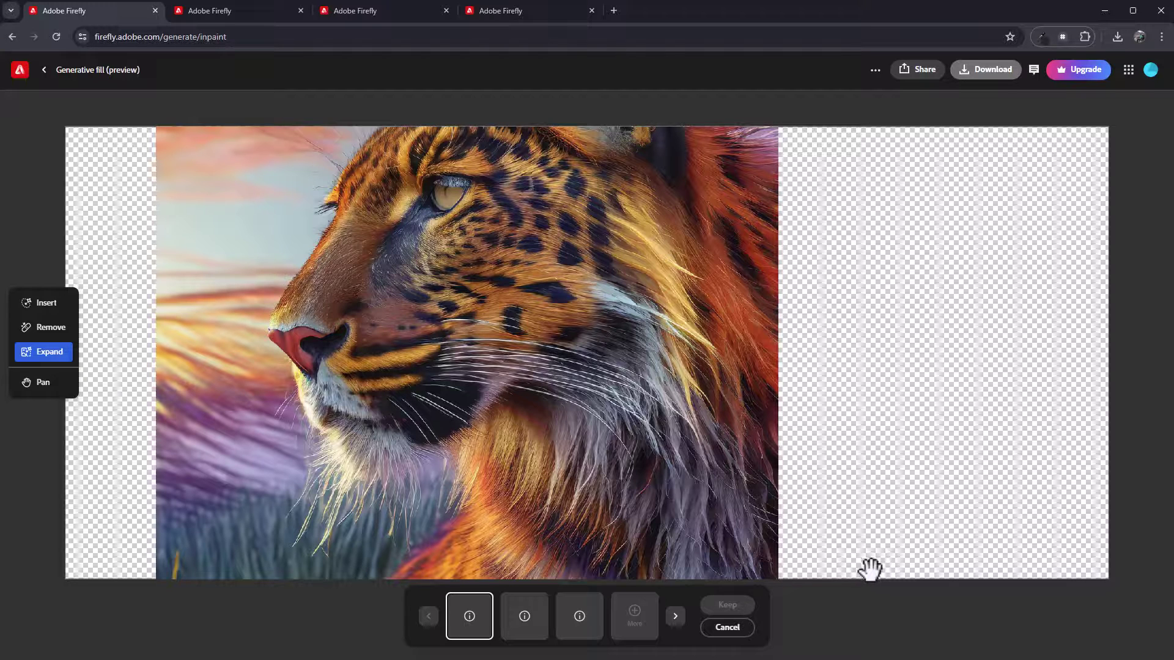
- Cycle through the browser tabs and finish on the webcam photo edit with the cap
click(382, 12)
click(507, 13)
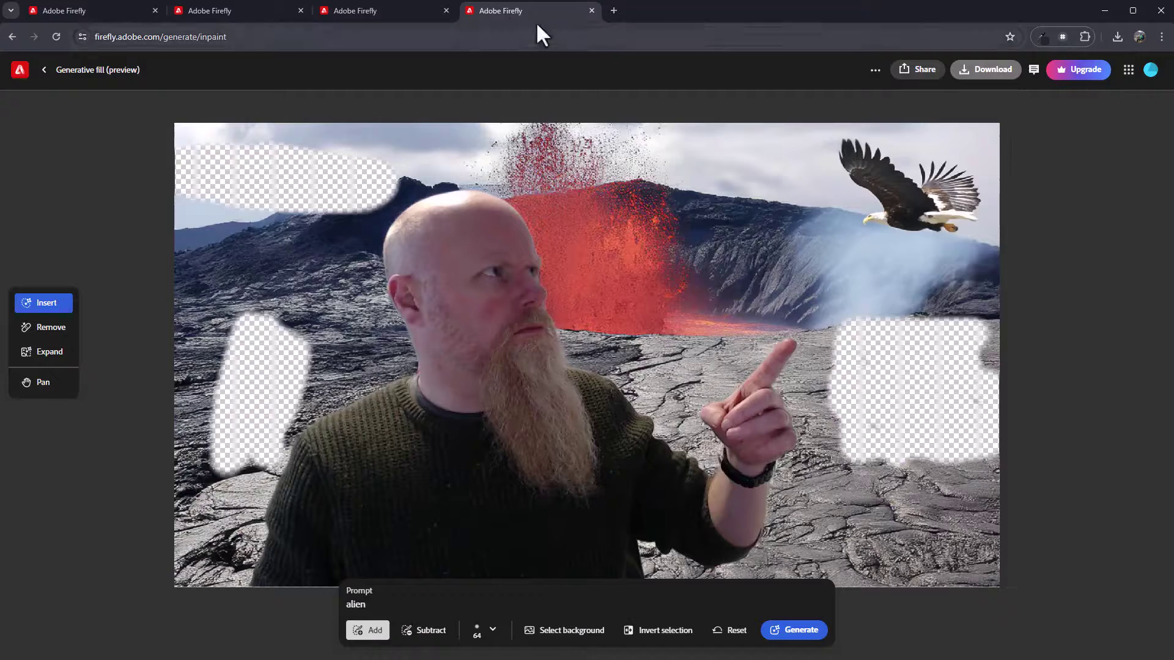
click(219, 10)
click(118, 11)
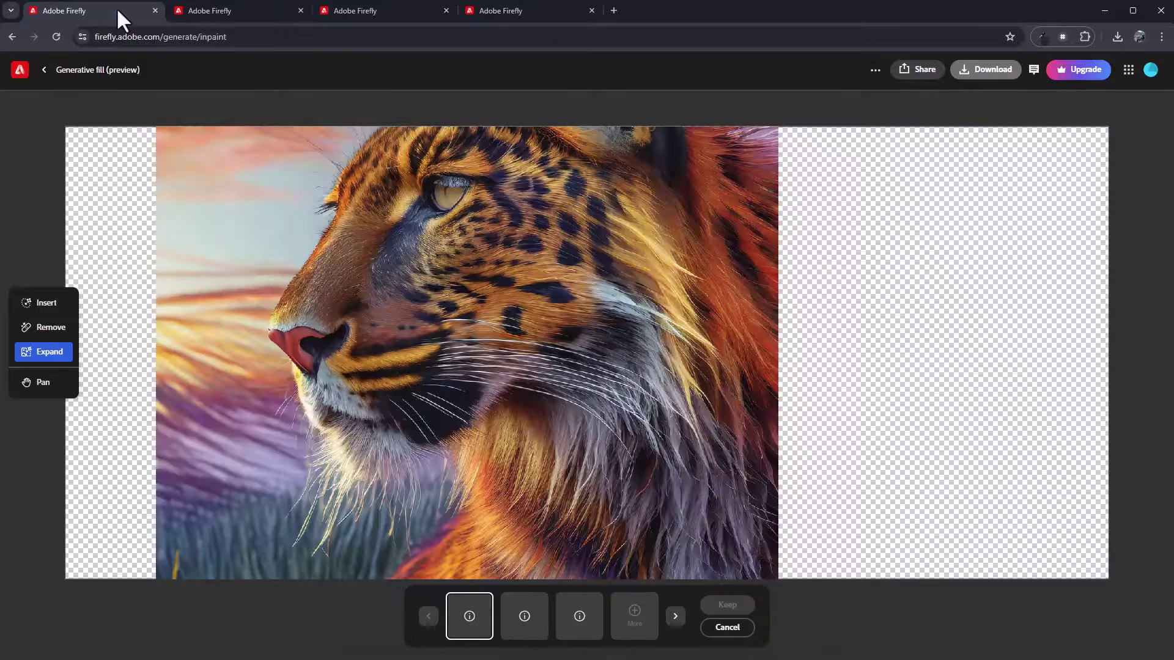
click(207, 11)
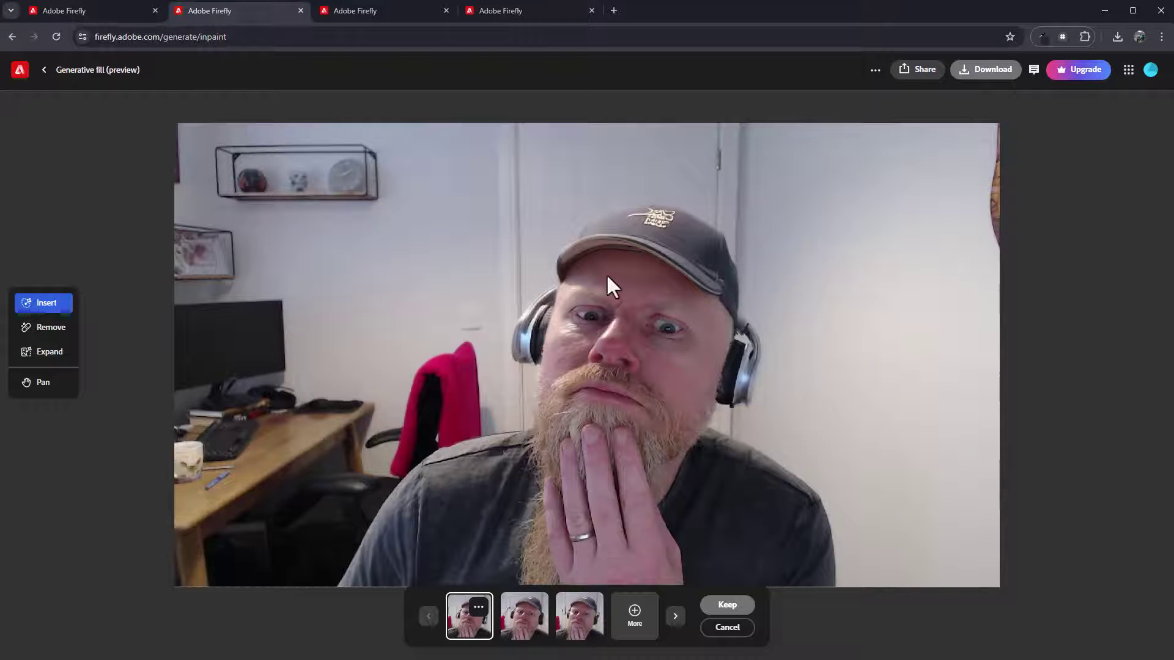